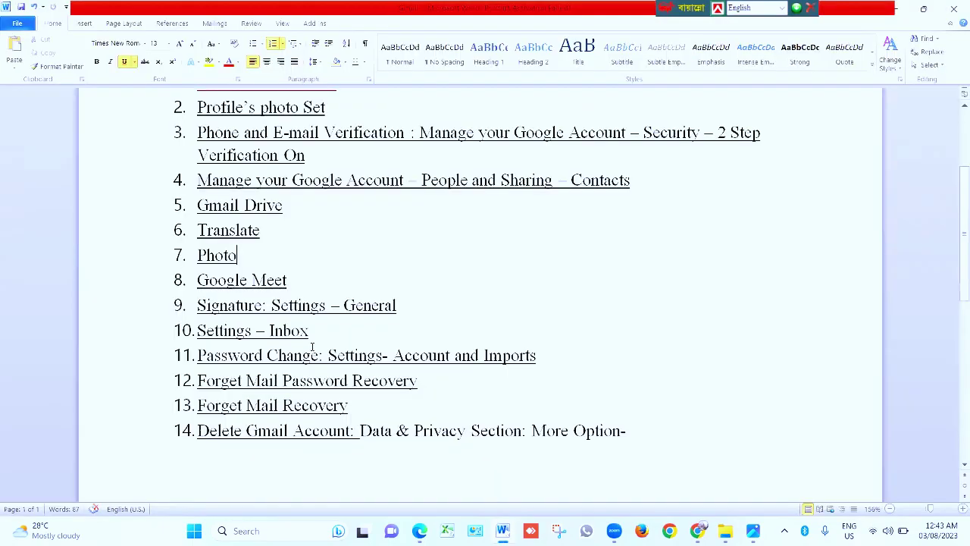
Scroll through the G-mail Account A to Z Tutorial outline in Word
scroll(310, 320, "up", 2)
scroll(309, 319, "down", 1)
scroll(313, 319, "up", 1)
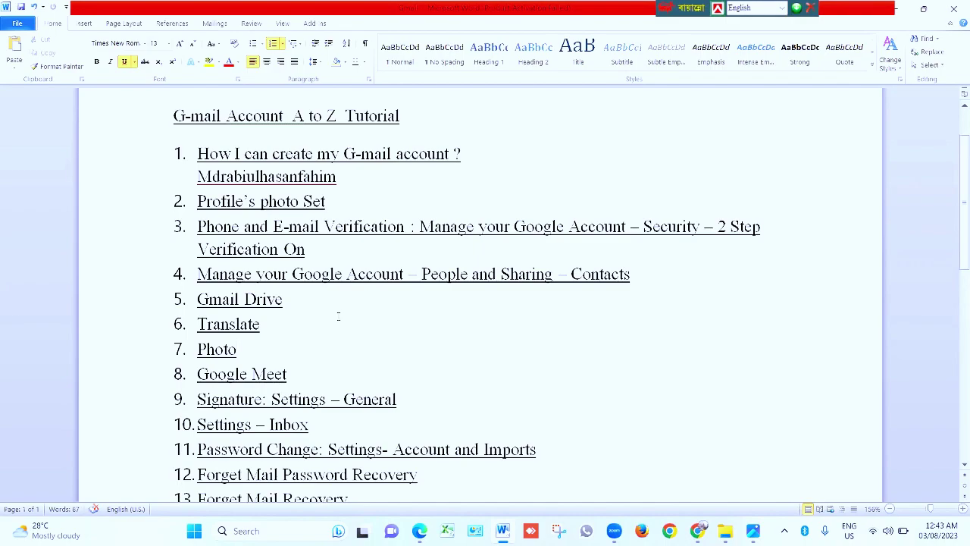
scroll(312, 347, "down", 3)
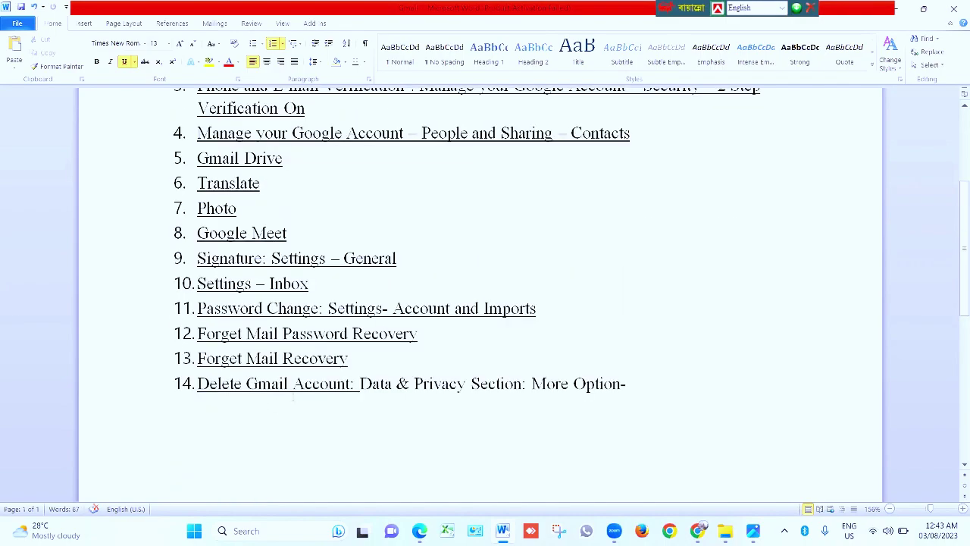
scroll(292, 398, "up", 1)
scroll(479, 296, "up", 2)
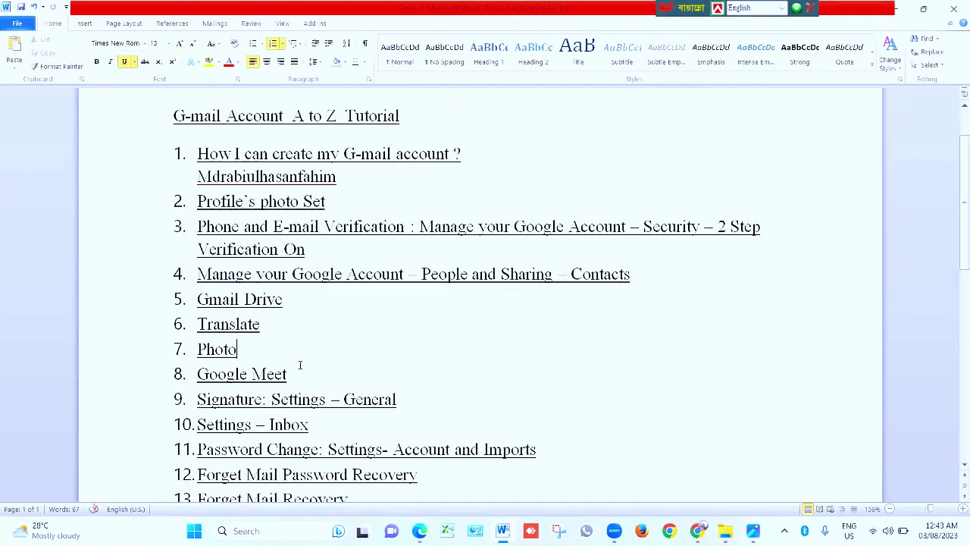
scroll(300, 365, "down", 1)
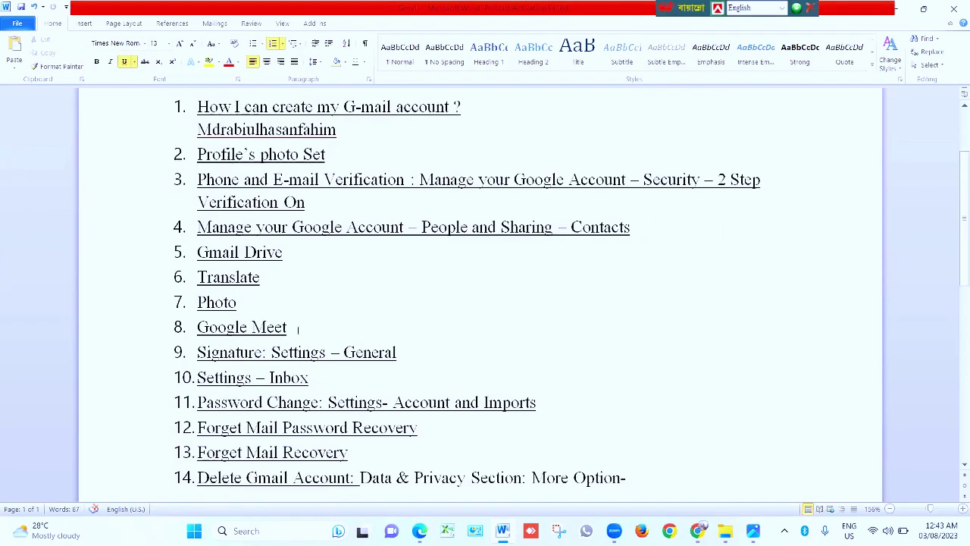
Select outline items 1–8, deselect after Google Meet, then switch to Gmail in Chrome
left_click_drag(298, 329, 199, 106)
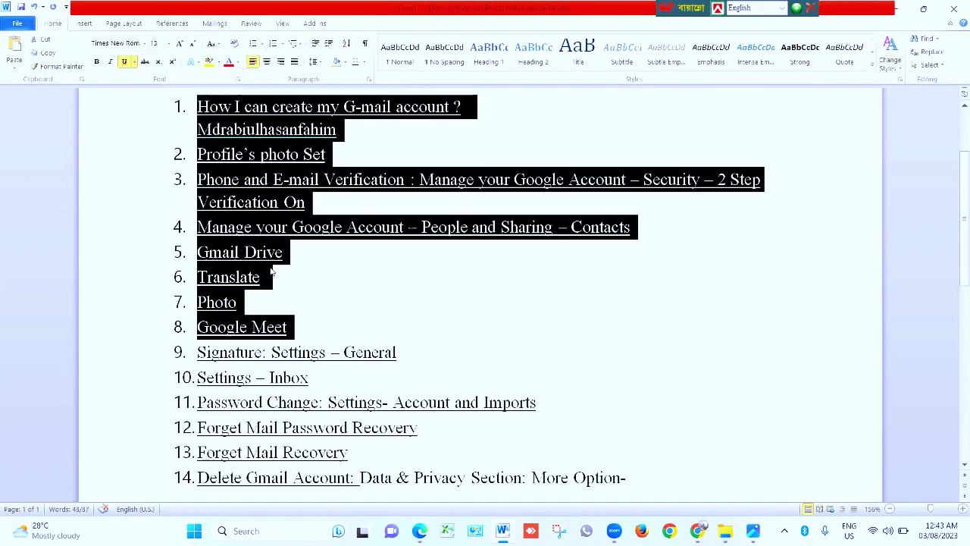
scroll(271, 271, "up", 1)
left_click(363, 233)
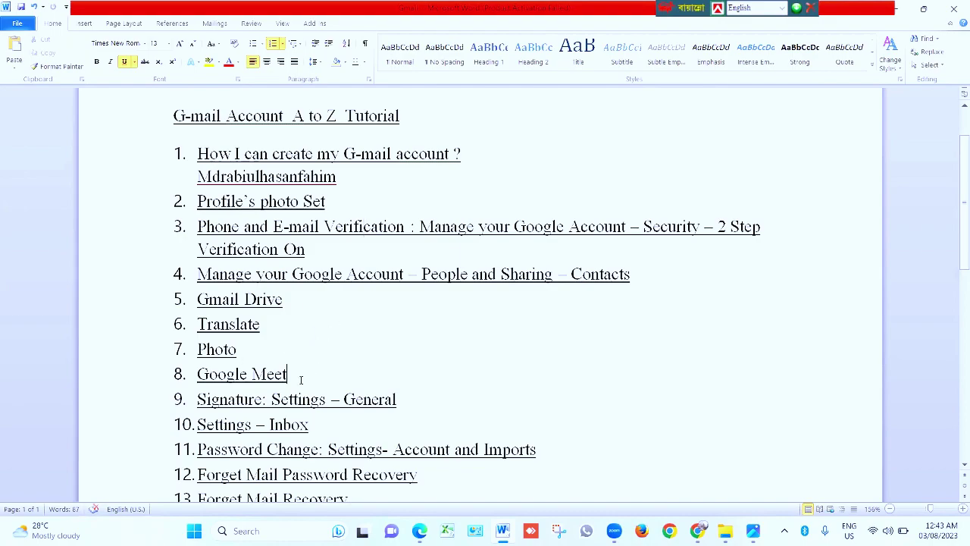
left_click(332, 371)
scroll(368, 368, "down", 3)
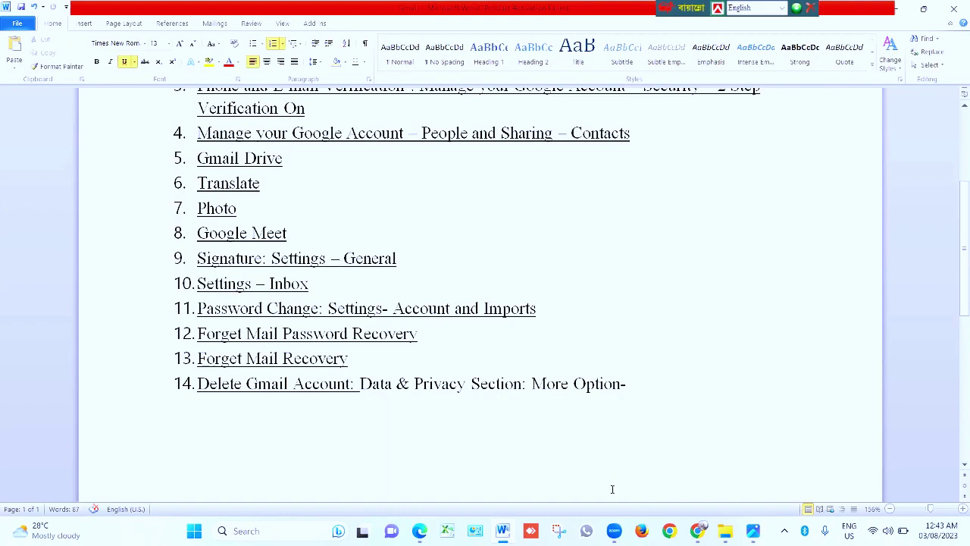
key("alt+Tab")
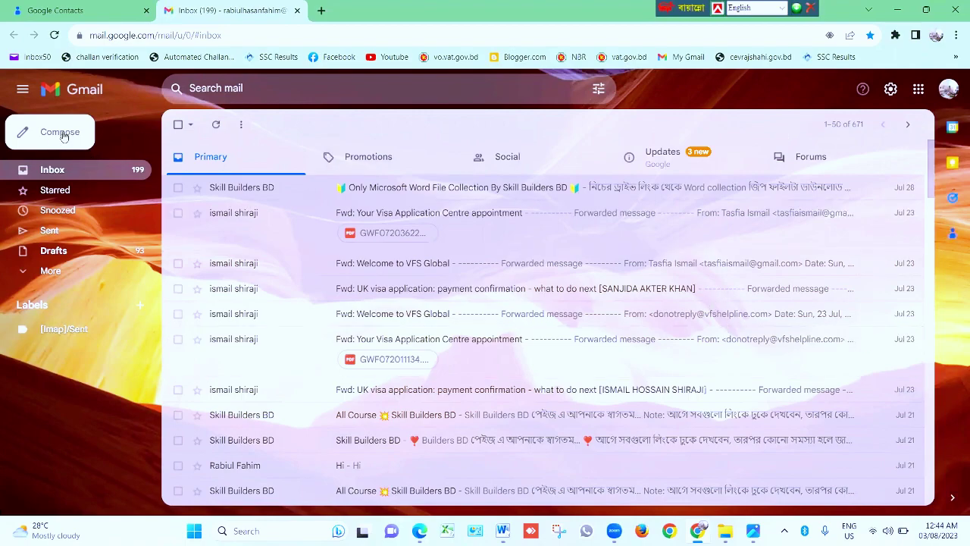
Open a new message draft and close it again
right_click(62, 134)
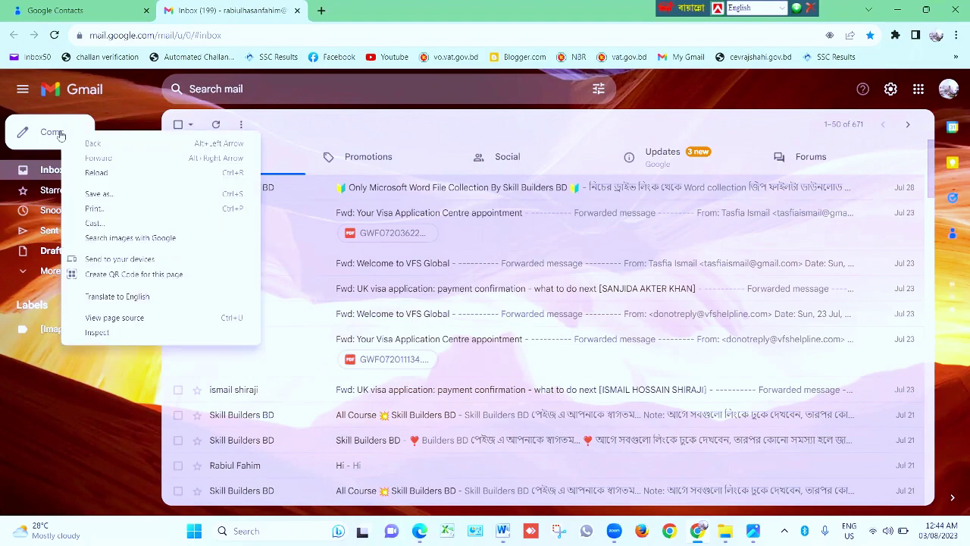
left_click(62, 134)
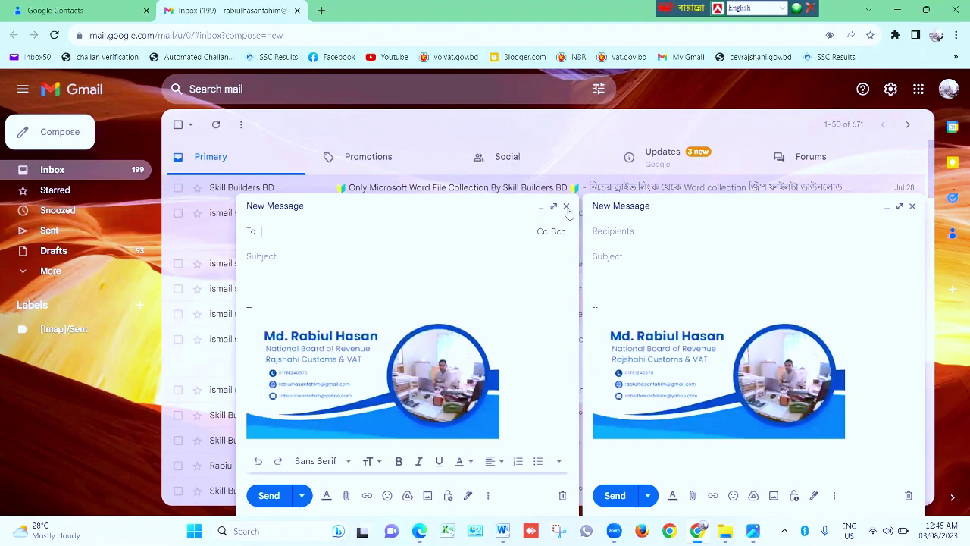
left_click(567, 207)
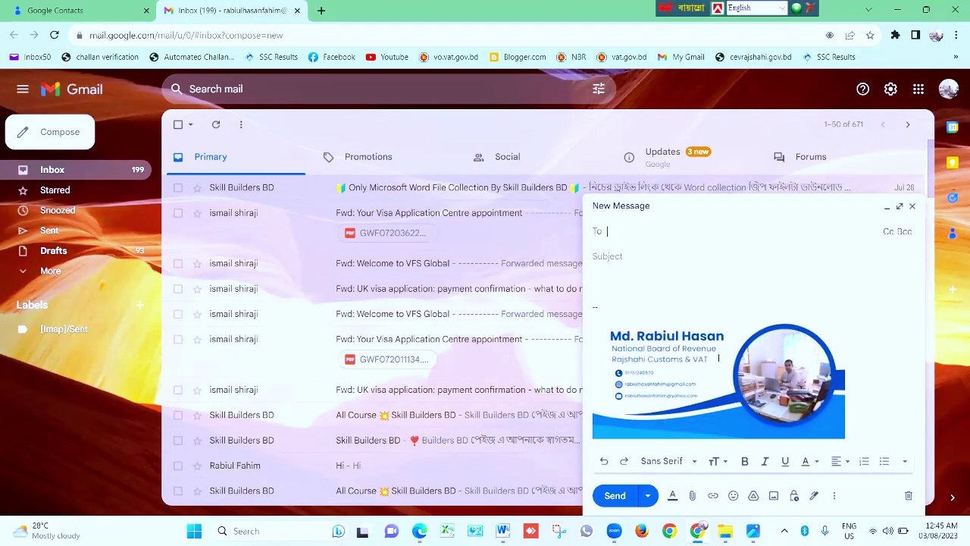
left_click(912, 206)
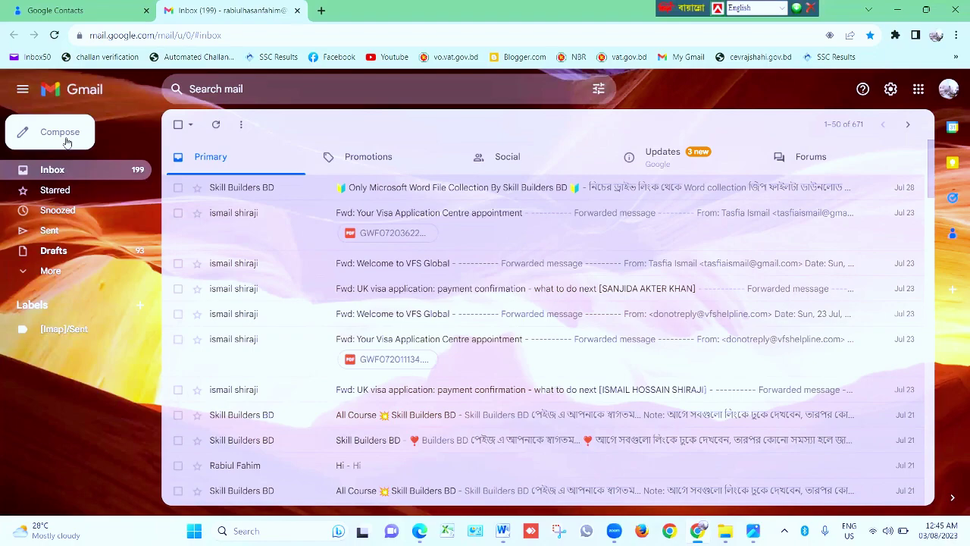
Compose a new message to two suggested contacts, fill in the subject, and bring up attachments
left_click(66, 142)
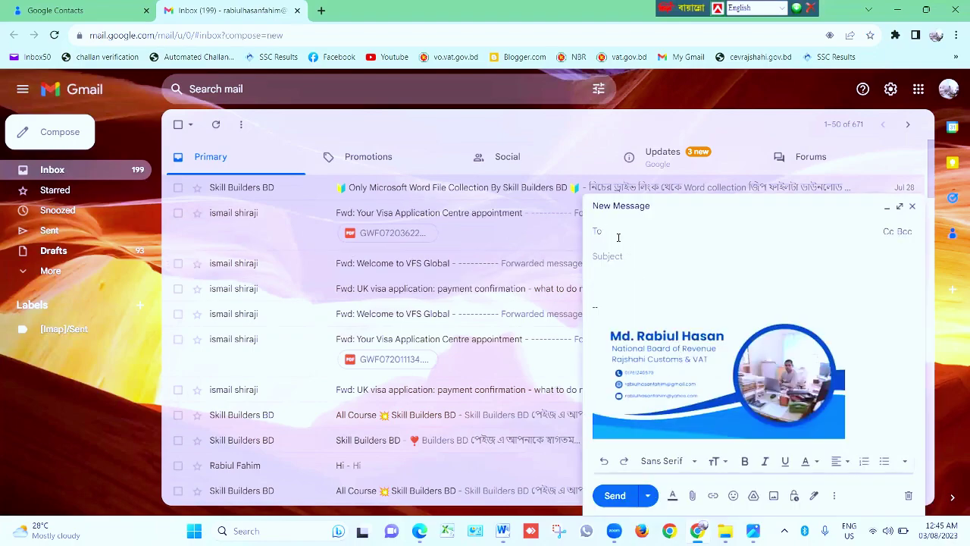
type("r")
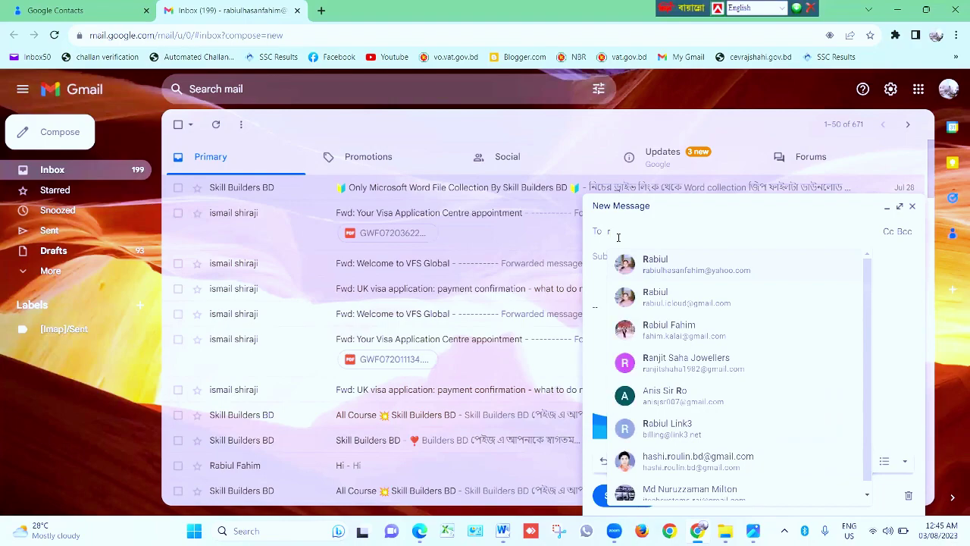
left_click(669, 267)
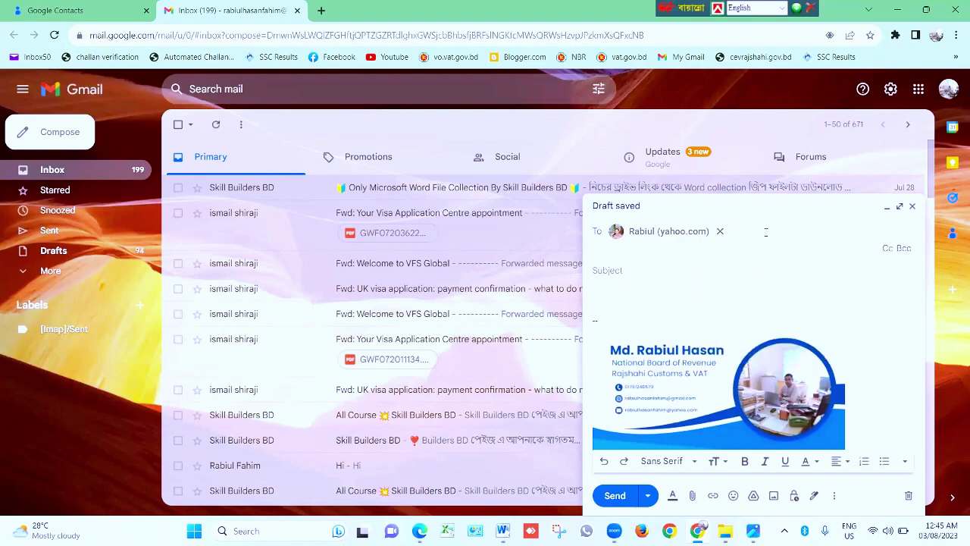
type("rab")
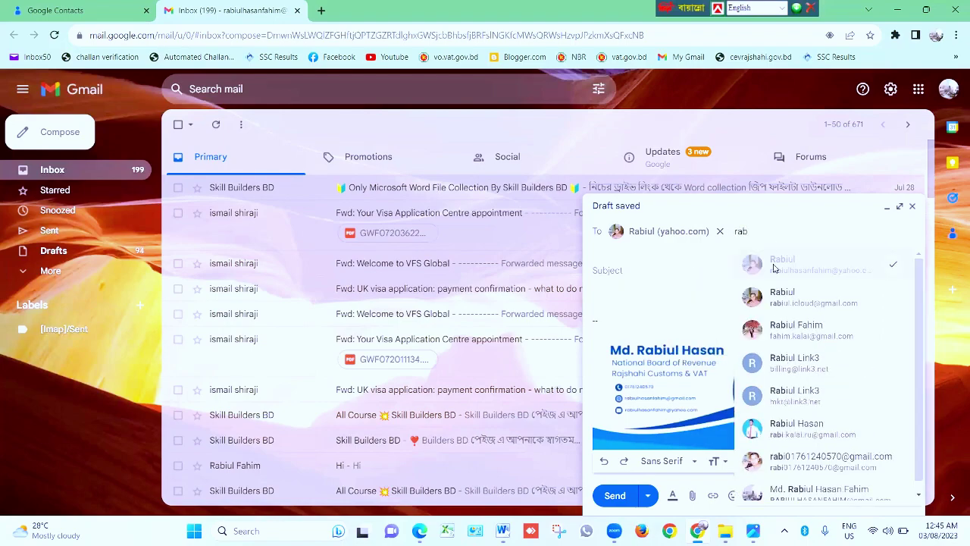
left_click(796, 307)
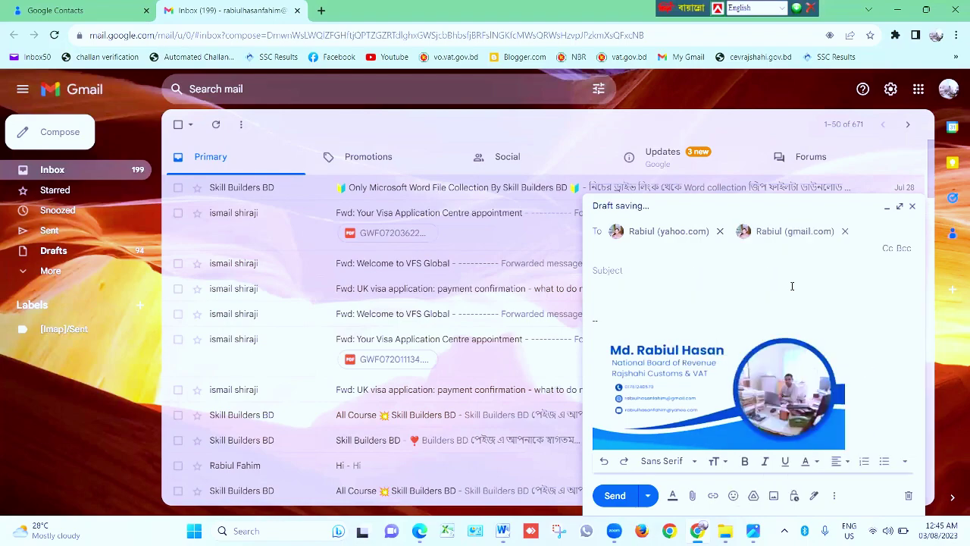
left_click(619, 270)
type("Rabiul")
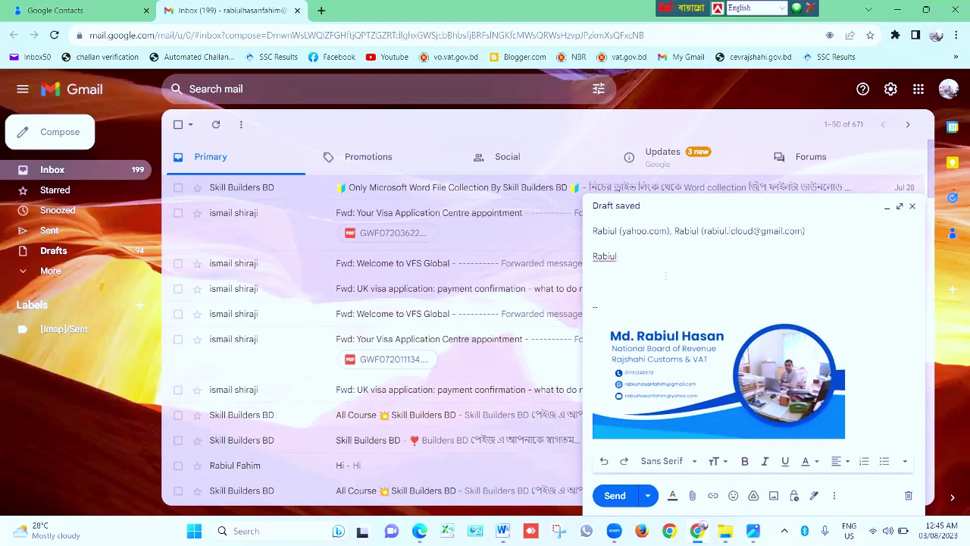
left_click(693, 497)
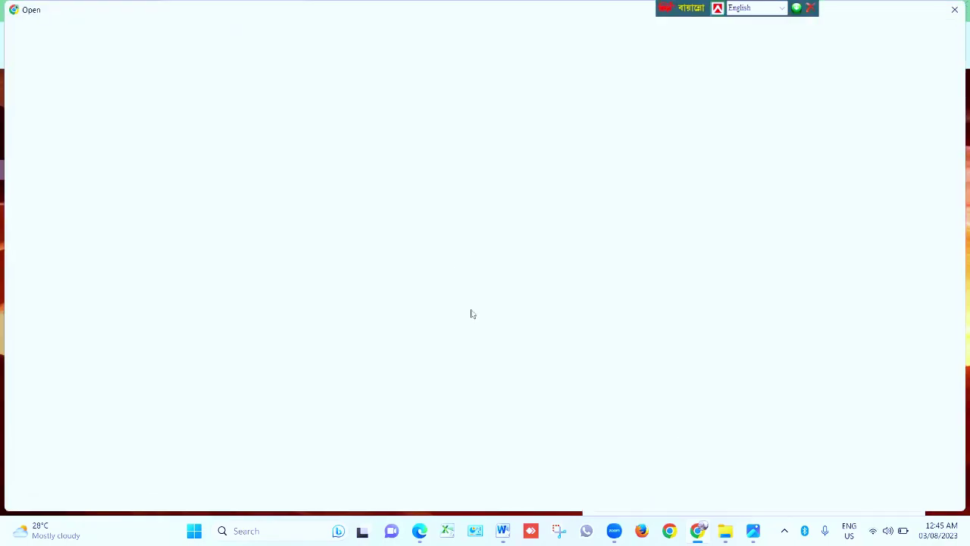
Attach the Email-Password and Gmail documents from the Desktop
left_click(134, 239)
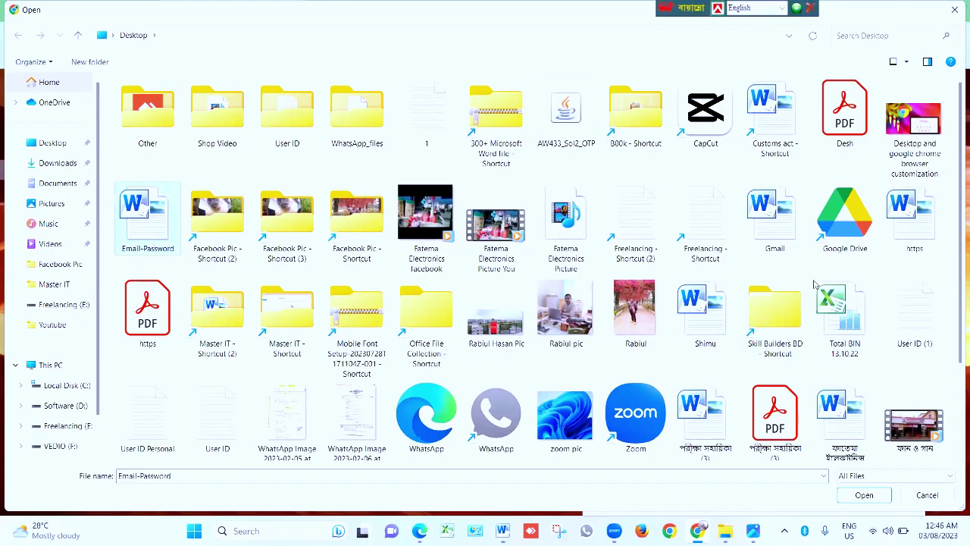
left_click(778, 224, "ctrl")
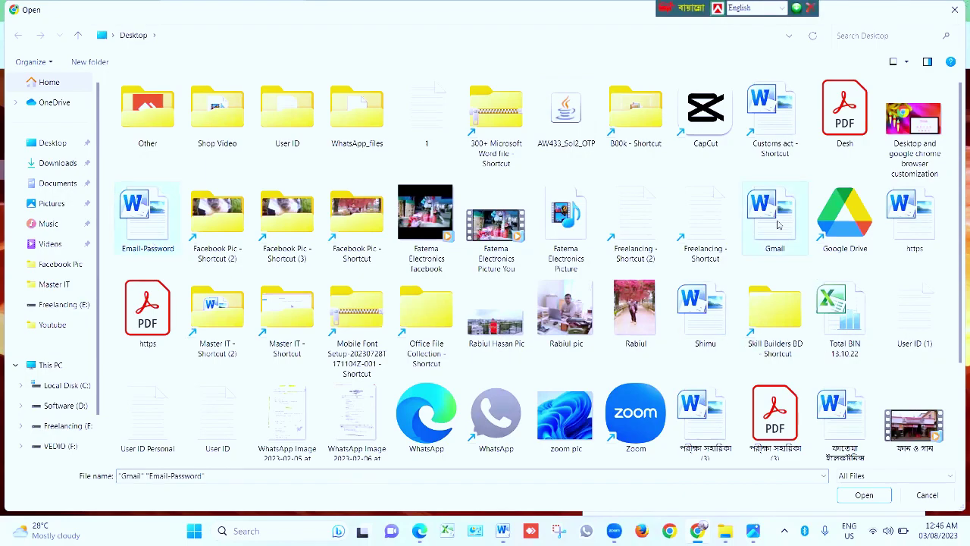
left_click(864, 495)
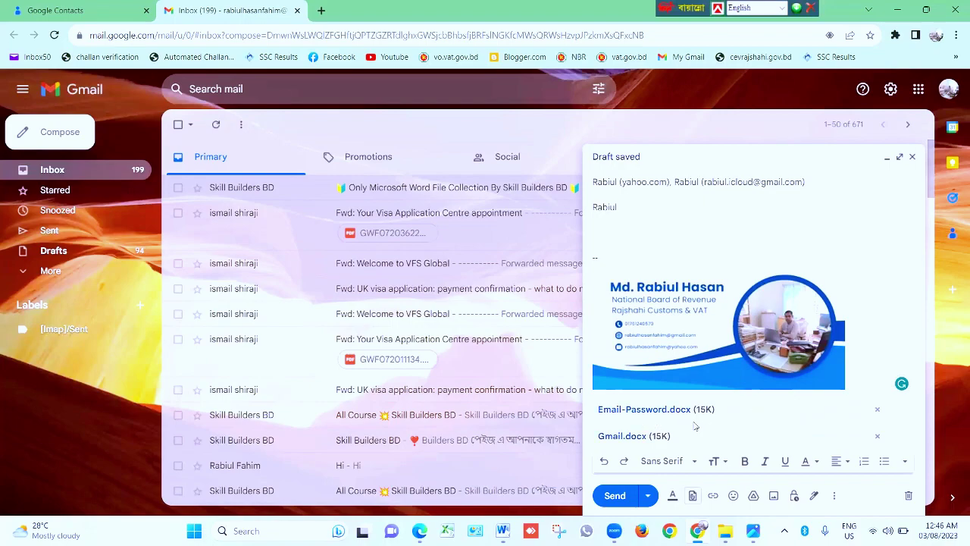
Send the two-attachment message and check it in the Sent folder
left_click(615, 496)
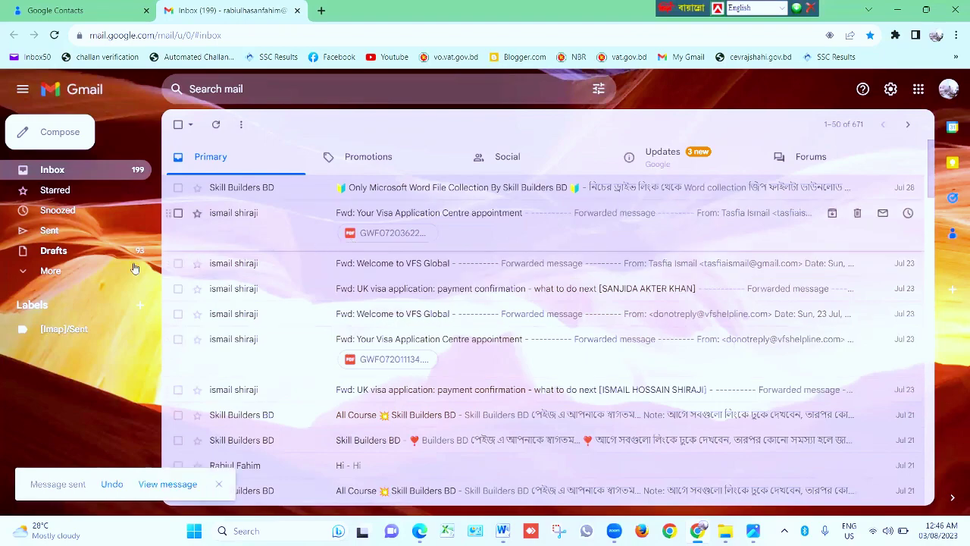
left_click(50, 234)
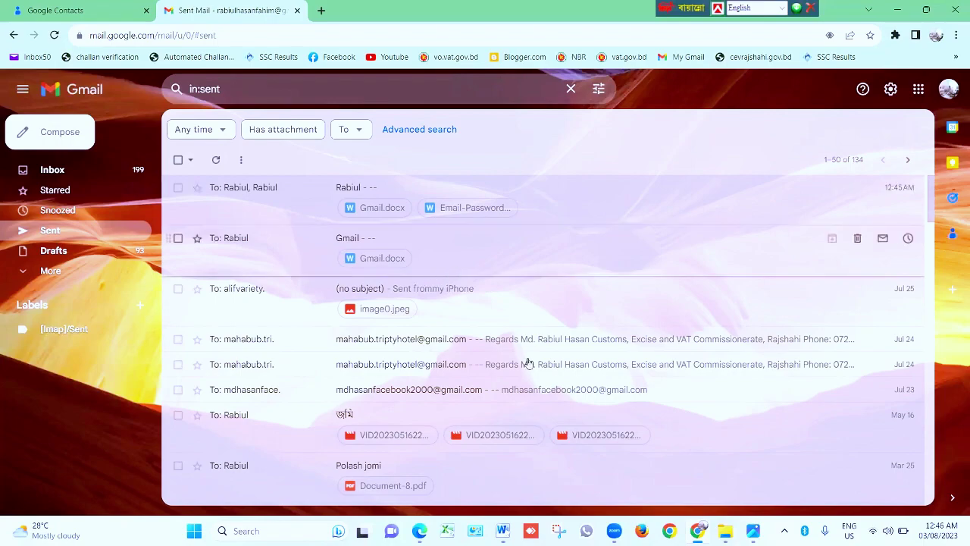
Review the Word tutorial outline again, then return to Gmail's Sent folder
left_click(503, 530)
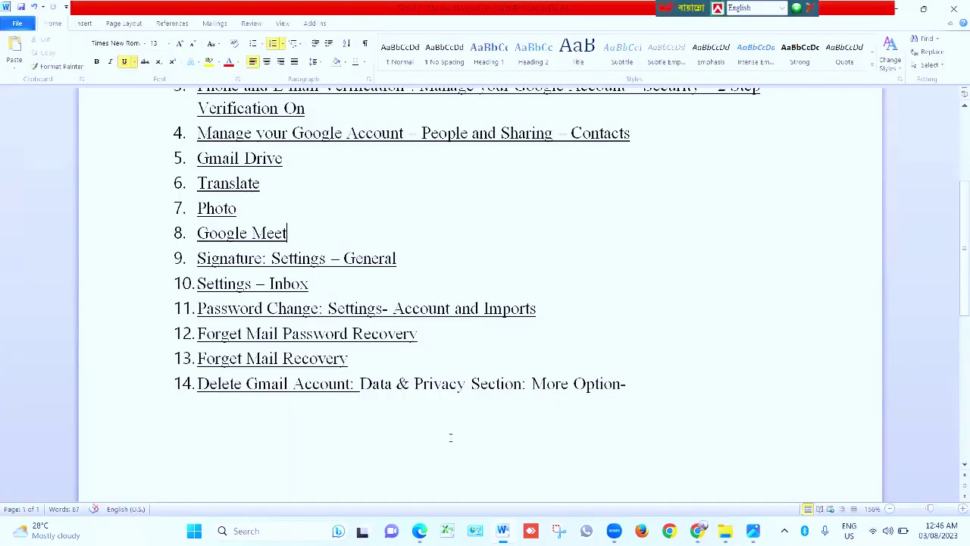
scroll(324, 338, "up", 1)
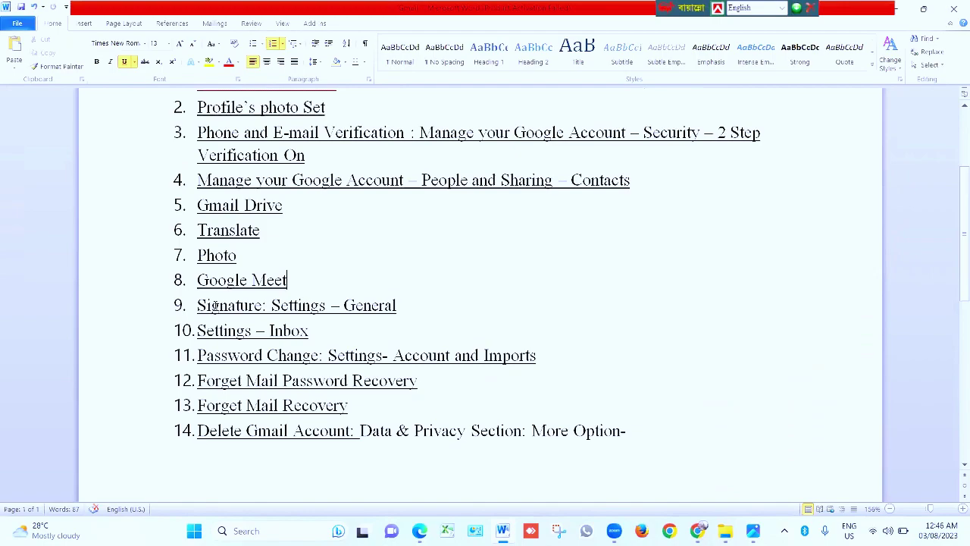
key("Up")
key("alt+Tab")
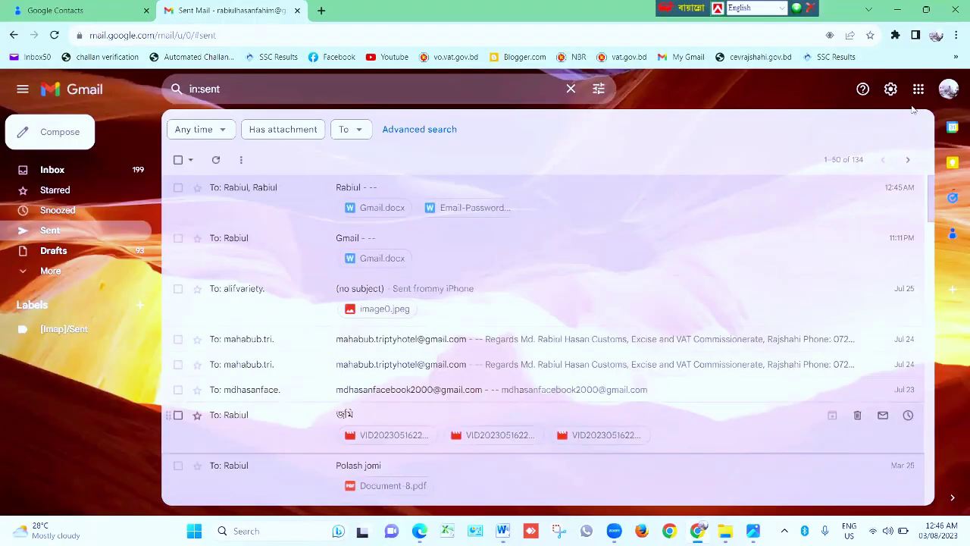
Open Gmail's full settings and scroll down to the Signature section
left_click(891, 90)
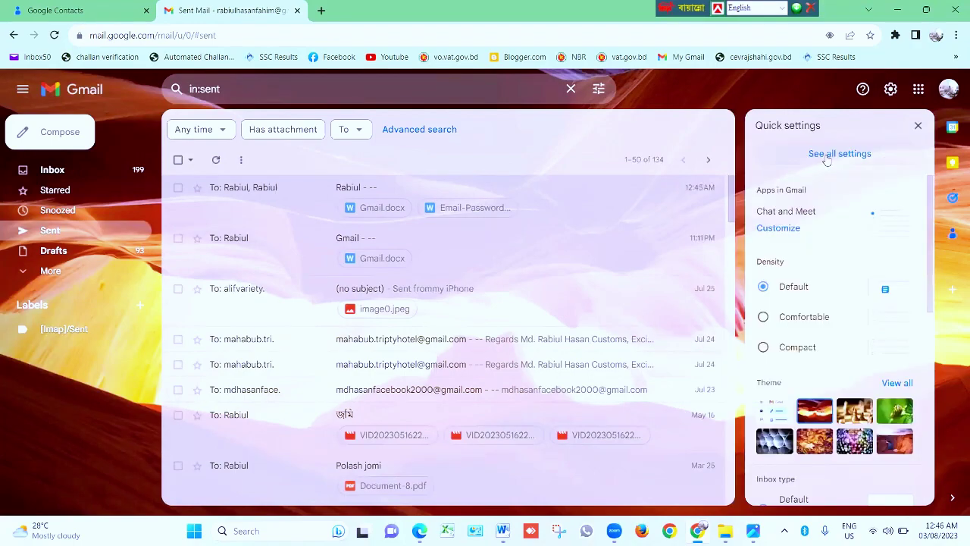
left_click(826, 156)
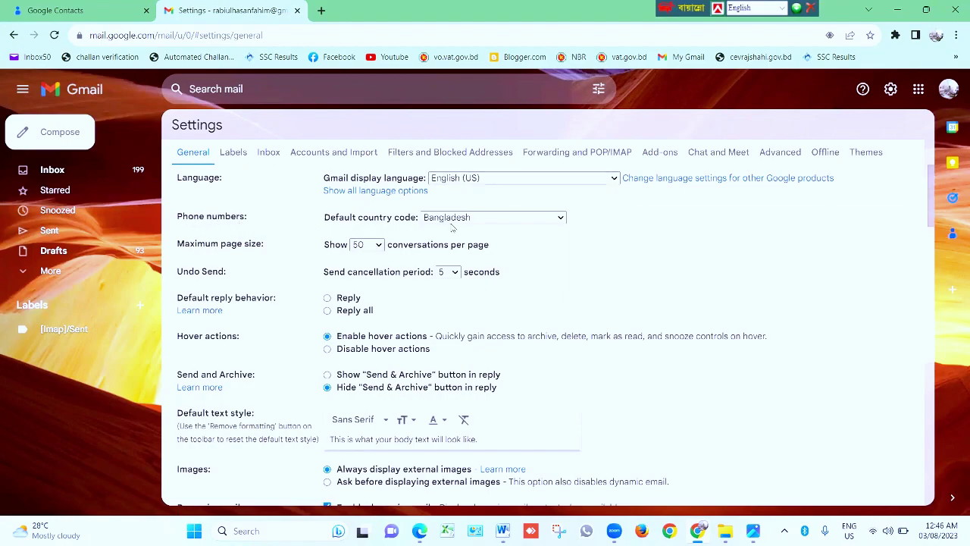
scroll(471, 225, "down", 1)
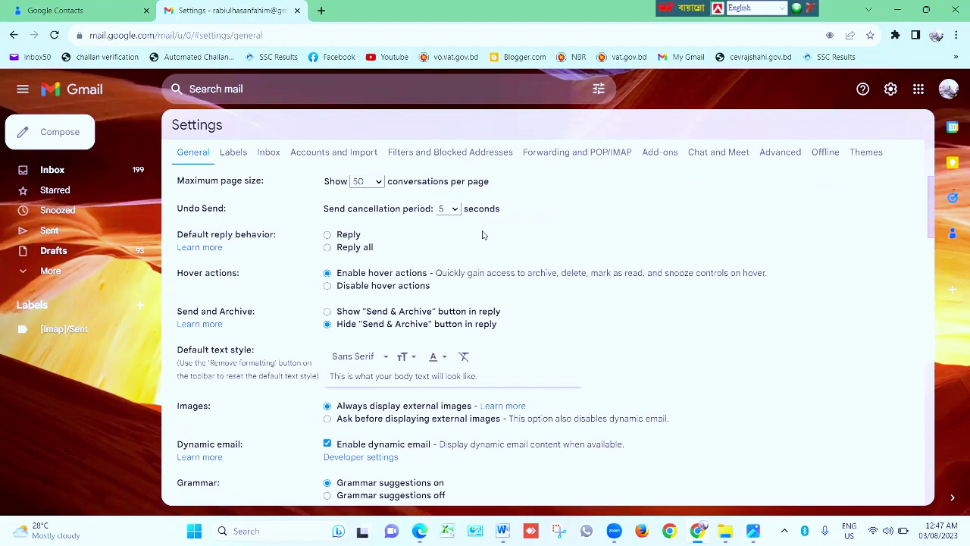
scroll(425, 227, "up", 1)
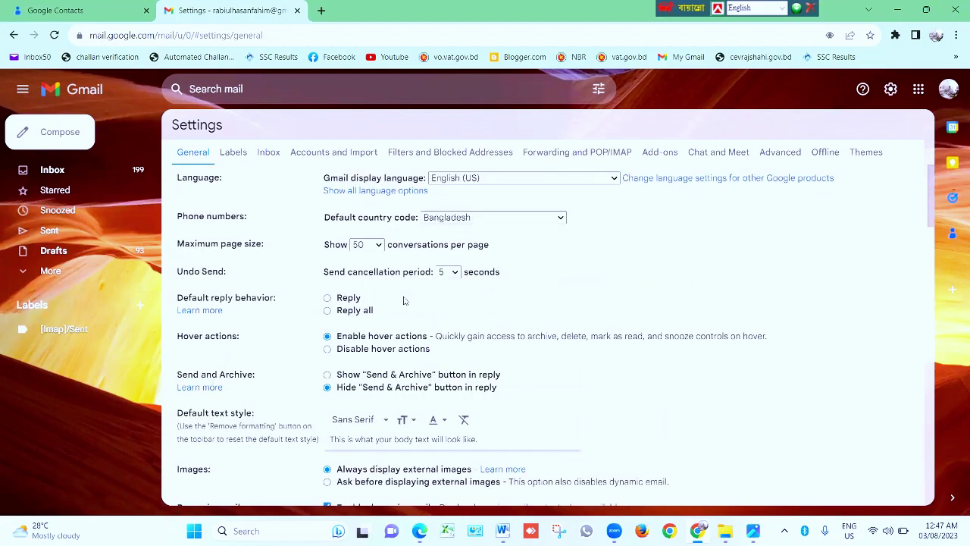
scroll(406, 304, "down", 4)
scroll(377, 325, "down", 4)
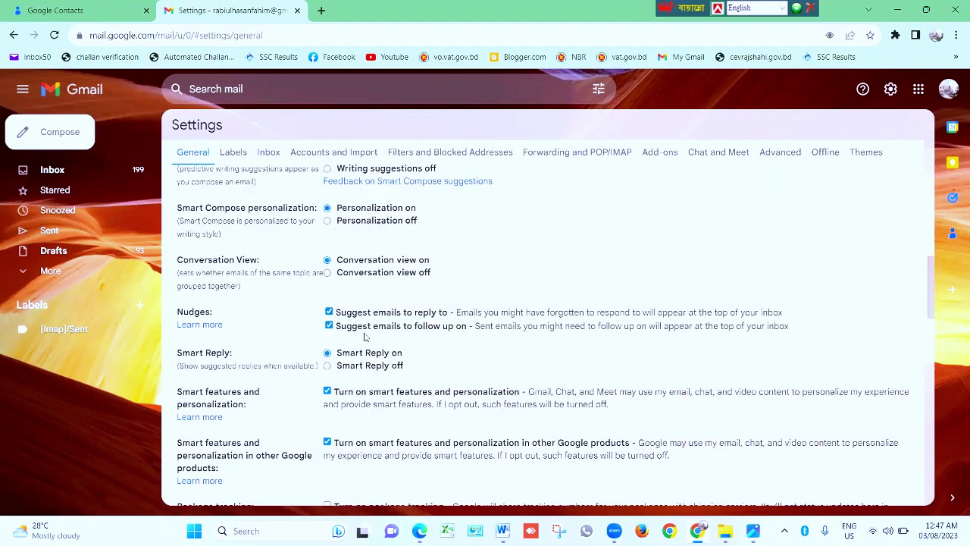
scroll(365, 336, "down", 1)
scroll(366, 356, "down", 2)
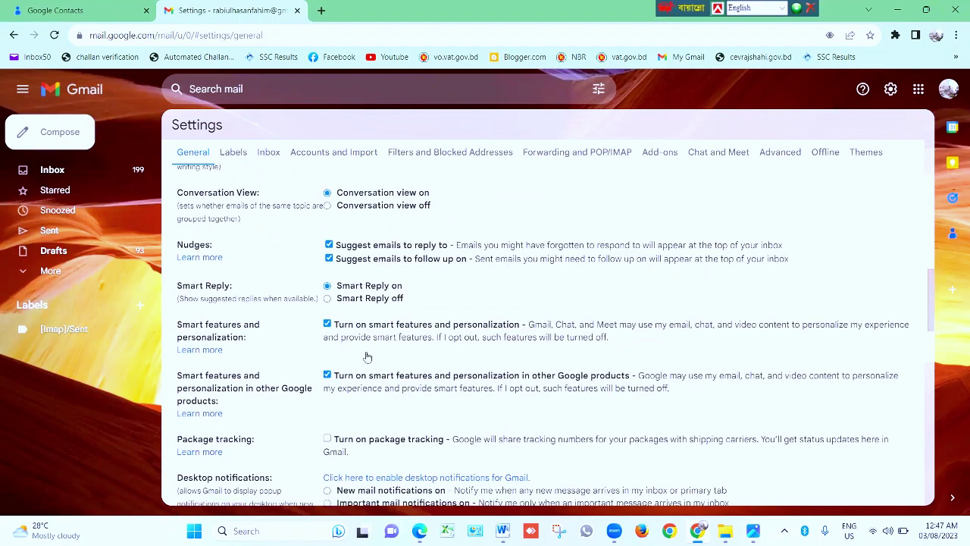
scroll(369, 371, "down", 5)
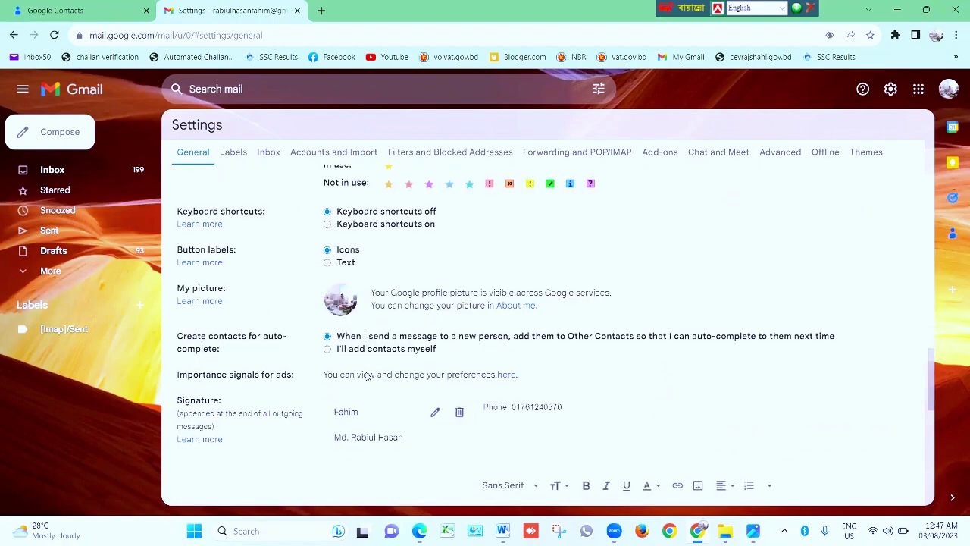
scroll(374, 393, "down", 1)
left_click_drag(169, 214, 227, 220)
left_click(257, 292)
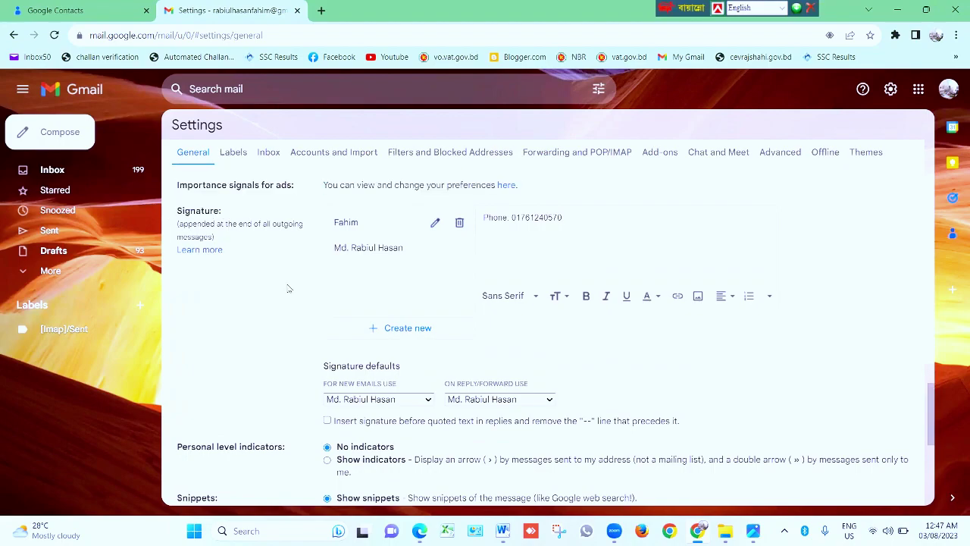
Delete the phone-number line from the first saved signature
left_click(368, 251)
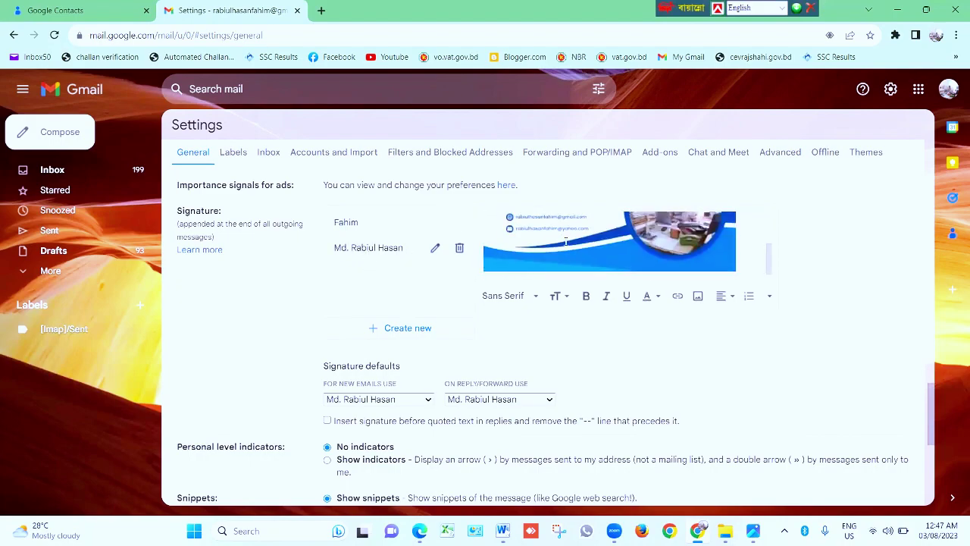
left_click(353, 226)
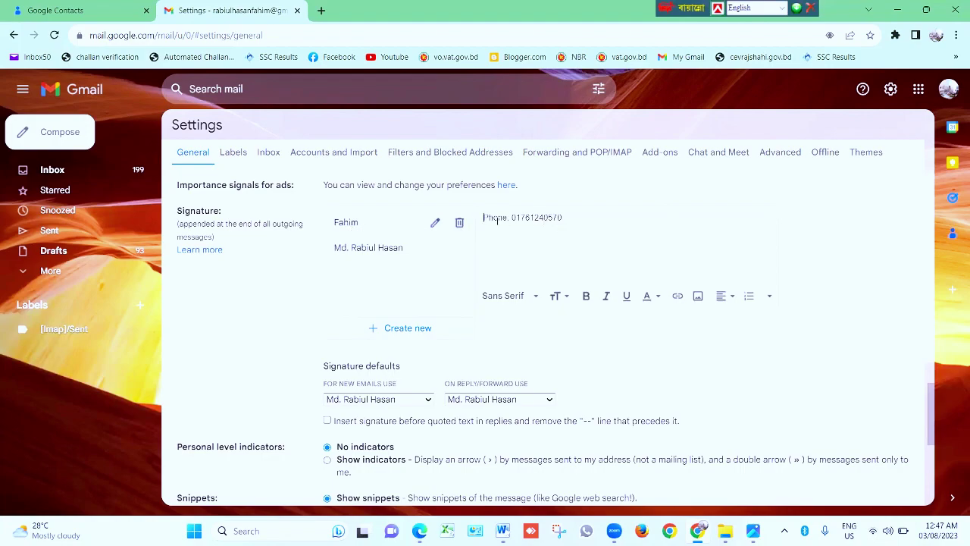
left_click_drag(582, 216, 482, 216)
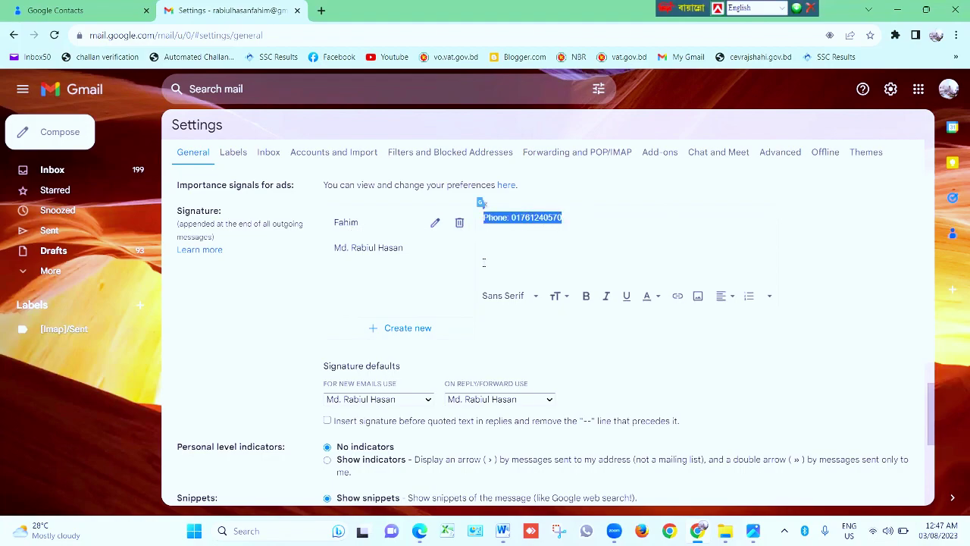
key("BackSpace")
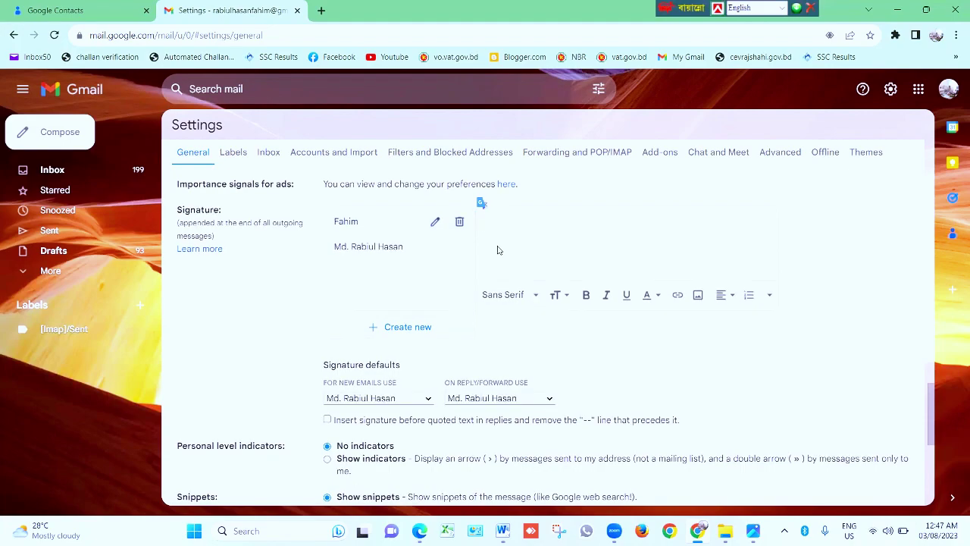
scroll(461, 311, "down", 2)
scroll(461, 311, "up", 1)
scroll(461, 311, "up", 1)
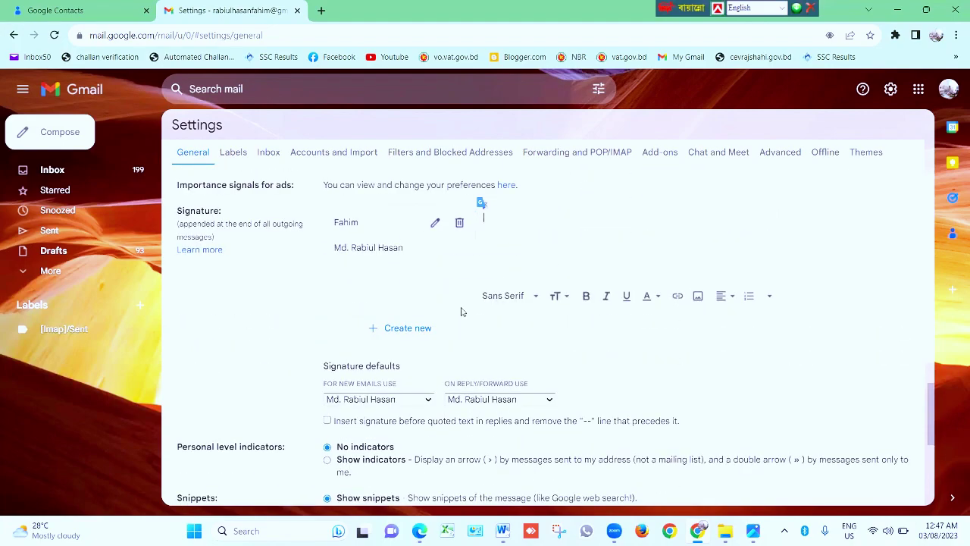
scroll(424, 334, "up", 1)
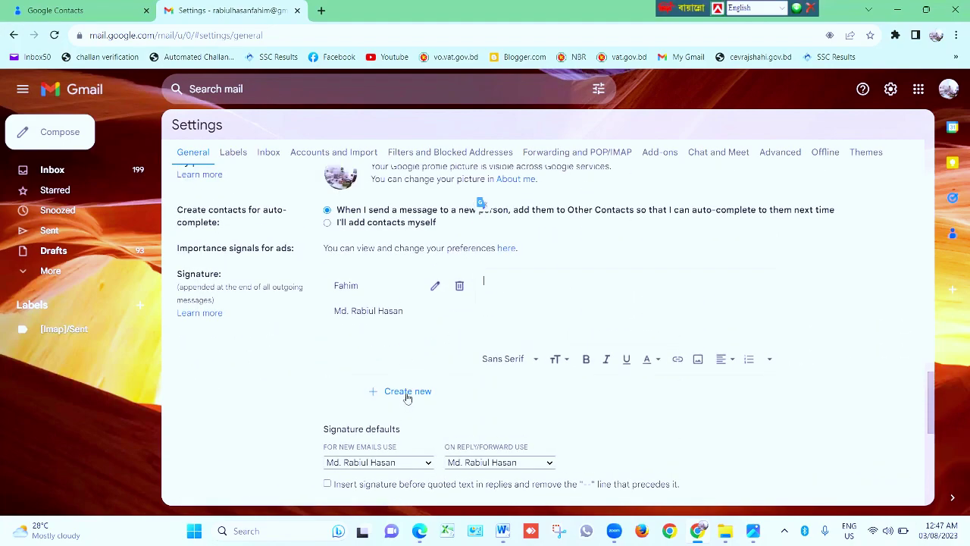
Check the first signature's name unchanged and review the banner signature
left_click(436, 288)
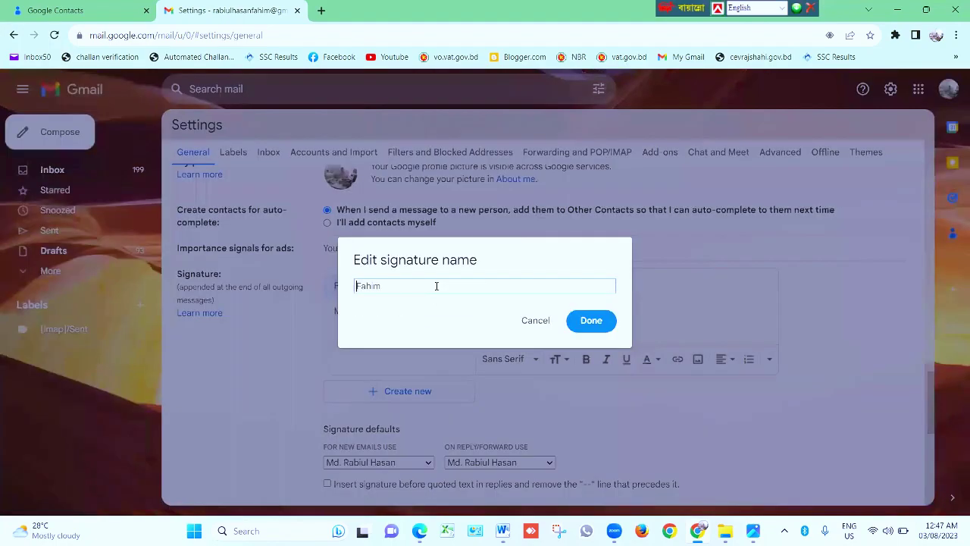
left_click(589, 325)
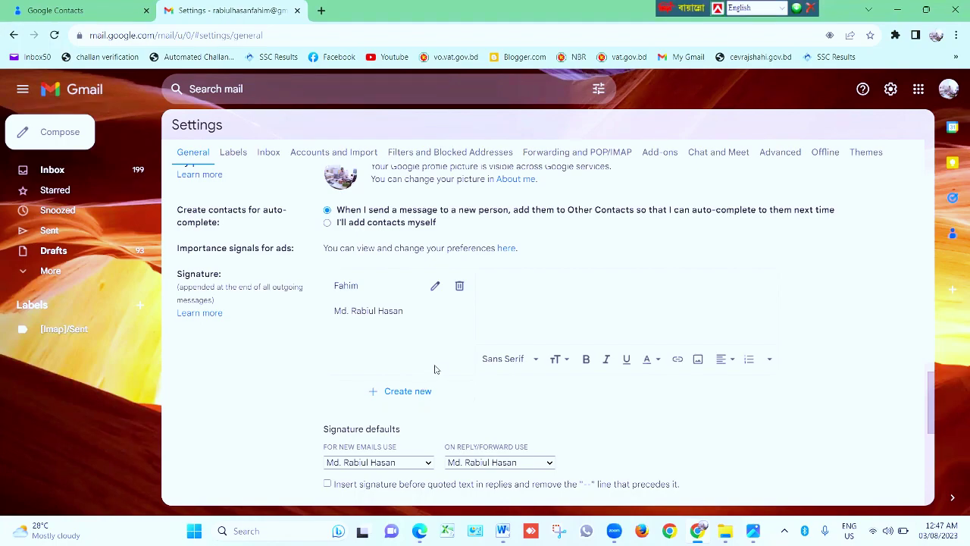
left_click(374, 312)
scroll(601, 317, "down", 2)
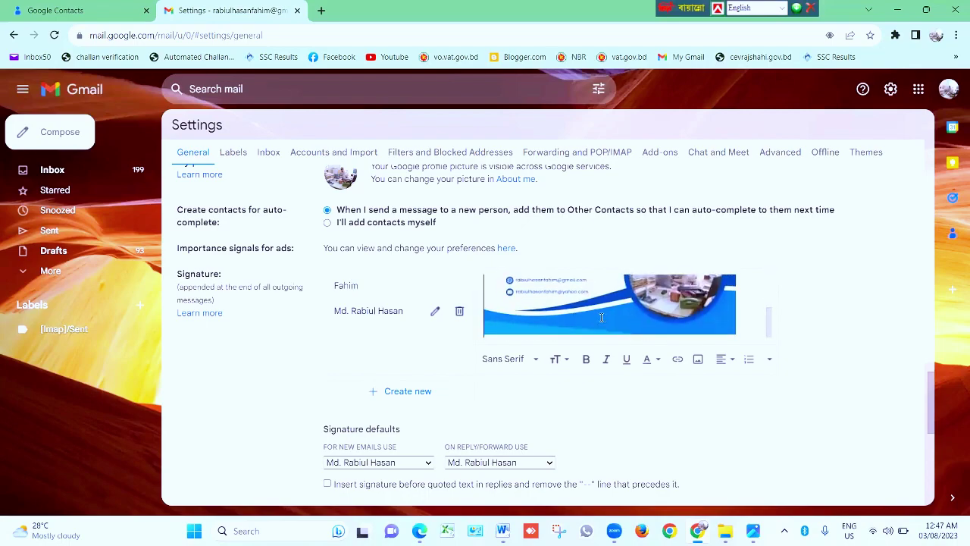
scroll(601, 317, "up", 3)
scroll(565, 320, "down", 3)
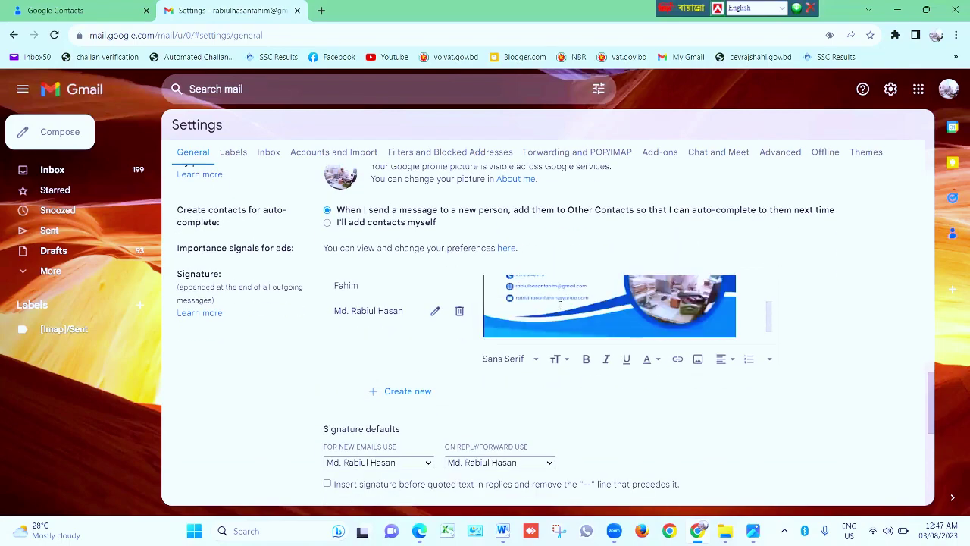
scroll(560, 307, "up", 3)
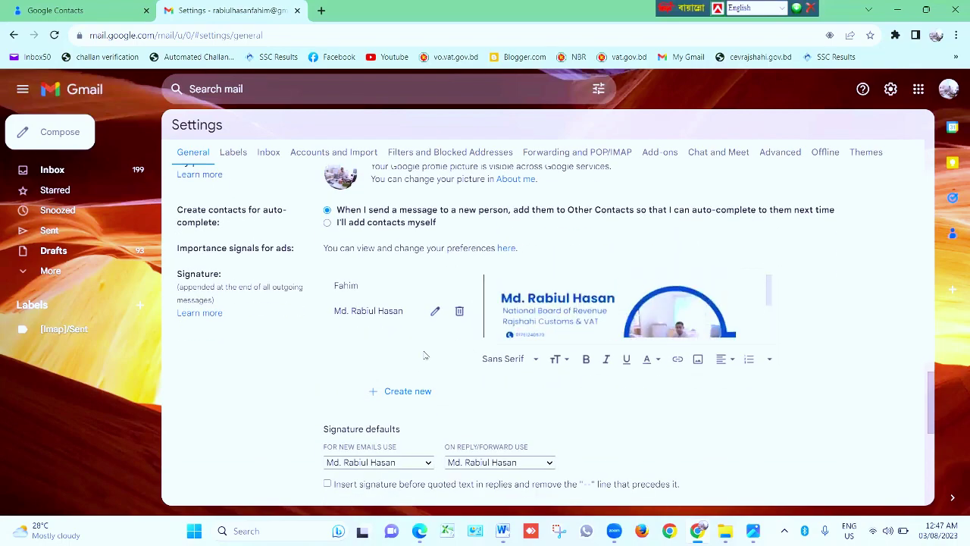
Go to canva.com in a new browser tab
left_click(323, 12)
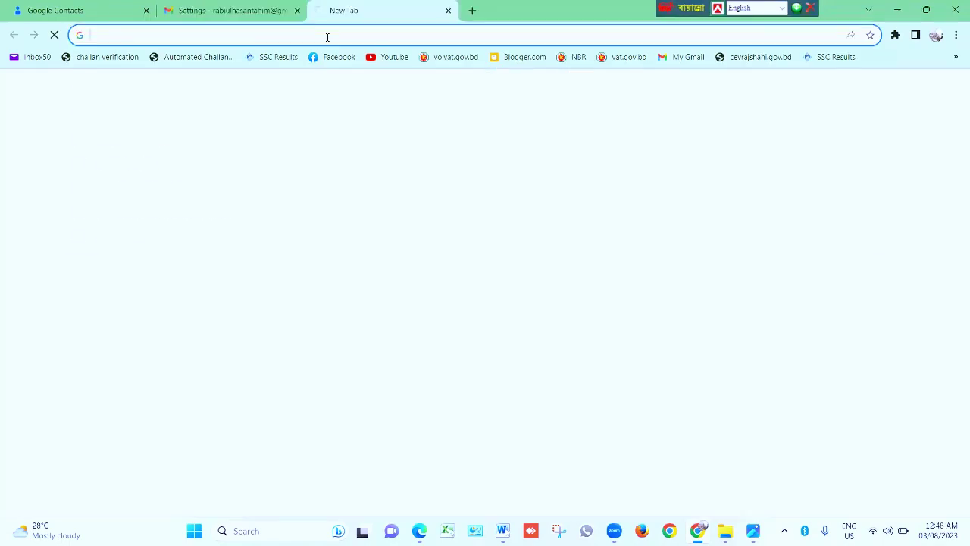
left_click(328, 36)
type("ca")
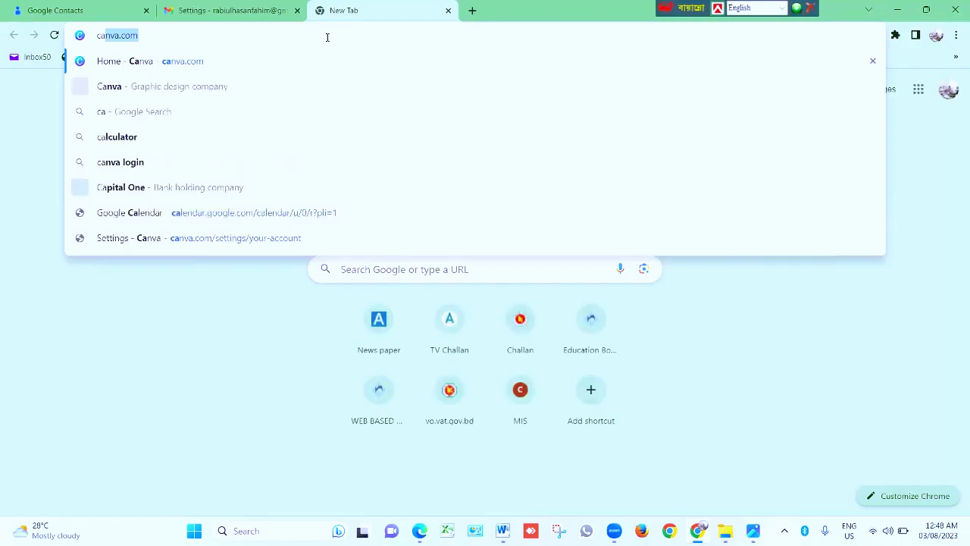
key("Return")
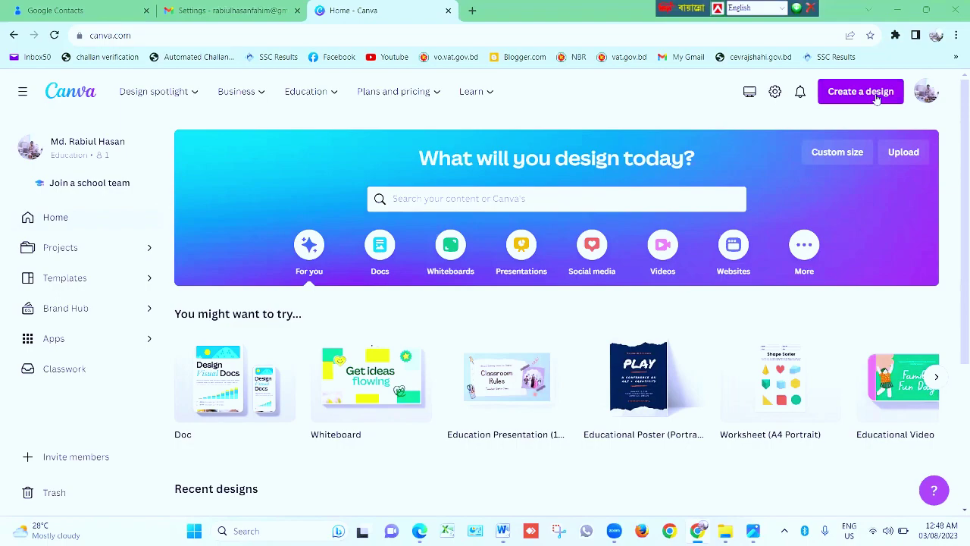
key("ctrl+l")
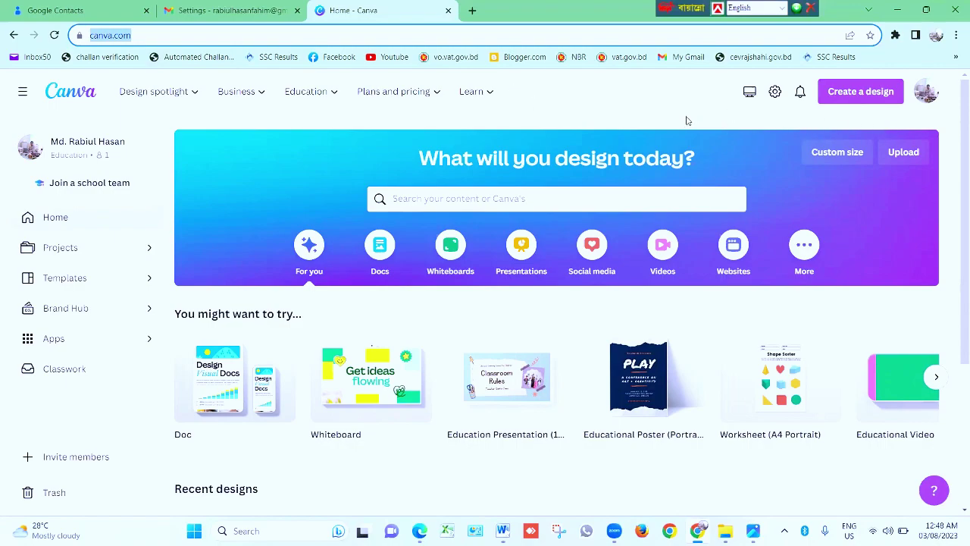
Search Create a design for 'sin' to find the Email Signature type
left_click(859, 97)
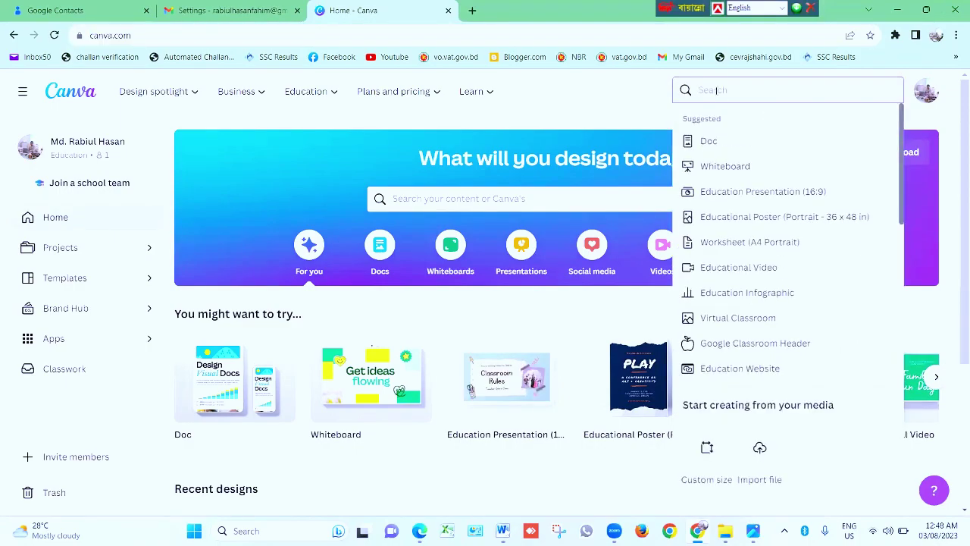
type("s")
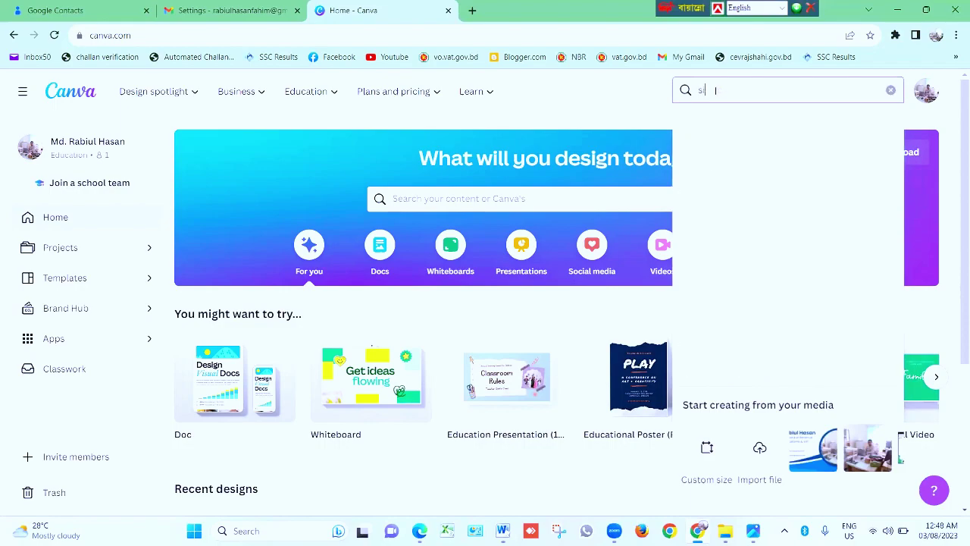
type("ig")
key("BackSpace")
type("n")
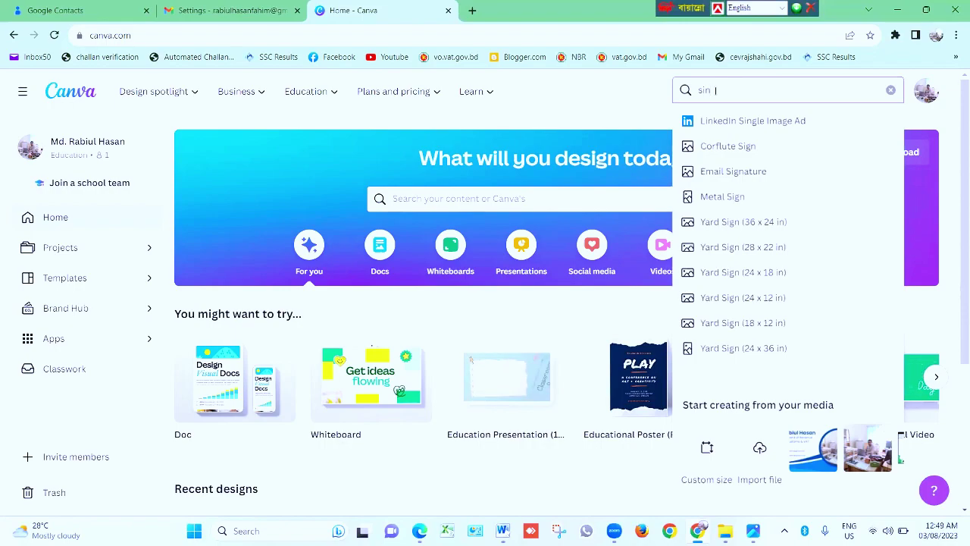
Create an Email Signature design using the Blue and White Simple Business template
left_click(742, 173)
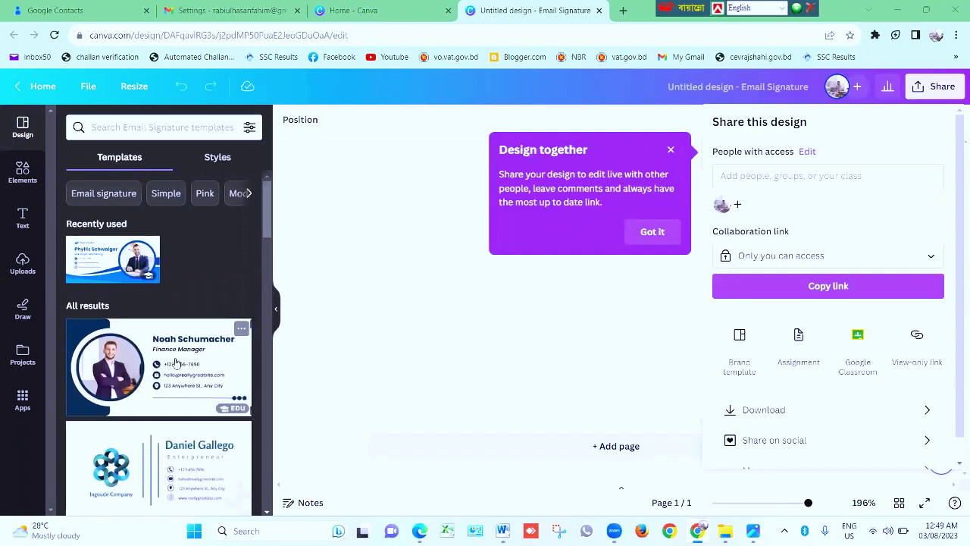
scroll(171, 386, "down", 10)
scroll(173, 409, "down", 2)
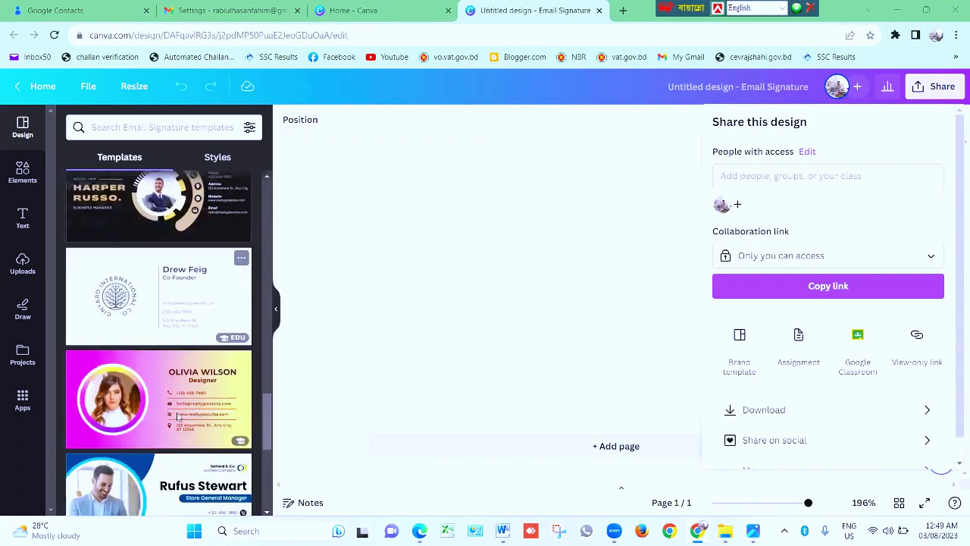
scroll(176, 413, "up", 4)
scroll(177, 415, "up", 10)
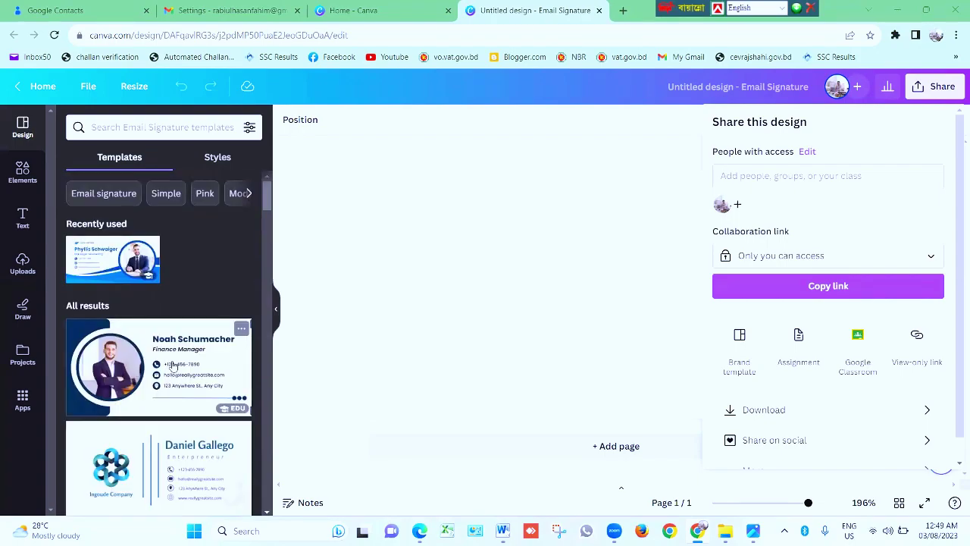
left_click(173, 366)
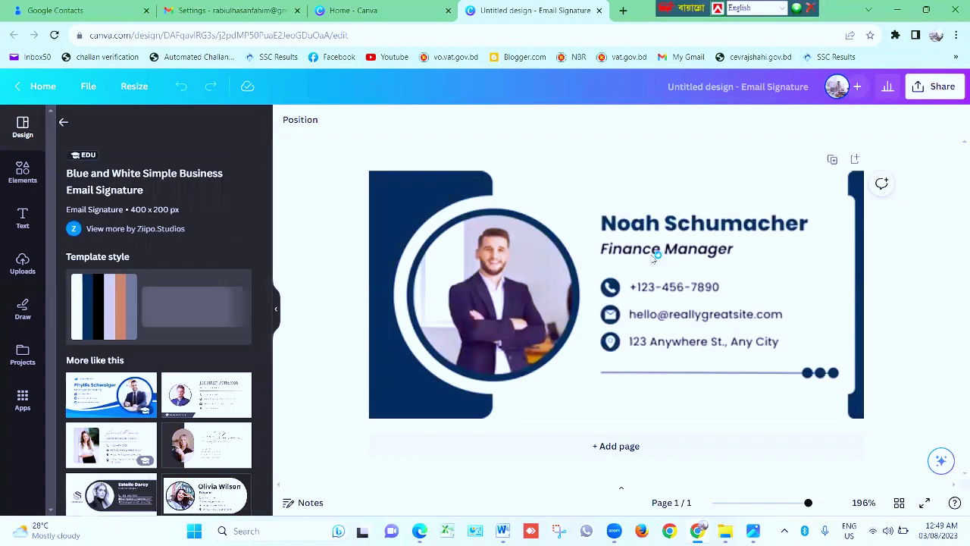
Replace the template's sample name with the new person's first name
left_click(656, 253)
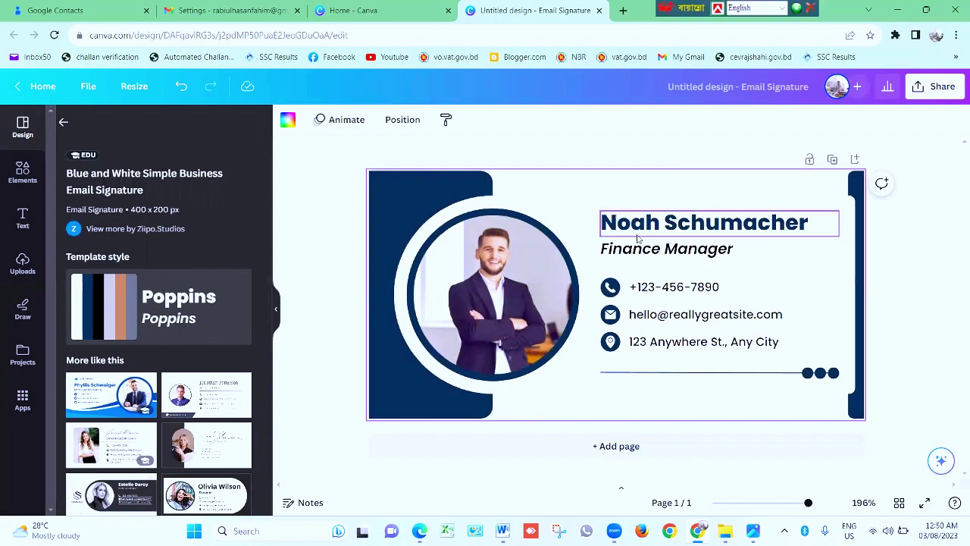
left_click(816, 223)
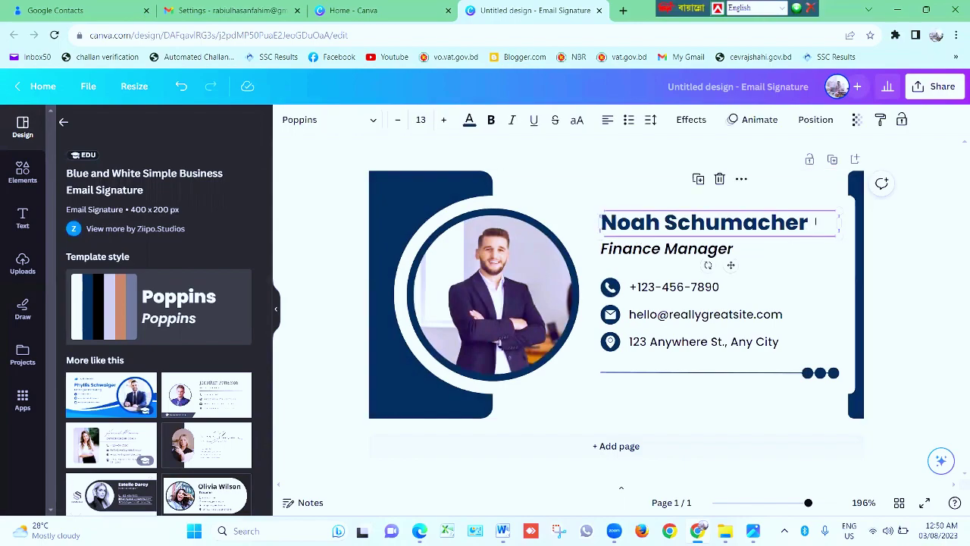
double_click(815, 222)
key("BackSpace")
type("T")
key("BackSpace")
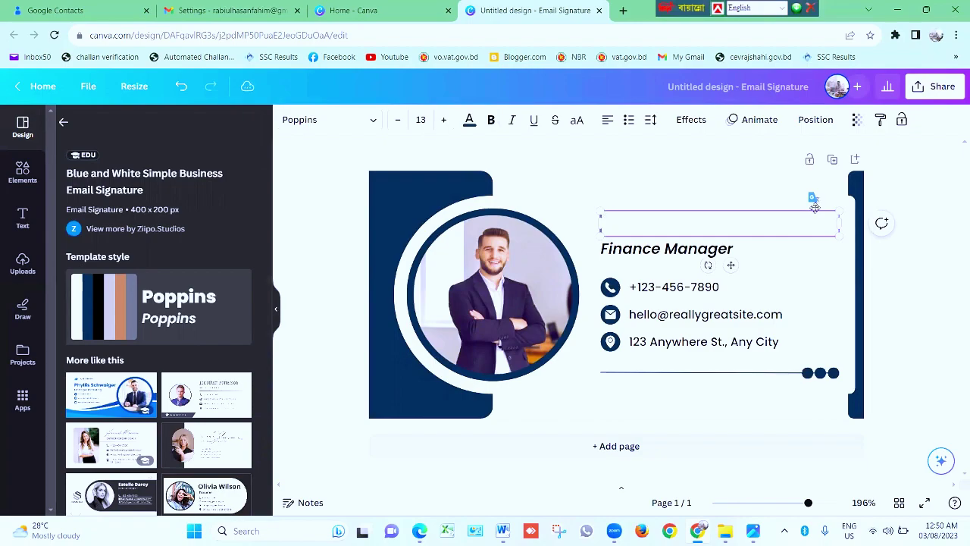
type("Tisha")
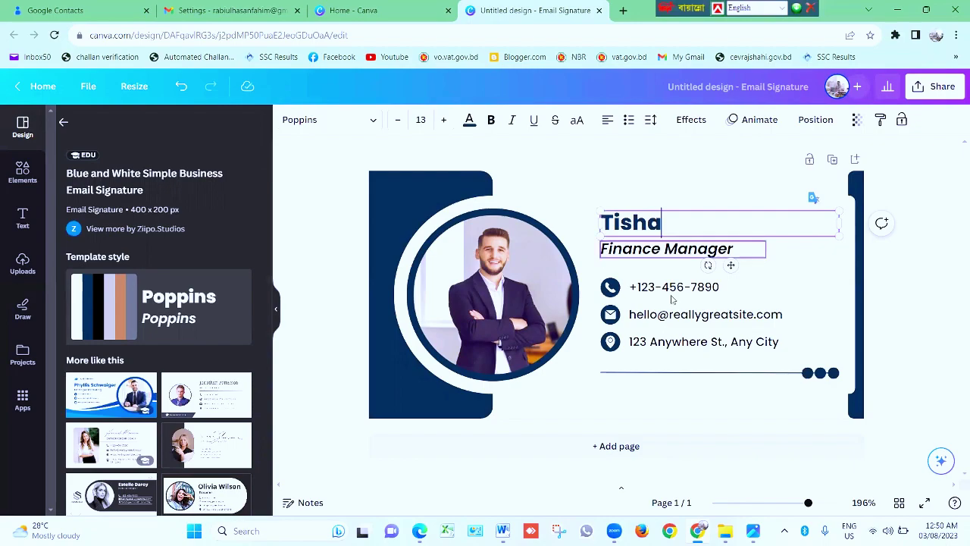
Replace the sample phone number with the person's own number
left_click(702, 291)
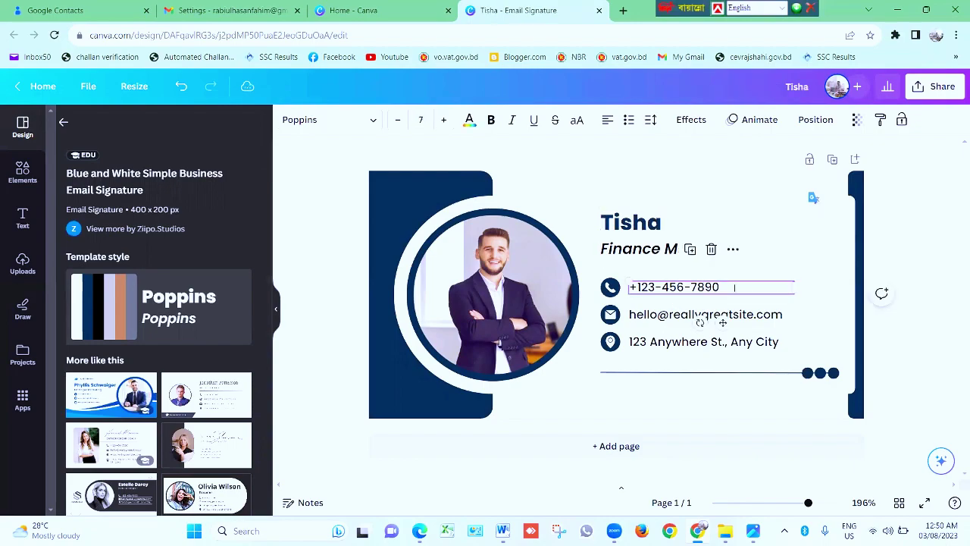
key("BackSpace")
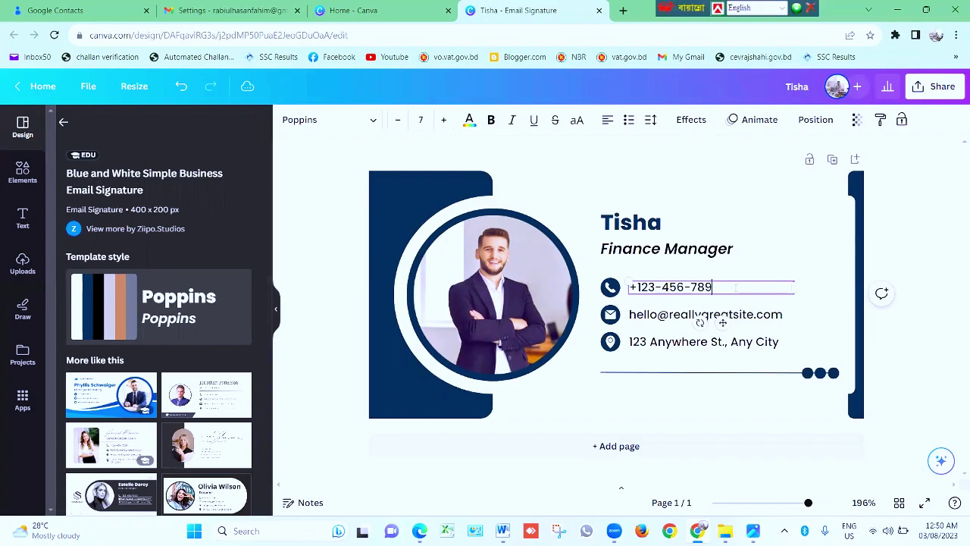
key("BackSpace")
key("BackSpace")
key("BackSpace")
key("BackSpace")
key("BackSpace")
key("BackSpace")
key("BackSpace")
key("BackSpace")
key("BackSpace")
key("BackSpace")
key("BackSpace")
key("BackSpace")
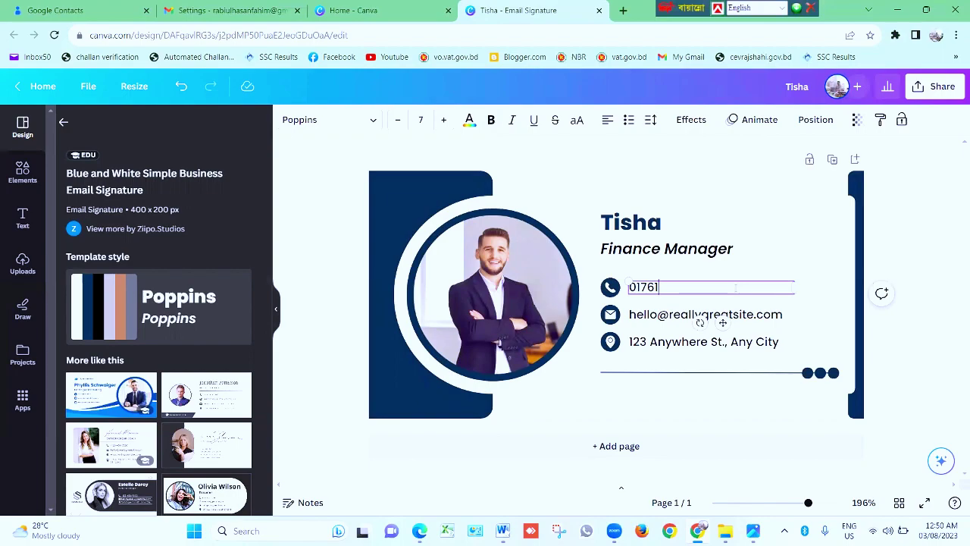
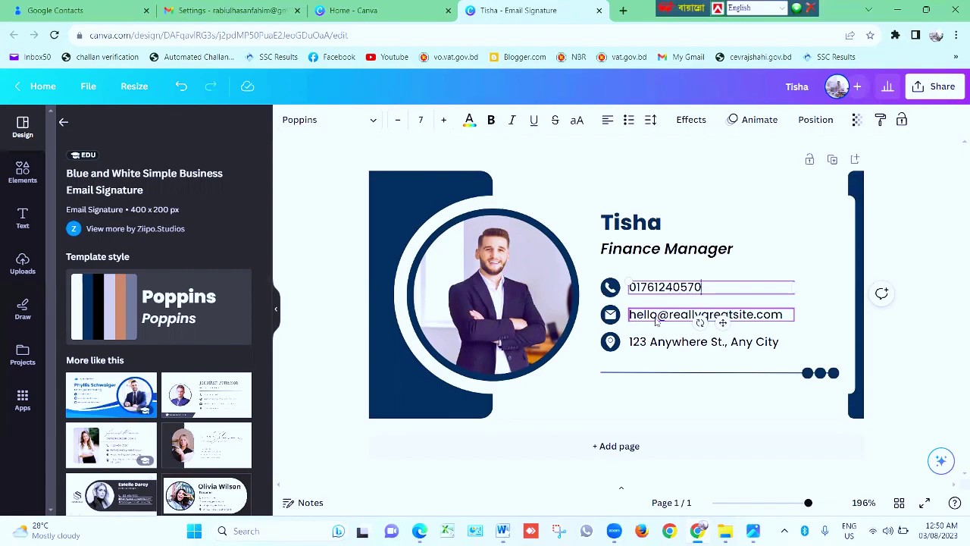
Replace the sample e-mail with the person's own Gmail address
left_click(686, 322)
double_click(748, 314)
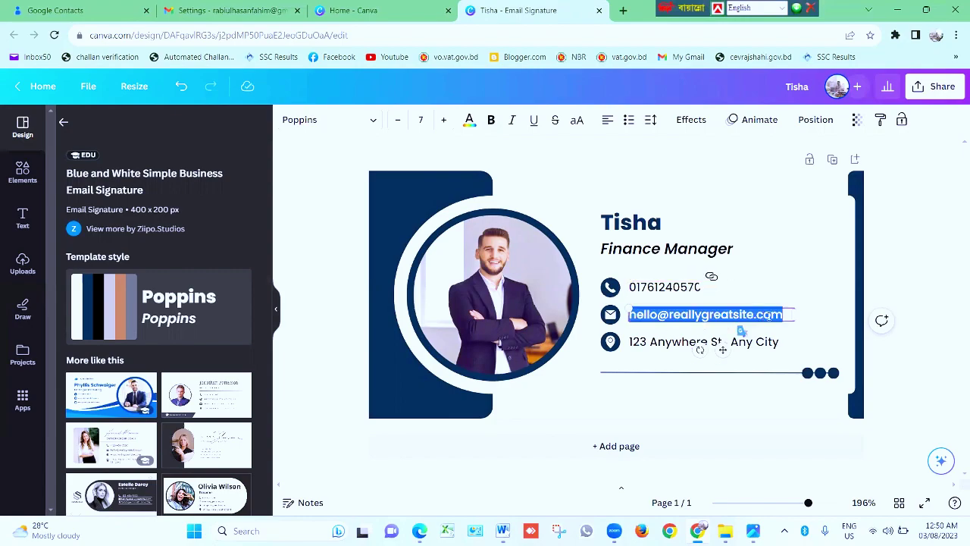
key("BackSpace")
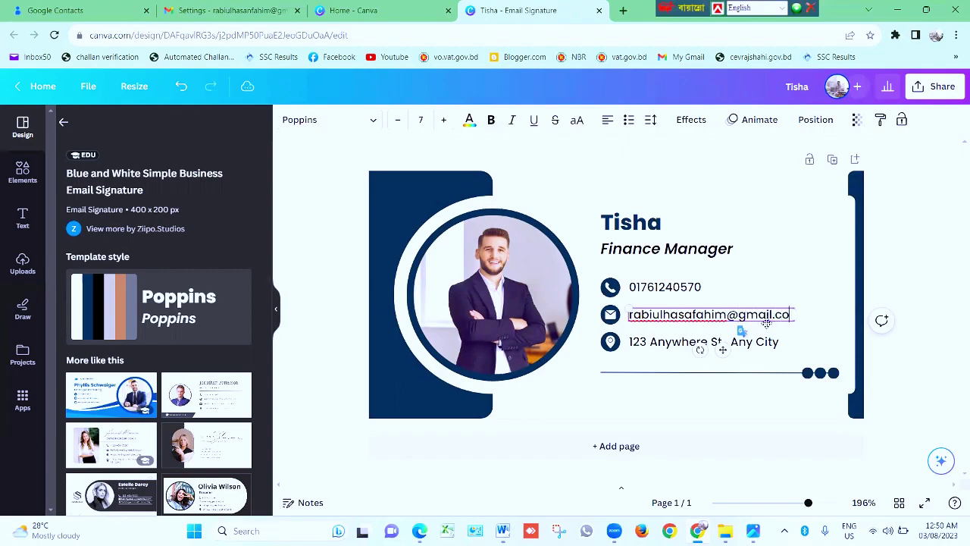
Delete the sample street address line and widen the e-mail box to fit one line
left_click(690, 349)
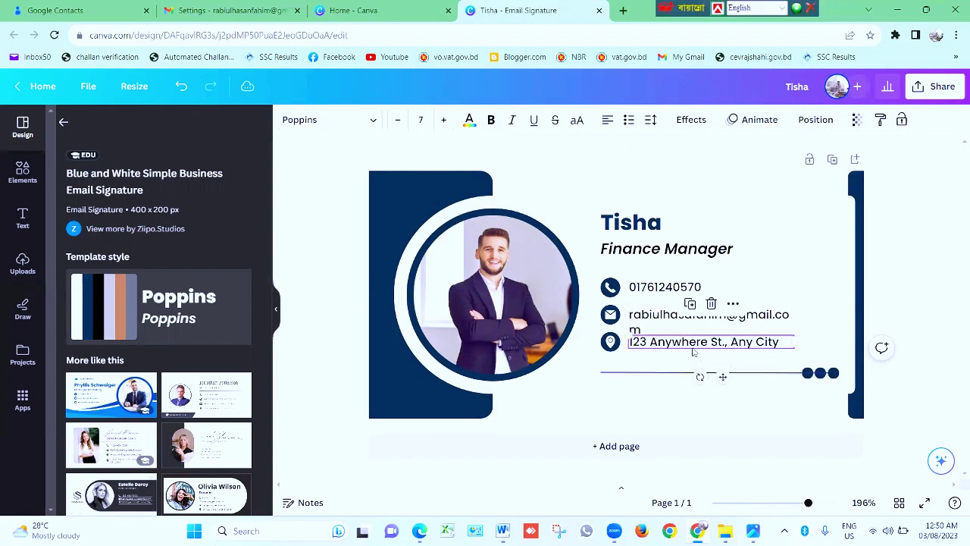
triple_click(778, 344)
right_click(777, 345)
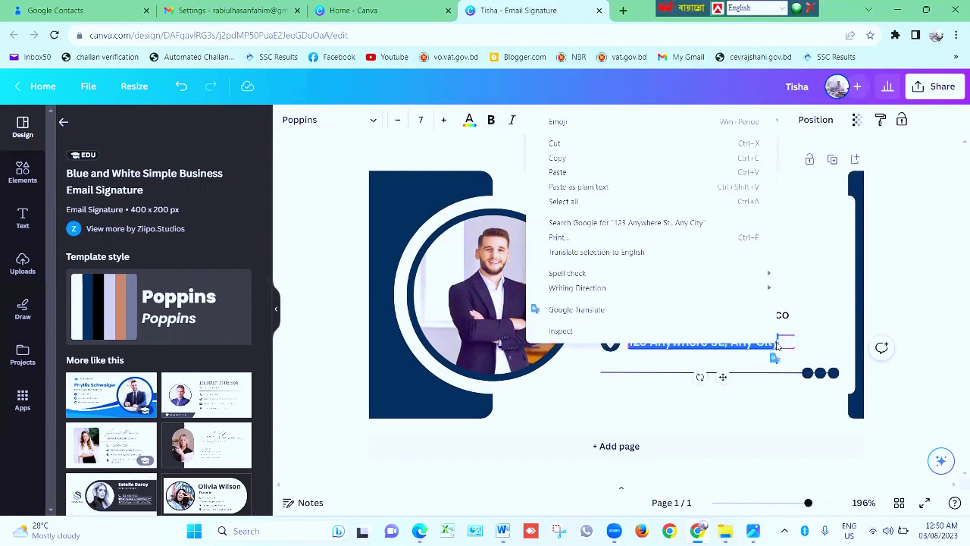
left_click(785, 345)
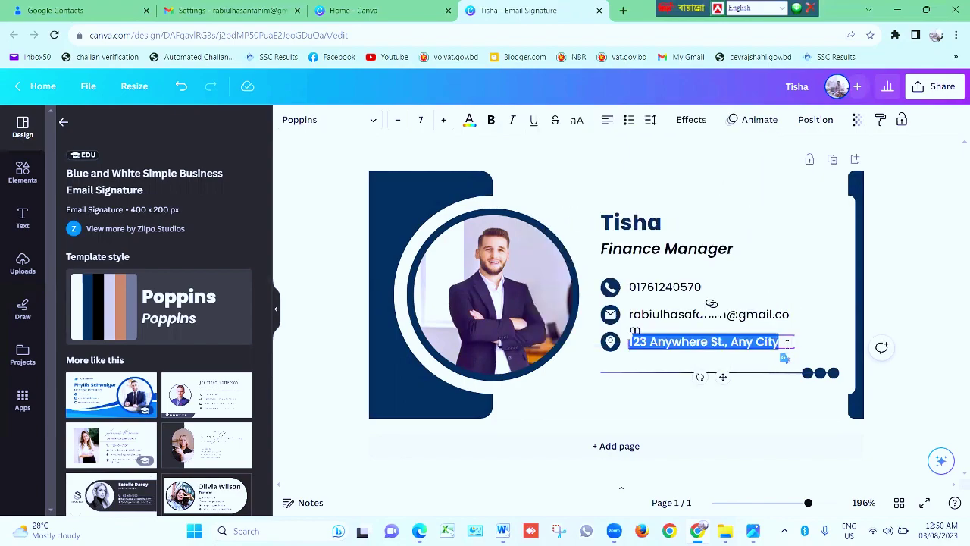
key("BackSpace")
key("BackSpace")
key("BackSpace")
key("BackSpace")
key("BackSpace")
key("BackSpace")
key("BackSpace")
key("BackSpace")
key("BackSpace")
key("BackSpace")
key("BackSpace")
key("BackSpace")
key("BackSpace")
key("BackSpace")
key("BackSpace")
key("BackSpace")
key("BackSpace")
key("BackSpace")
key("BackSpace")
key("BackSpace")
key("BackSpace")
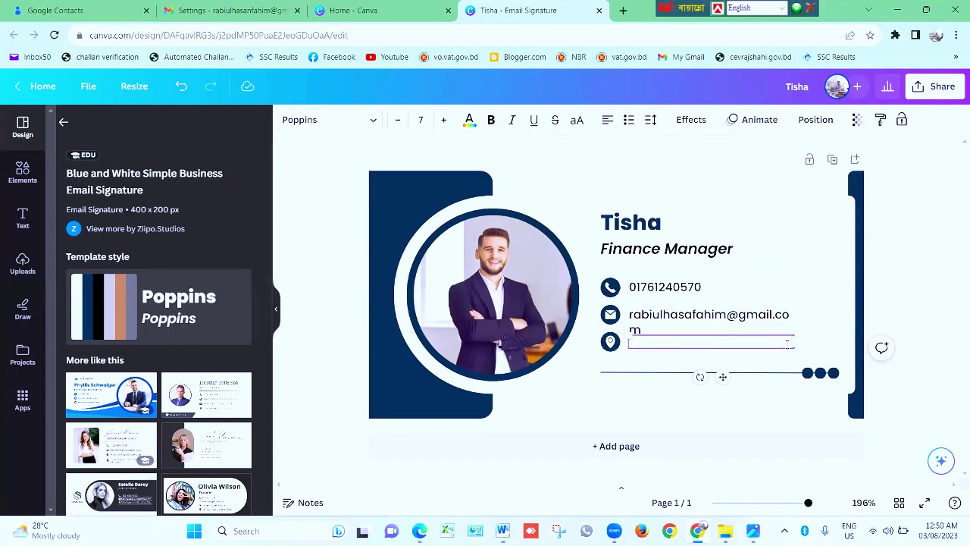
left_click(752, 318)
left_click_drag(794, 320, 807, 320)
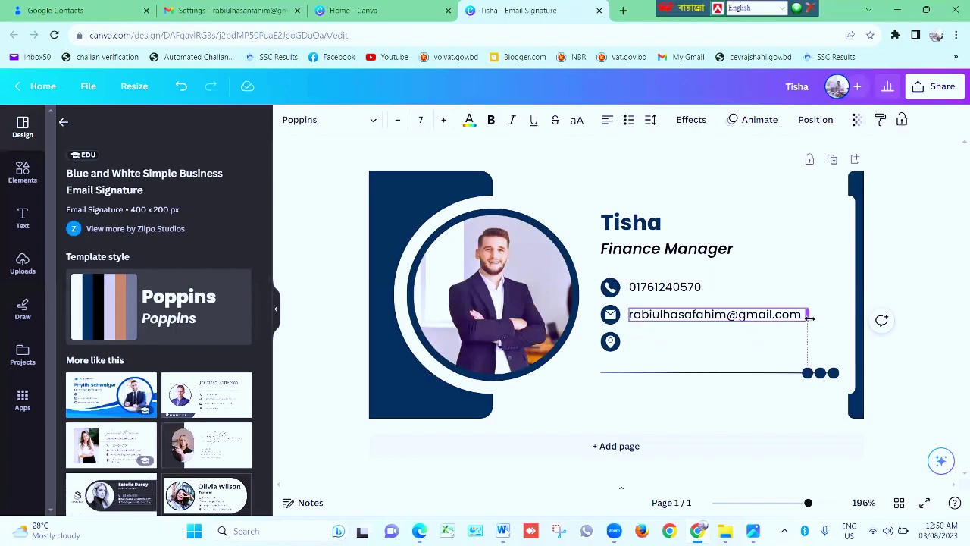
left_click(653, 345)
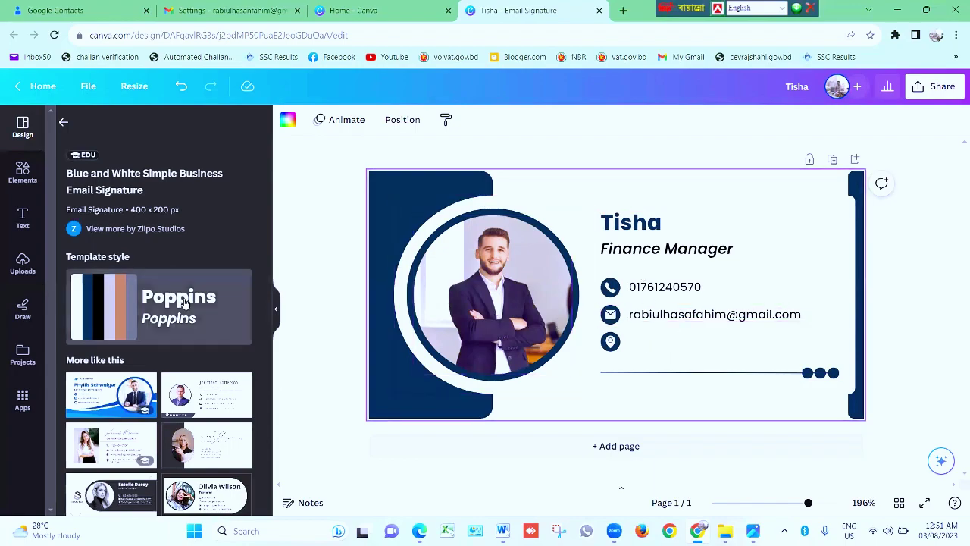
Upload a photo from the computer and drag it into the round frame, replacing the template portrait
left_click(23, 269)
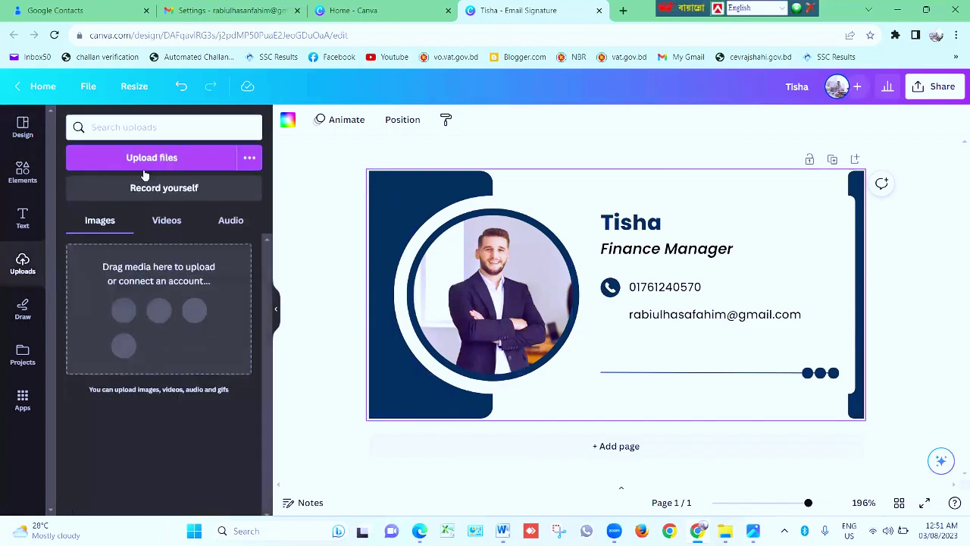
left_click(144, 159)
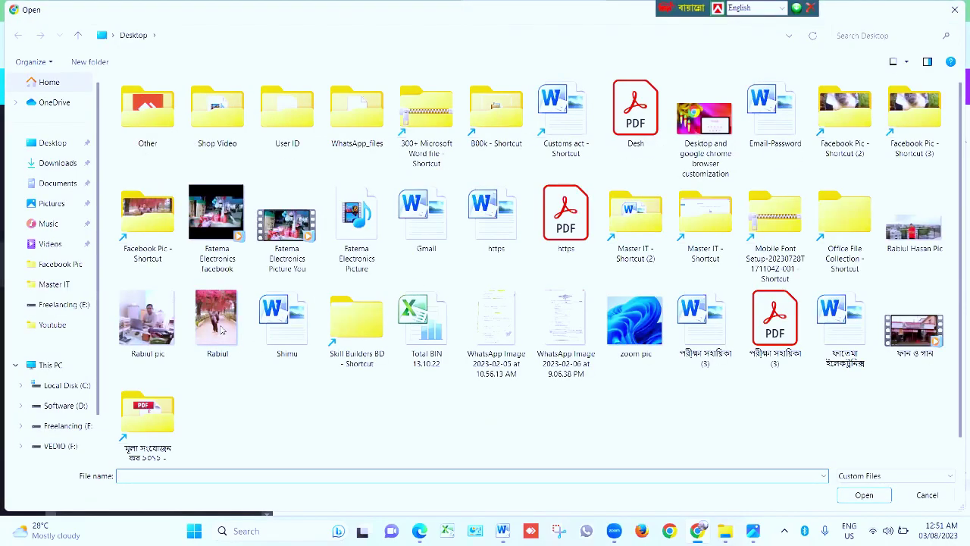
left_click(217, 321)
double_click(218, 320)
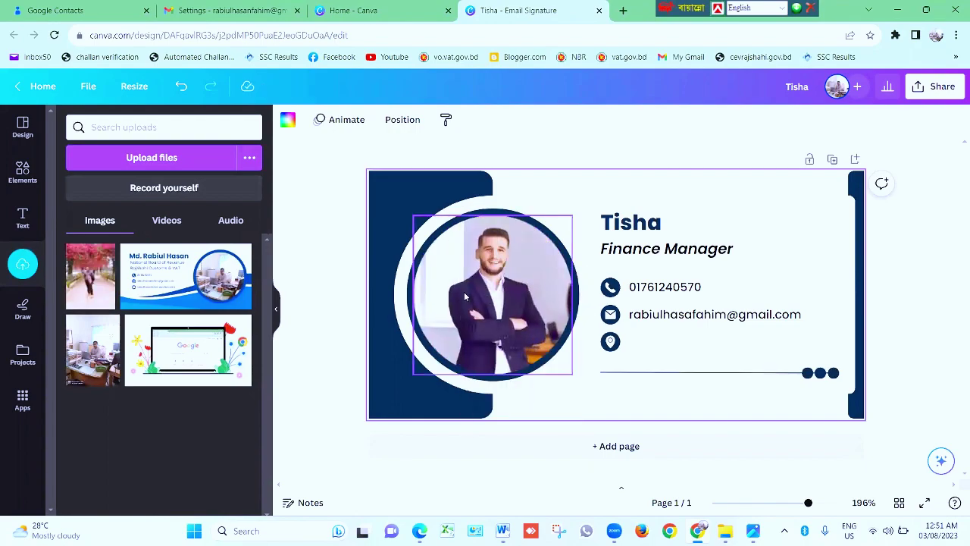
left_click_drag(86, 281, 489, 307)
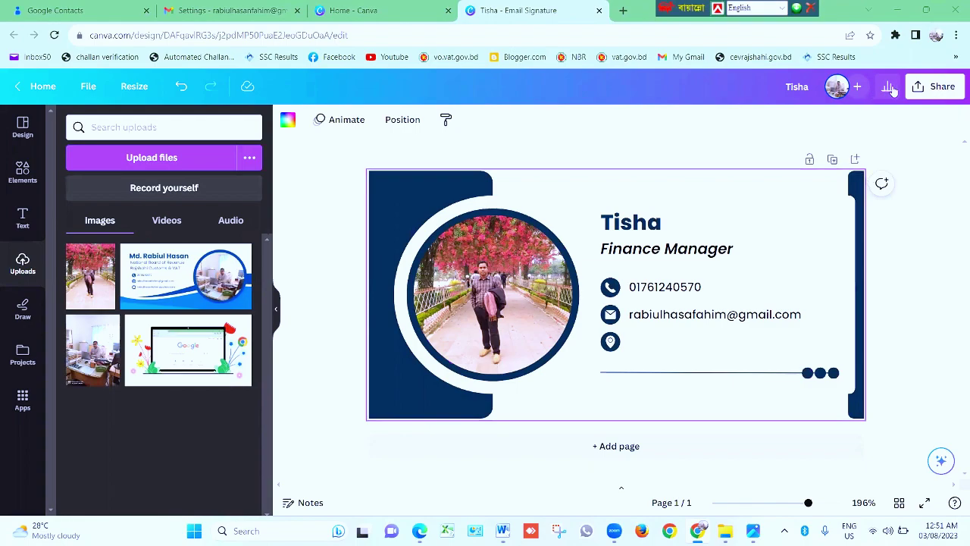
Download the signature design with file type JPG and confirm it in Chrome's downloads list
left_click(933, 94)
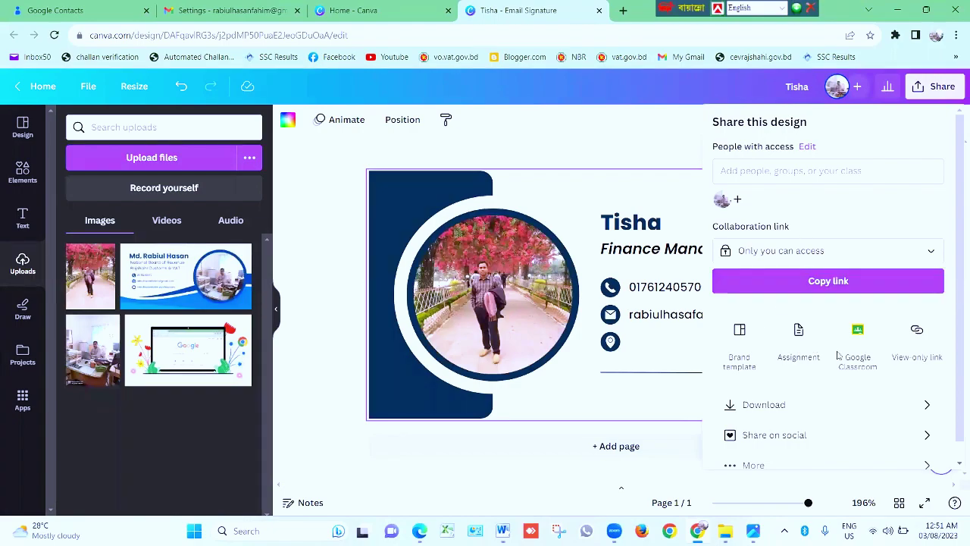
scroll(798, 188, "down", 1)
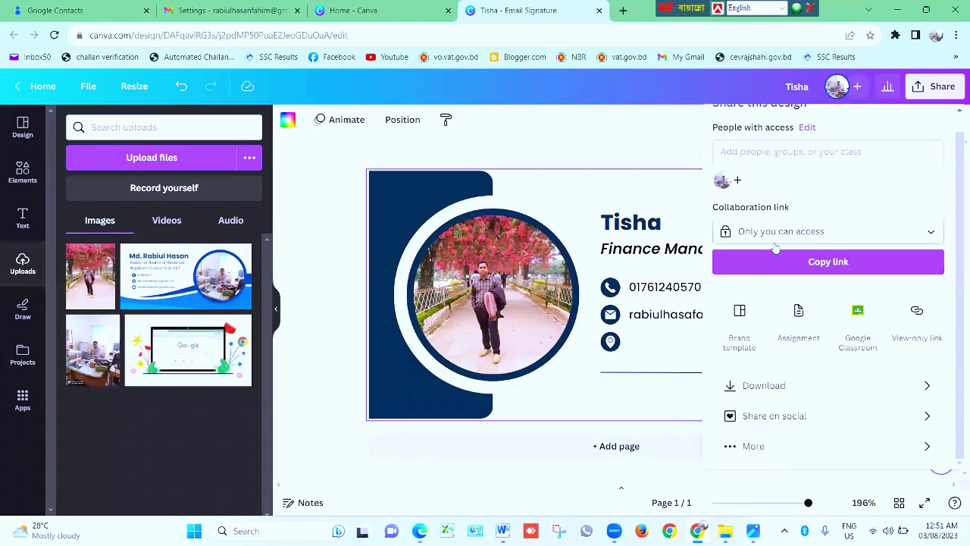
left_click(767, 390)
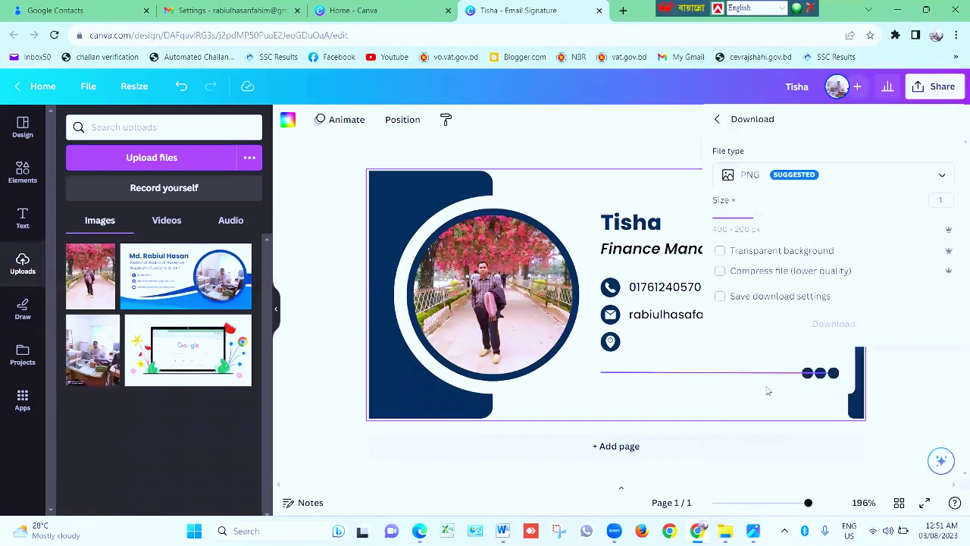
left_click(748, 177)
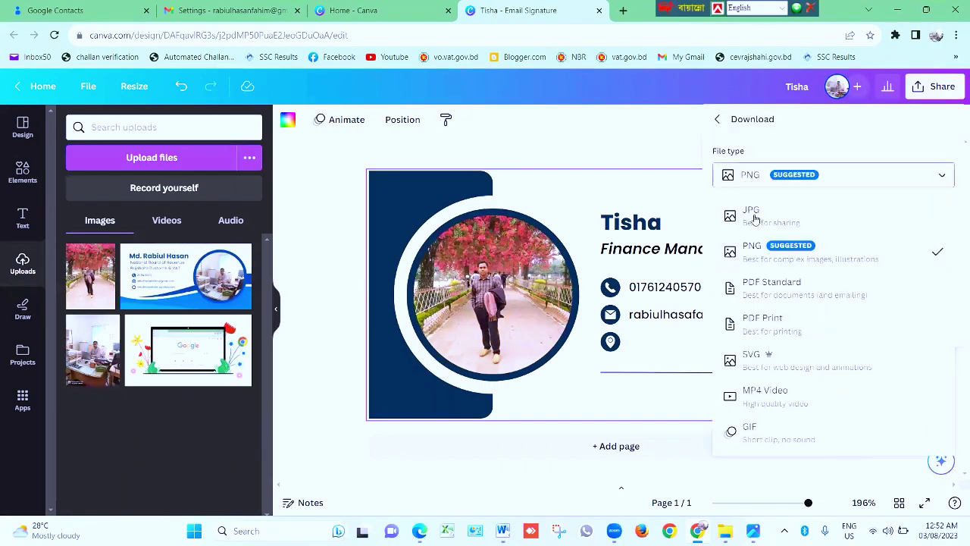
left_click(752, 212)
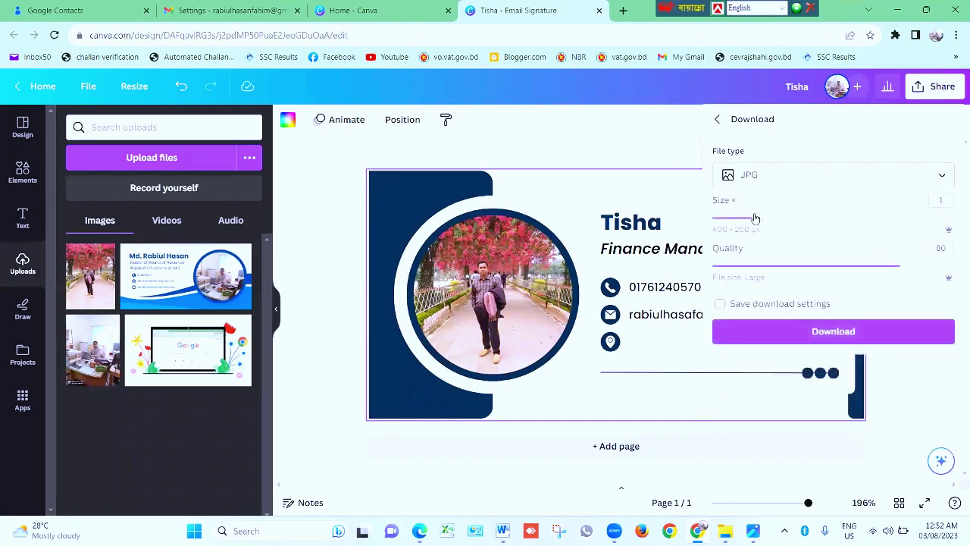
left_click(812, 337)
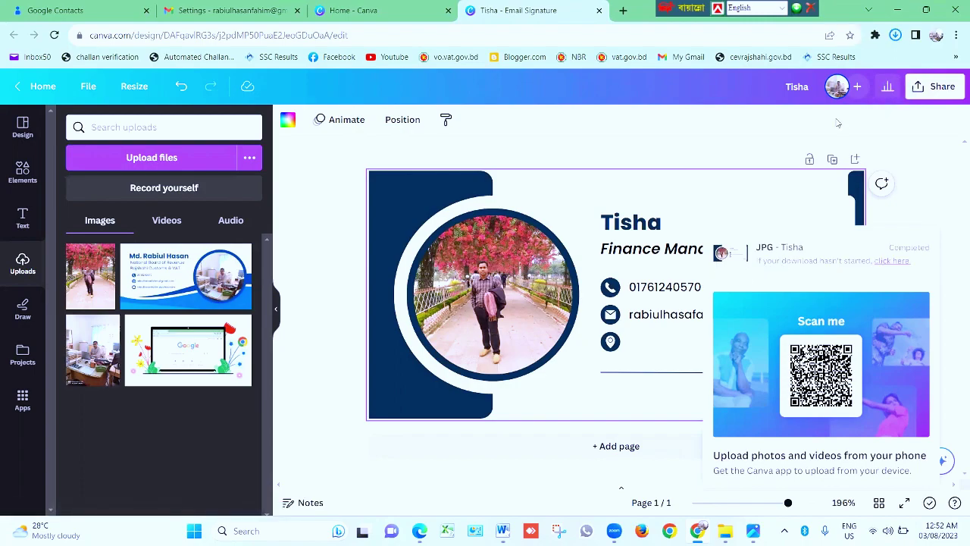
left_click(895, 35)
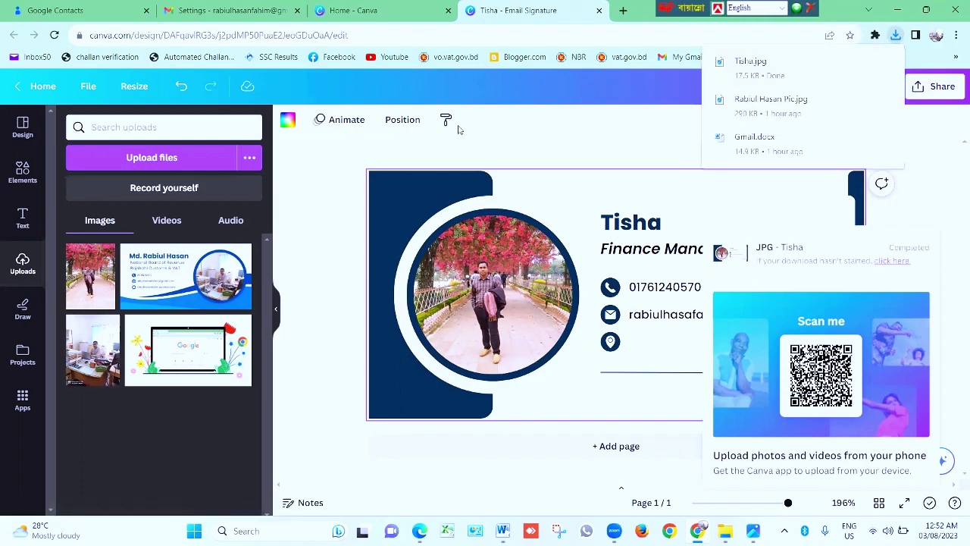
left_click(230, 9)
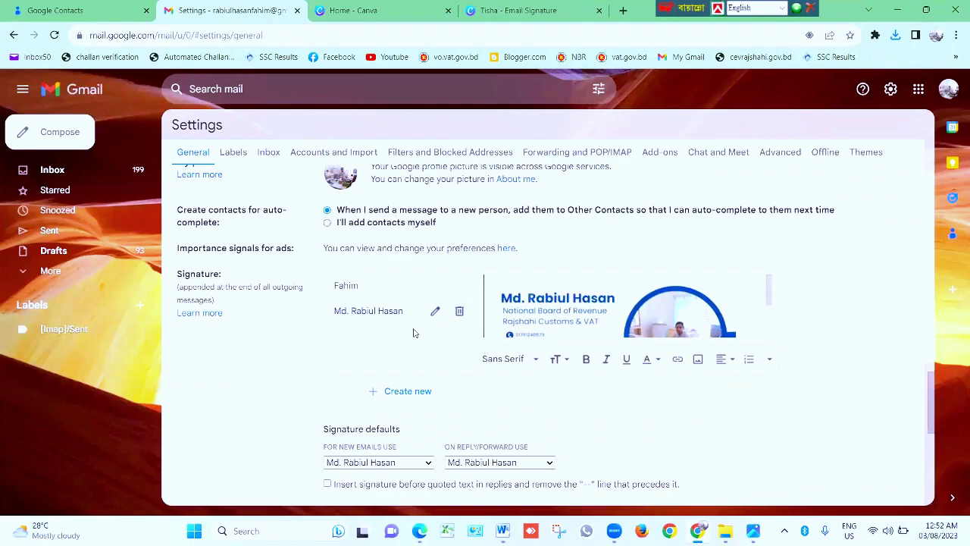
Create a new signature named Tisha and bring up its Add an image window
left_click(403, 394)
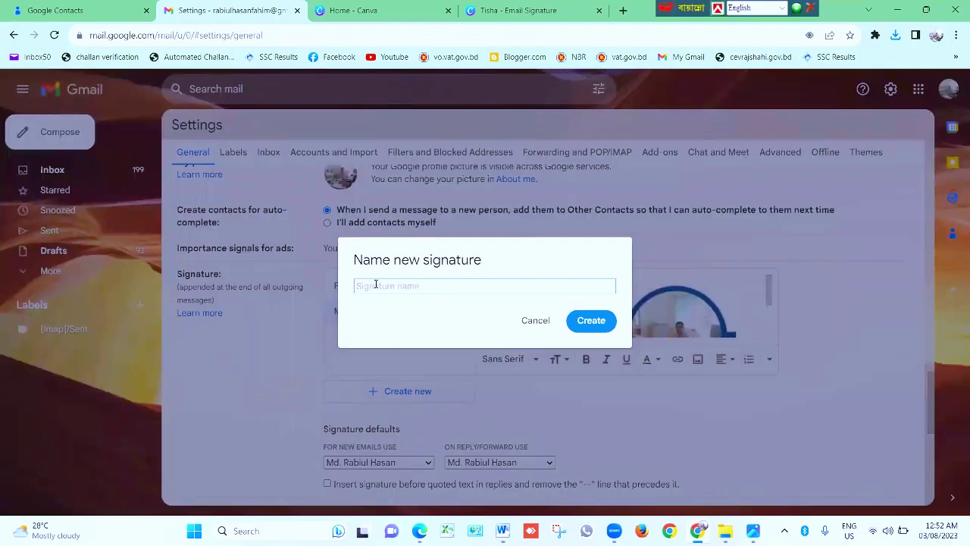
type("Tisha")
left_click(591, 320)
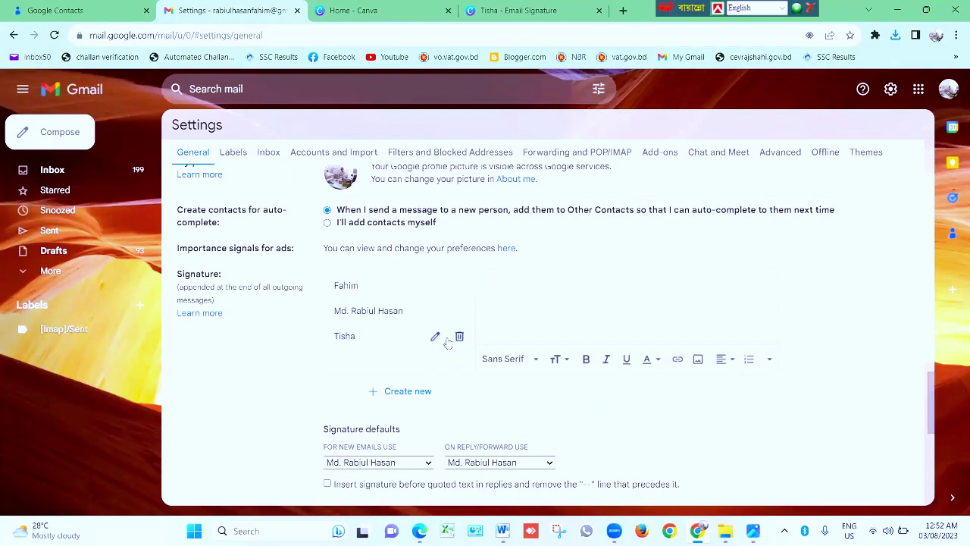
left_click(697, 360)
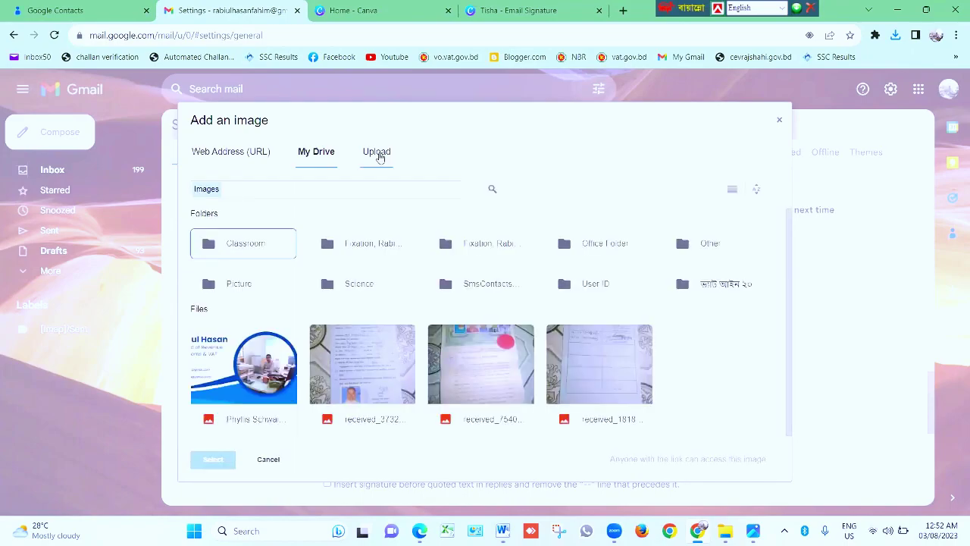
Upload the Tisha image from the Downloads folder into the signature
left_click(378, 155)
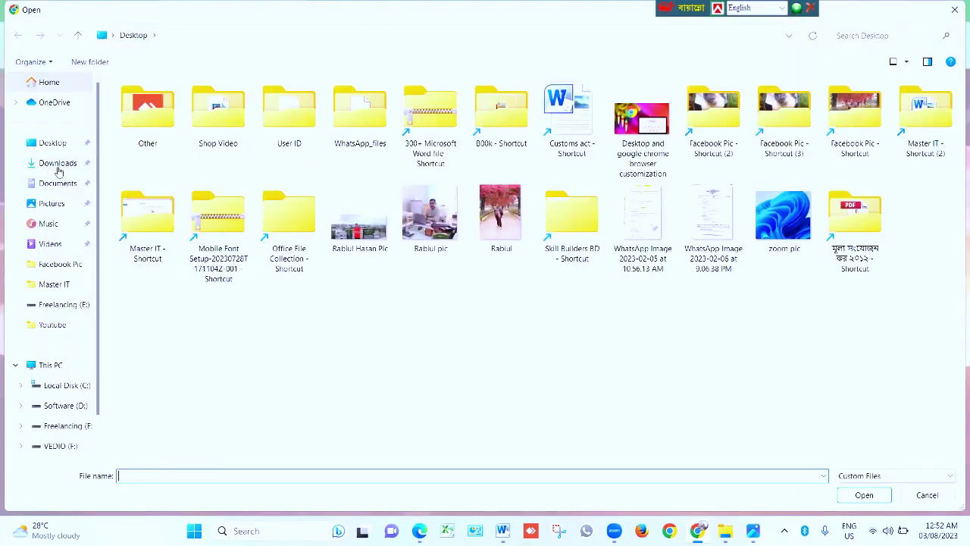
left_click(57, 164)
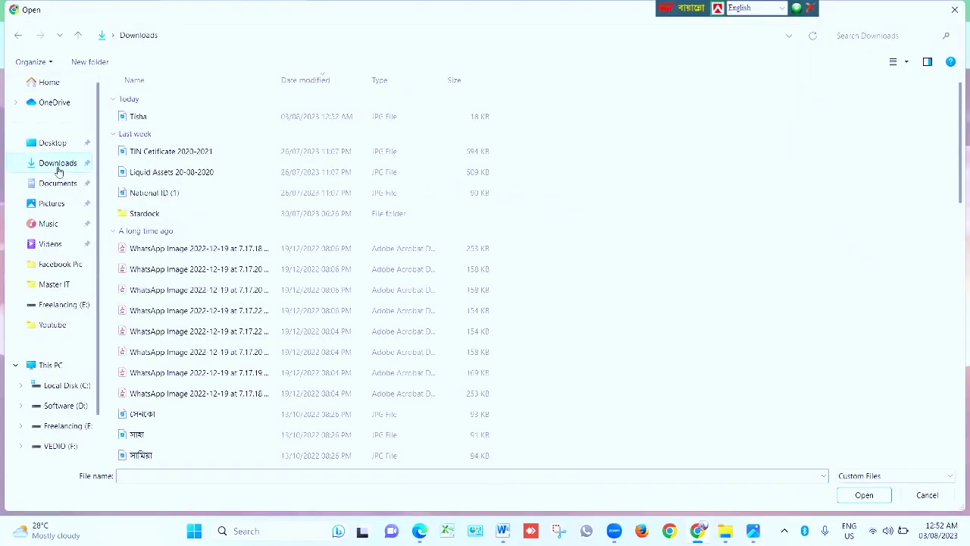
left_click(138, 117)
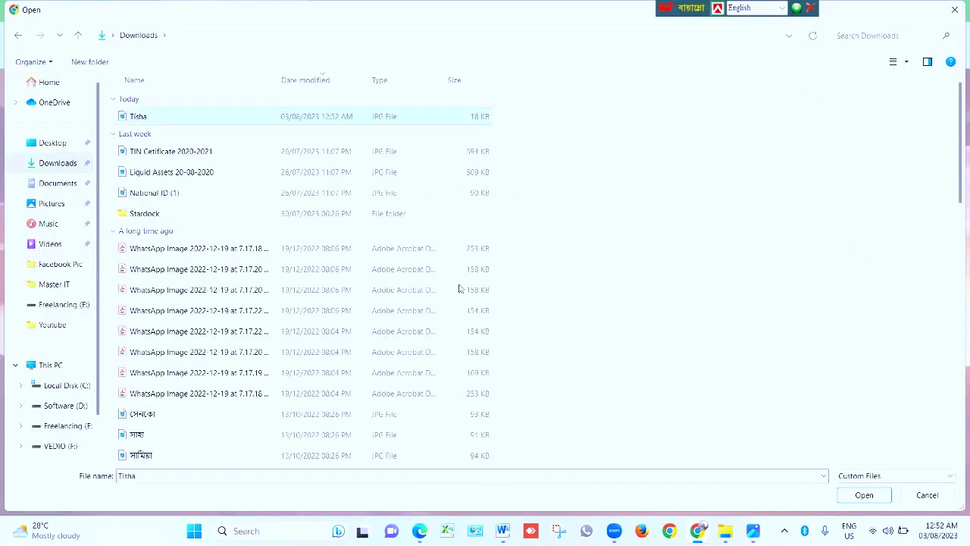
left_click(864, 497)
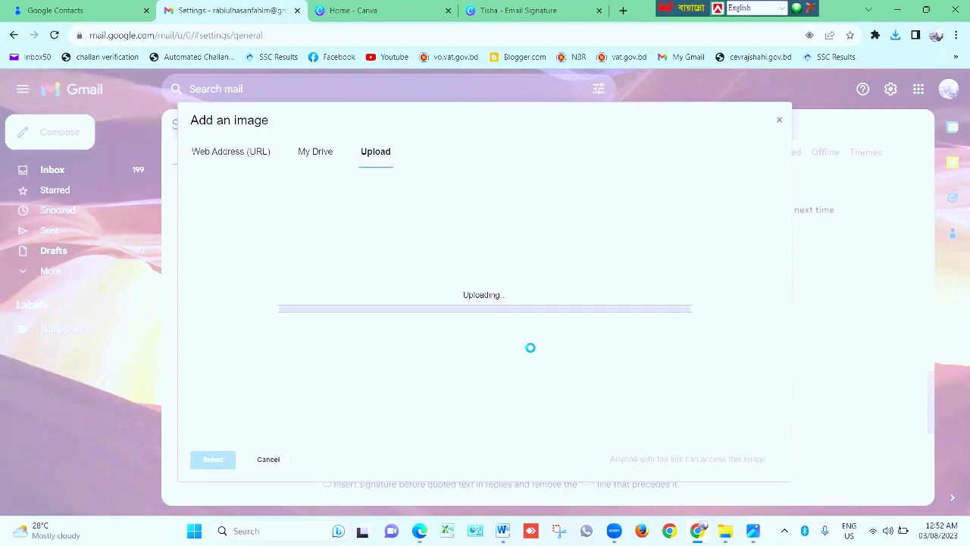
Save the changes to the signature settings
scroll(558, 320, "down", 5)
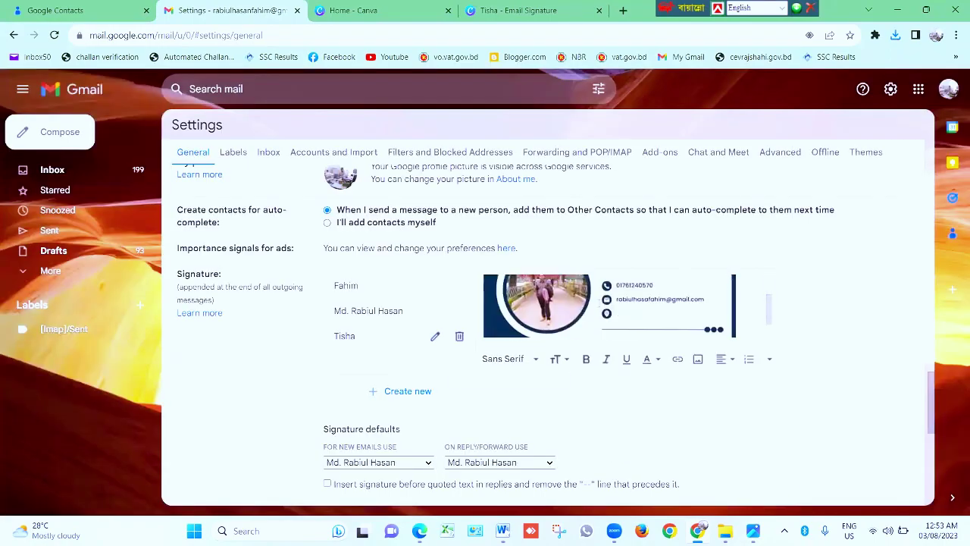
scroll(577, 349, "up", 3)
scroll(576, 349, "up", 2)
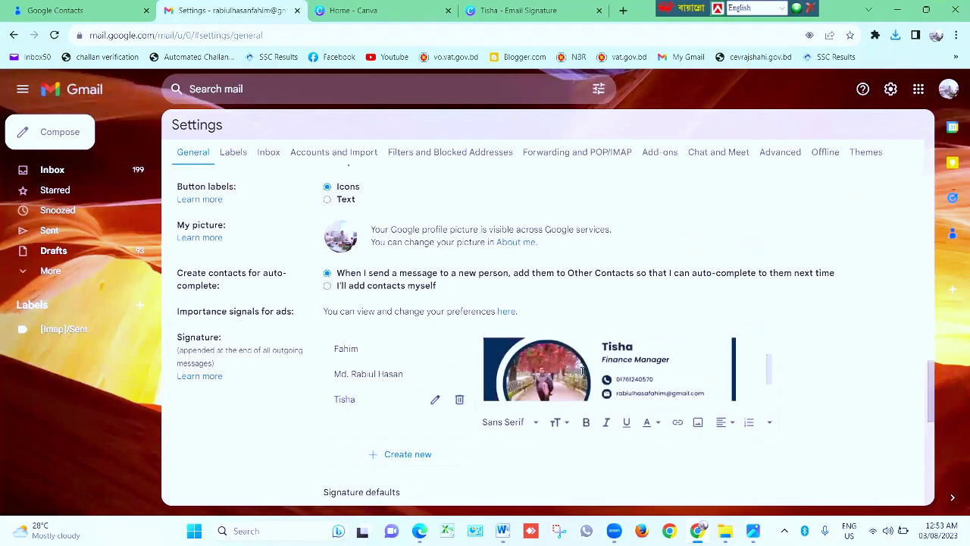
scroll(588, 364, "down", 2)
scroll(392, 412, "down", 10)
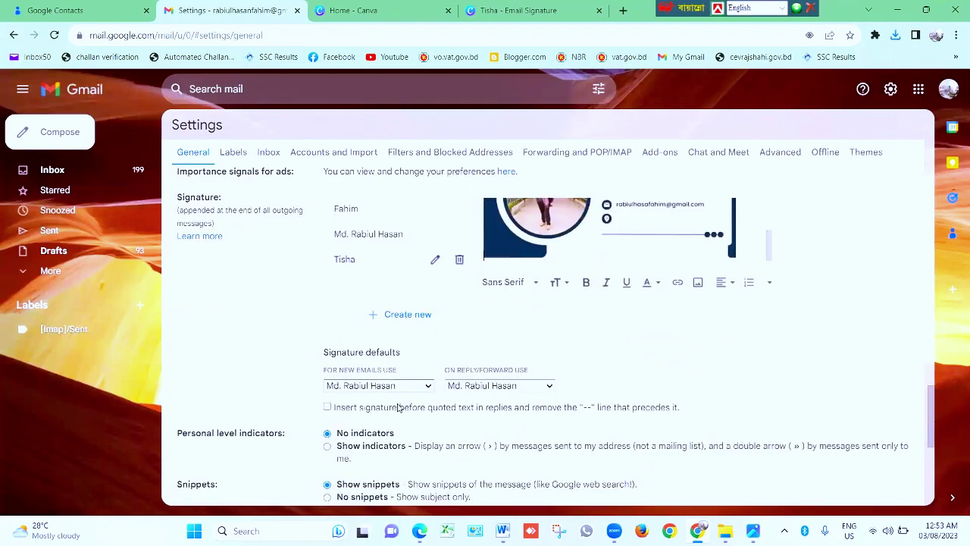
left_click(519, 438)
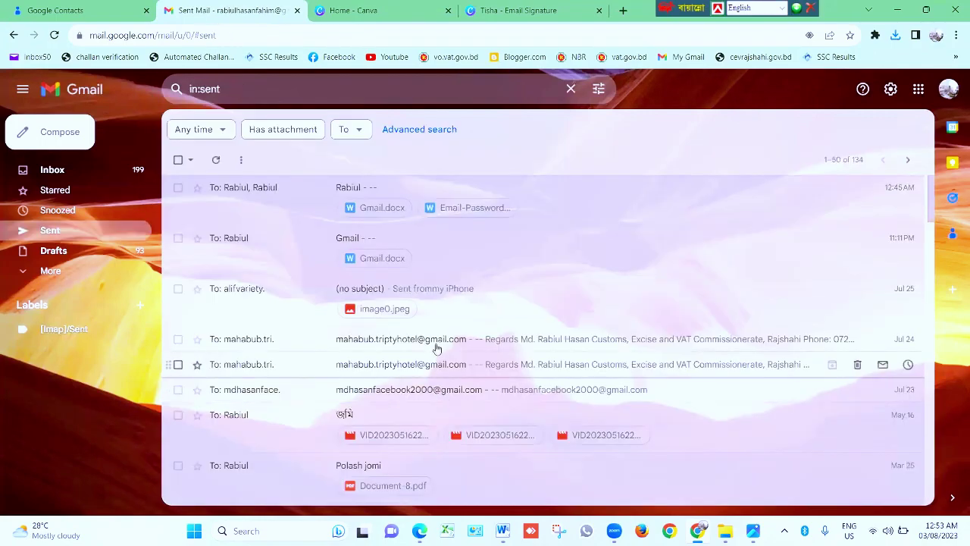
Close the Home - Canva and Tisha - Email Signature browser tabs
left_click(409, 10)
left_click(448, 10)
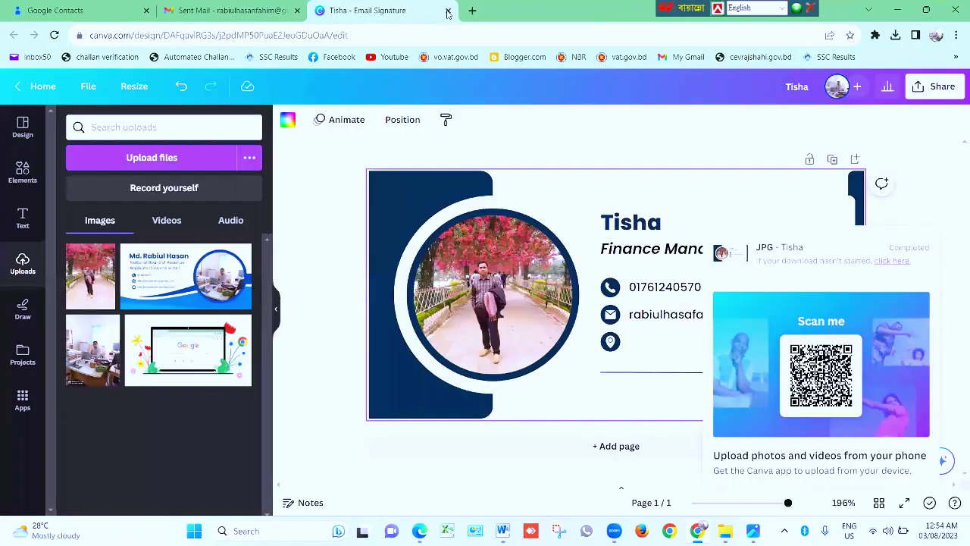
left_click(448, 11)
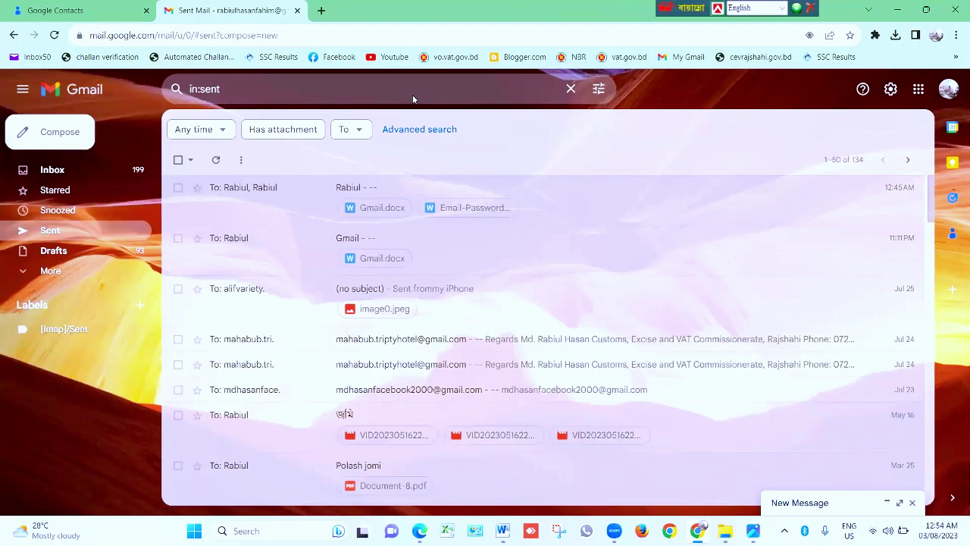
Glance at the Word lesson list, then bring up Gmail's full settings page
left_click(502, 531)
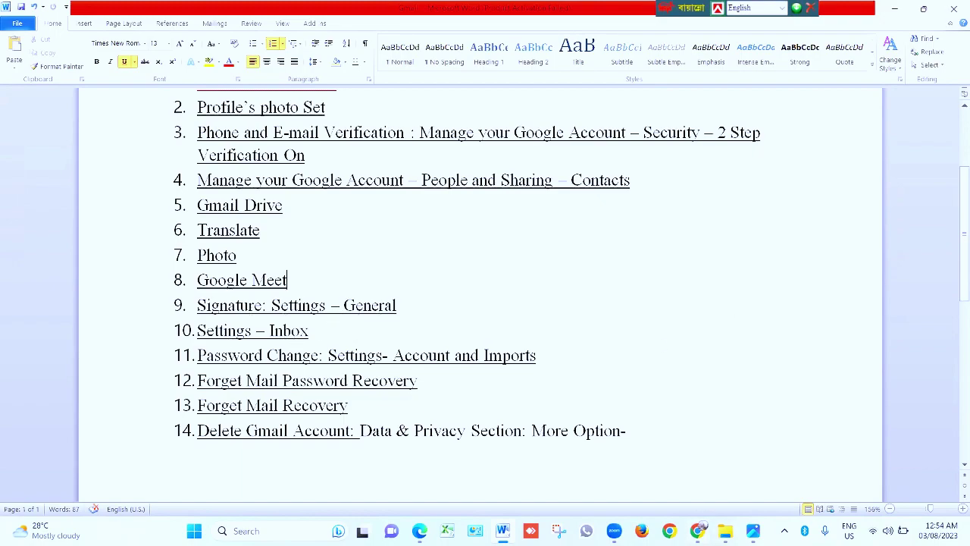
key("alt+Tab")
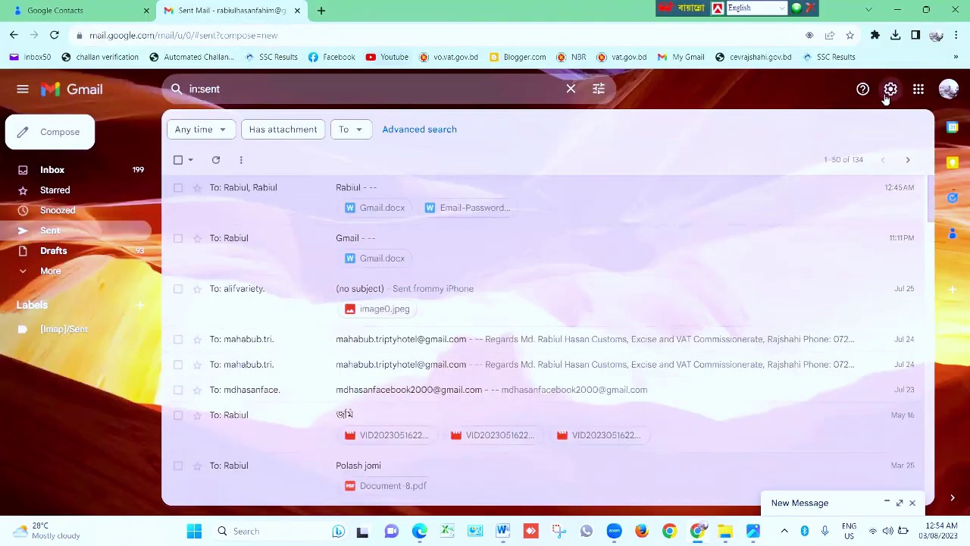
left_click(889, 90)
left_click(829, 156)
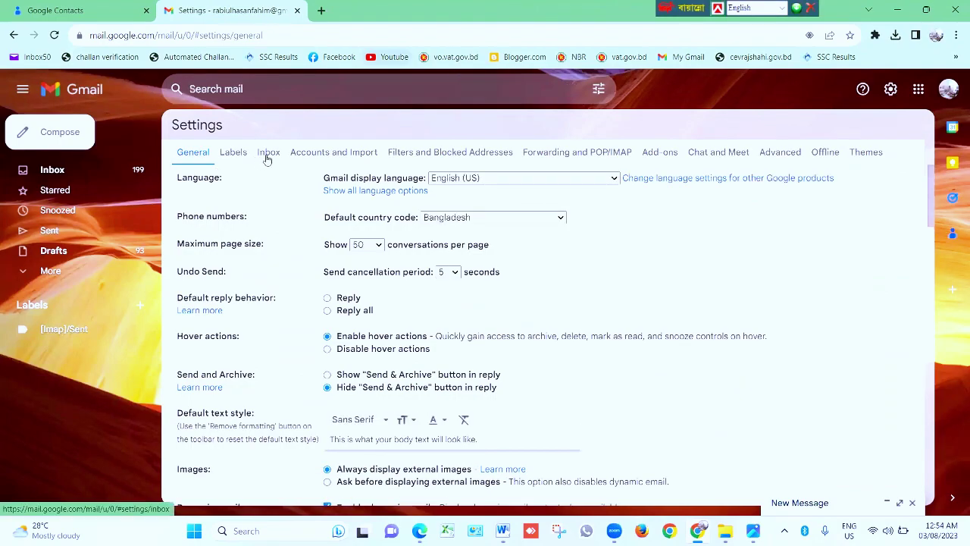
Untick Promotions in Inbox settings, then open the 'Fwd: Your Visa Application Centre appointment' email
left_click(267, 154)
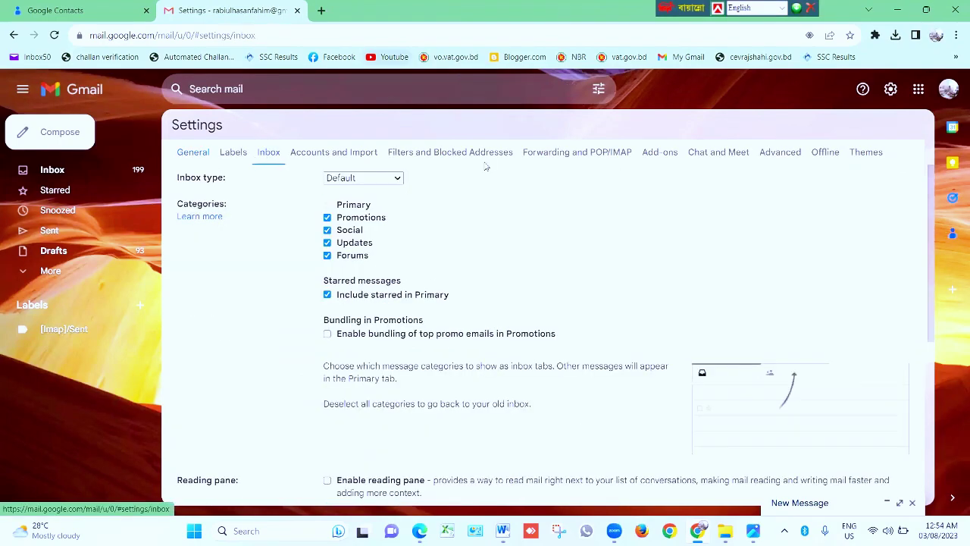
mouse_move(359, 224)
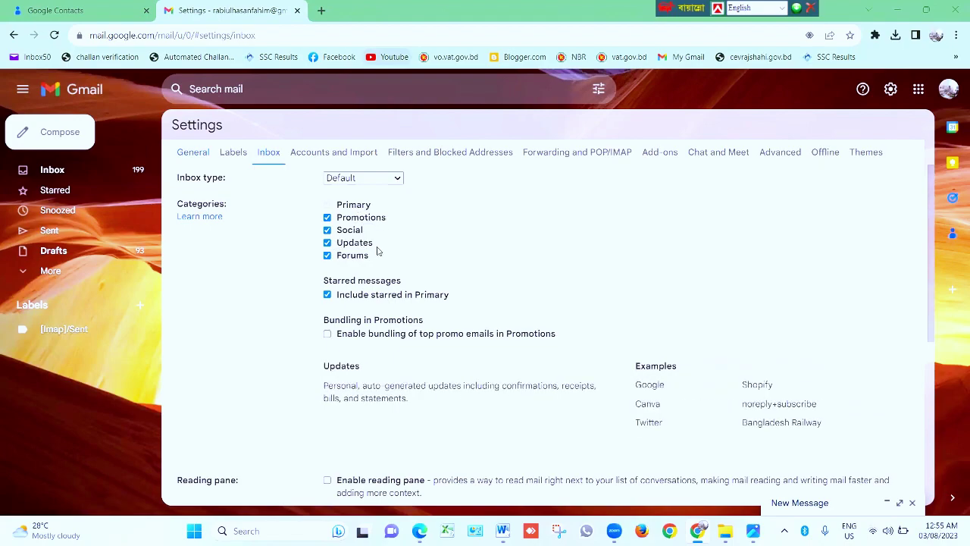
mouse_move(339, 261)
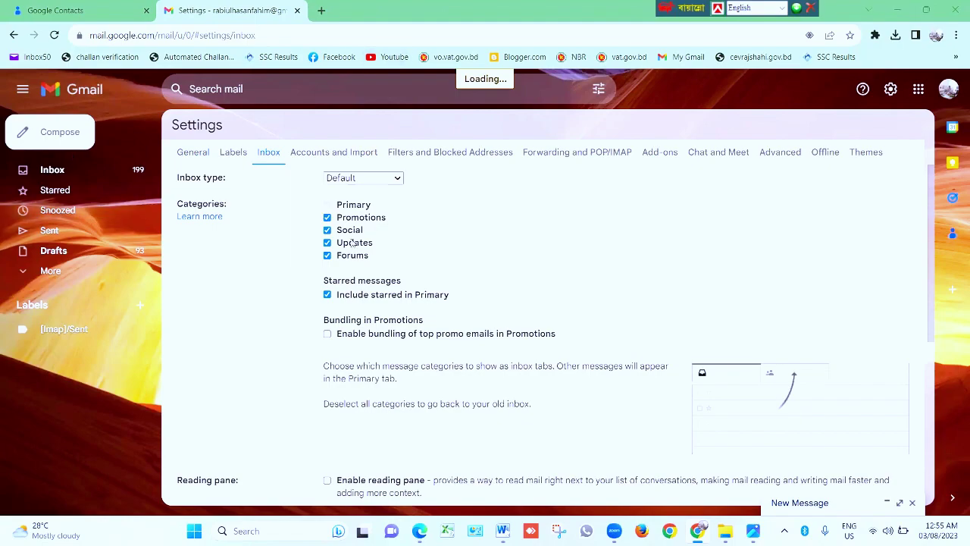
left_click(328, 218)
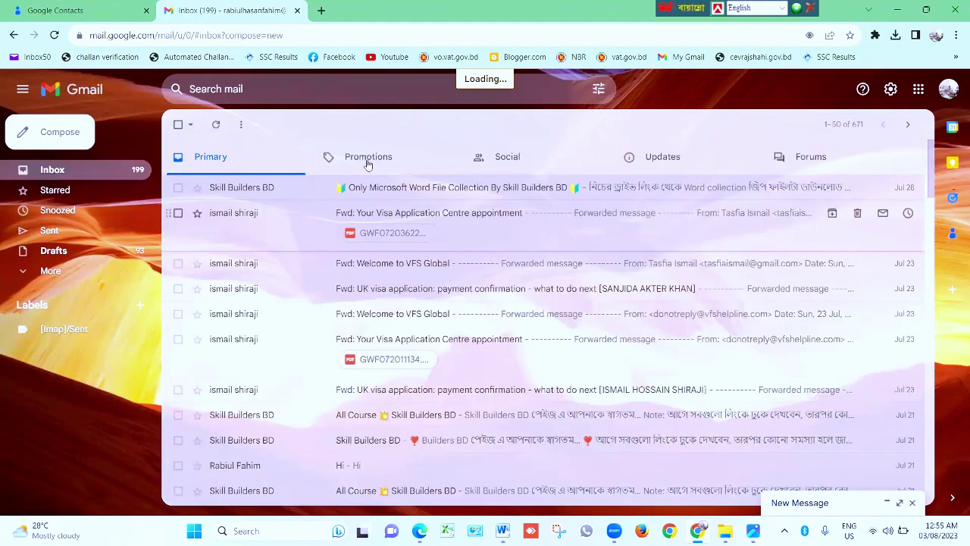
left_click(422, 213)
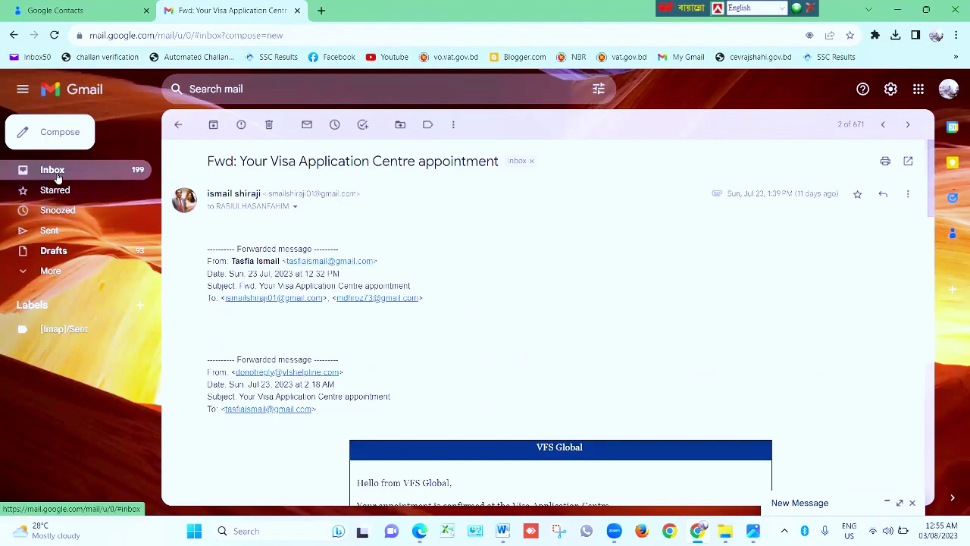
Return to the inbox and view Updates, Forums, Social, Promotions, then Primary category emails
left_click(29, 172)
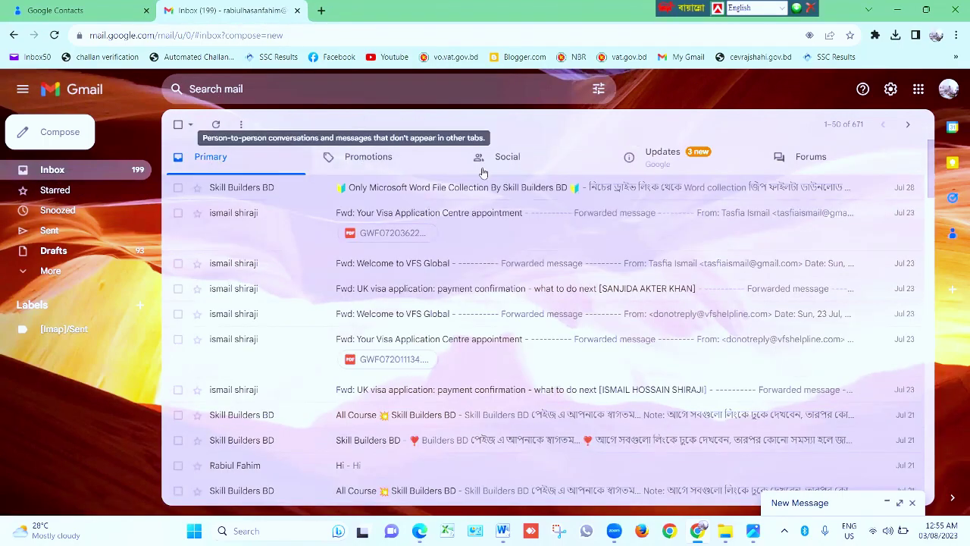
left_click(674, 158)
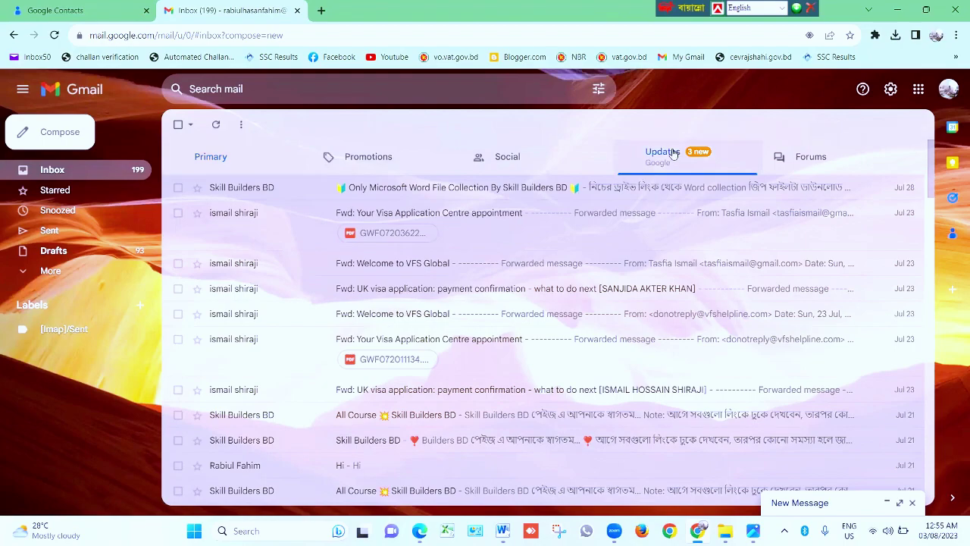
left_click(811, 157)
right_click(629, 165)
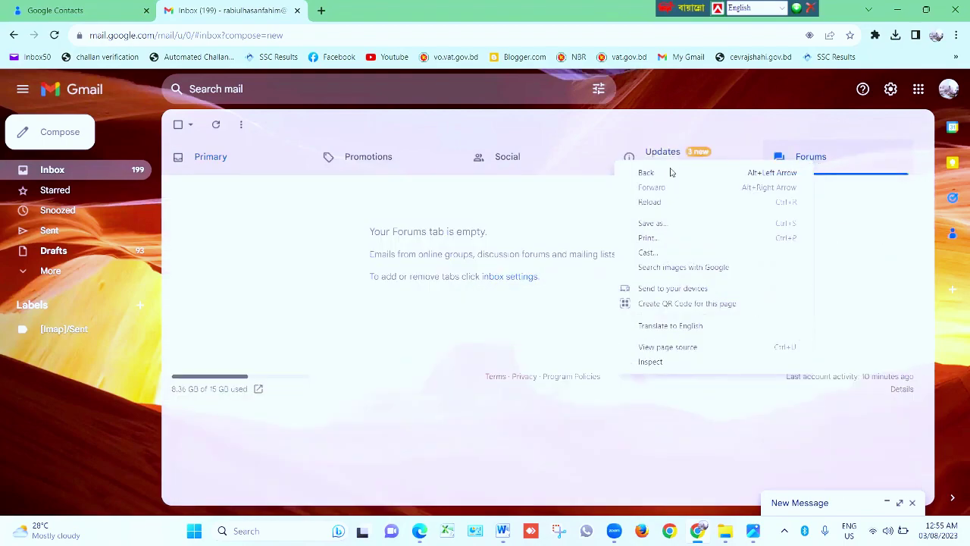
left_click(501, 158)
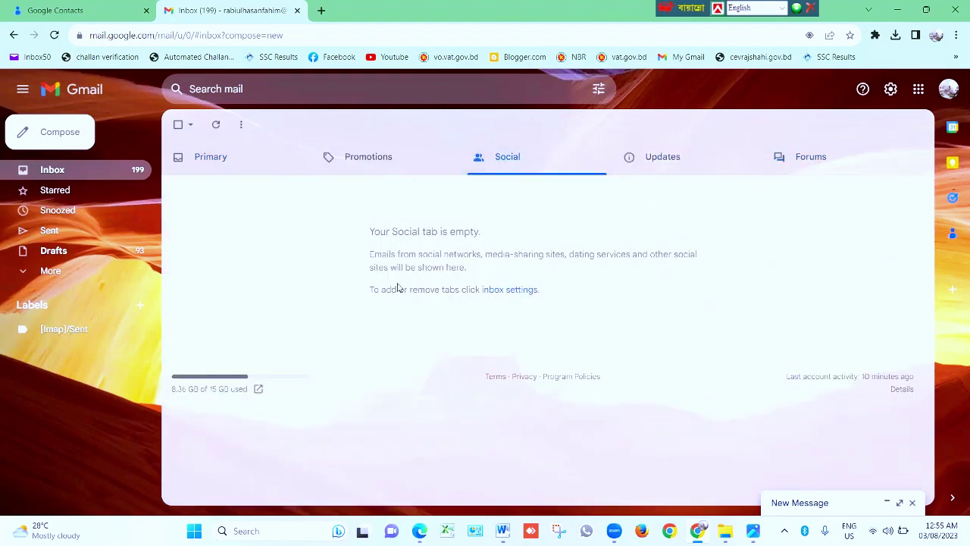
left_click(370, 158)
left_click(219, 159)
scroll(339, 318, "down", 4)
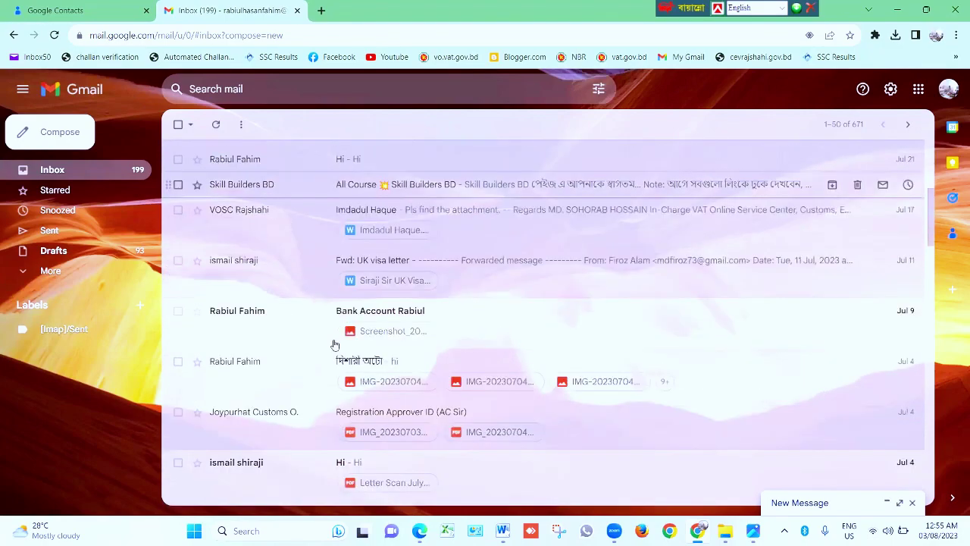
scroll(334, 345, "up", 3)
scroll(333, 345, "up", 2)
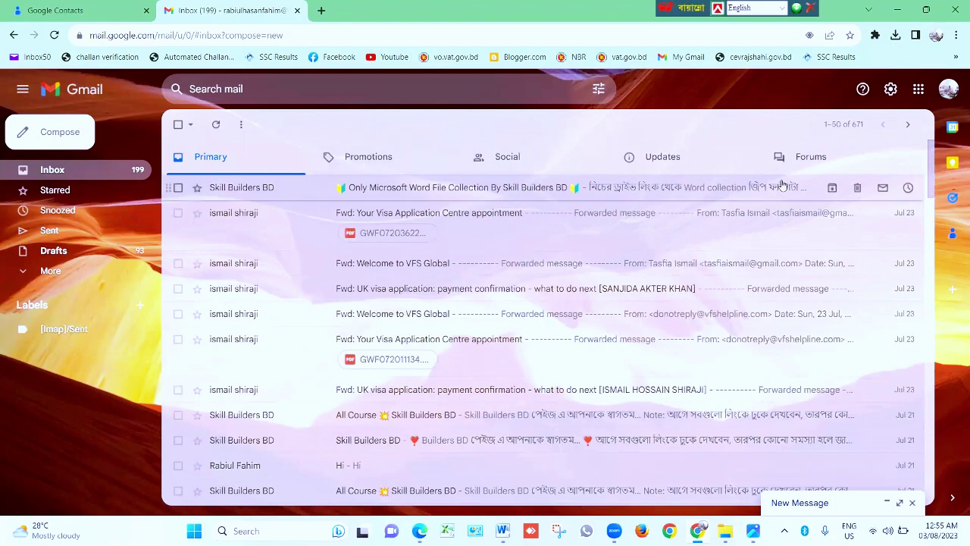
Go to the Inbox tab of Gmail's full settings
left_click(890, 89)
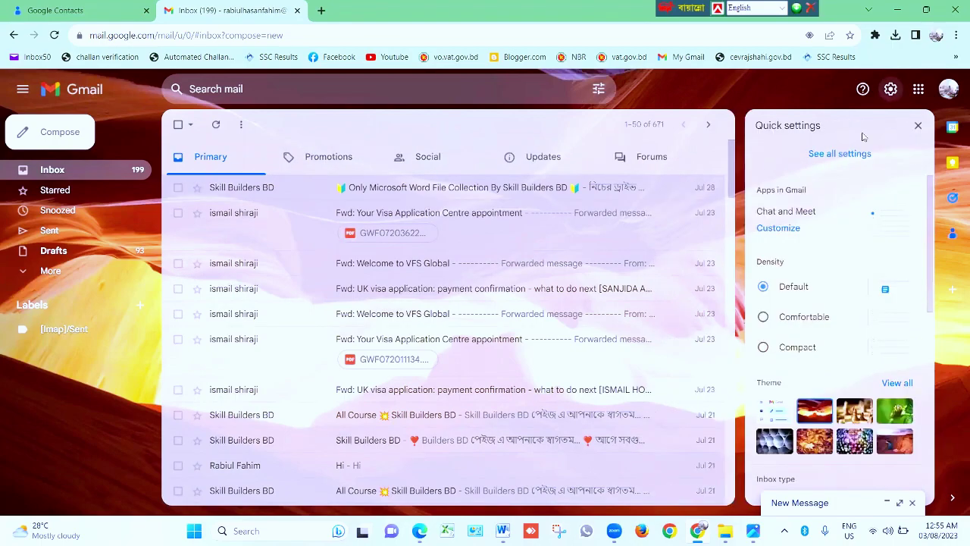
left_click(834, 159)
right_click(834, 159)
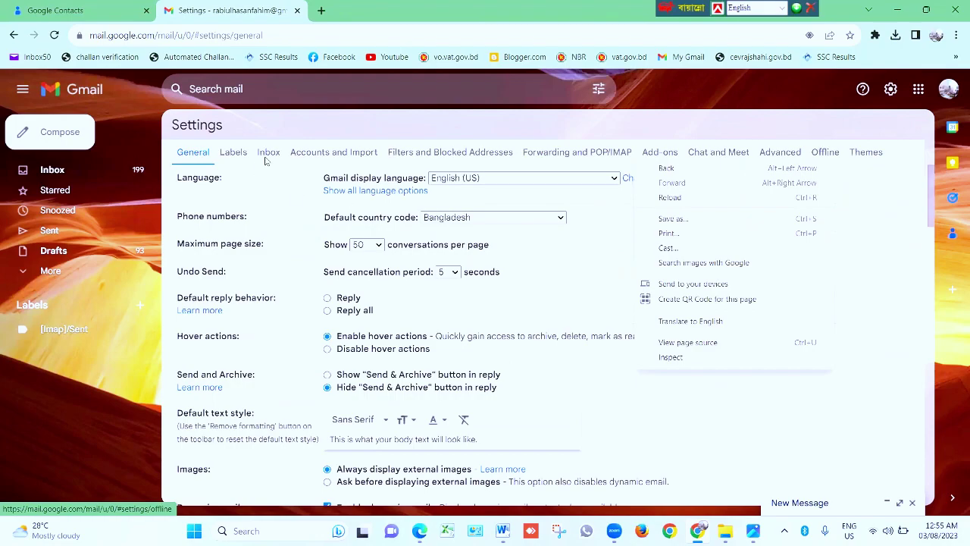
right_click(266, 158)
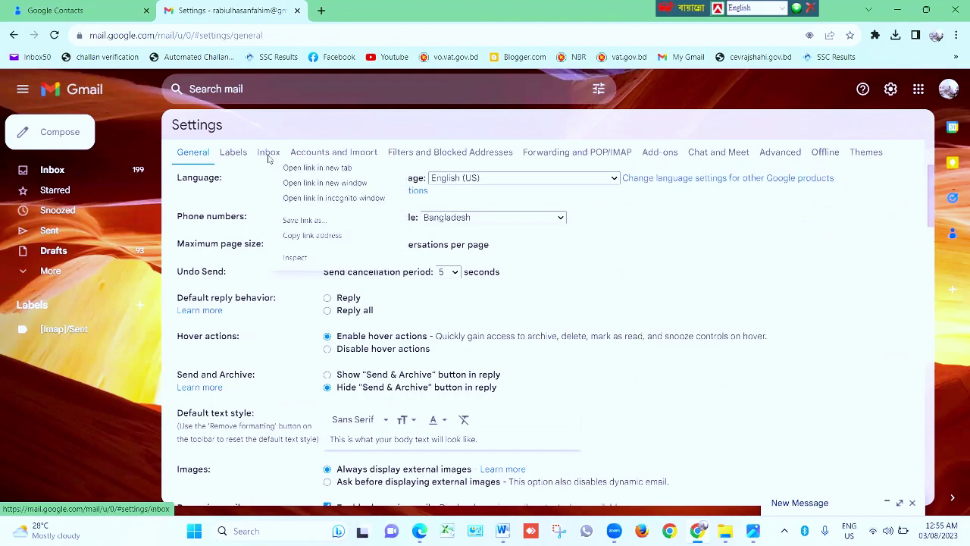
left_click(267, 154)
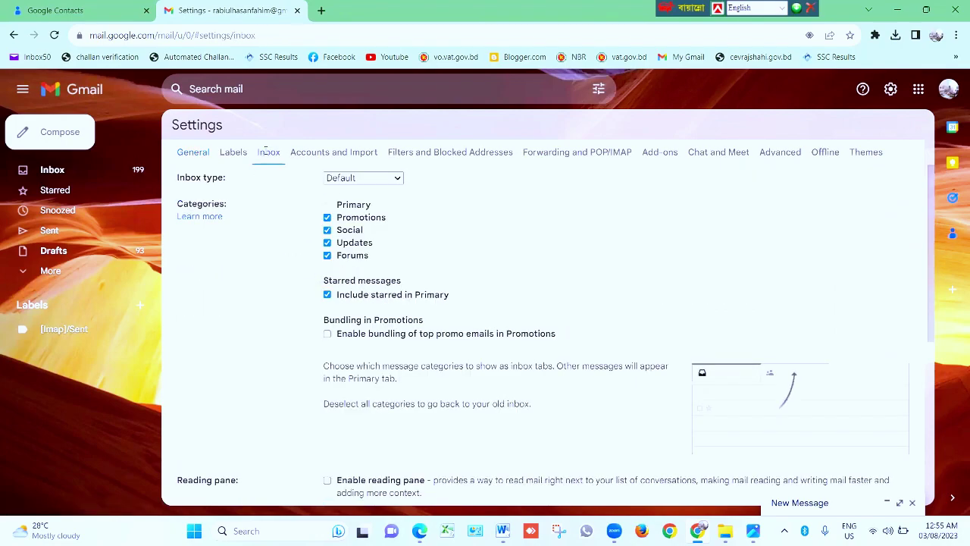
Untick the Promotions, Social, Updates and Forums categories and save the changes
left_click(327, 218)
left_click(327, 229)
left_click(327, 243)
left_click(327, 255)
scroll(374, 356, "down", 4)
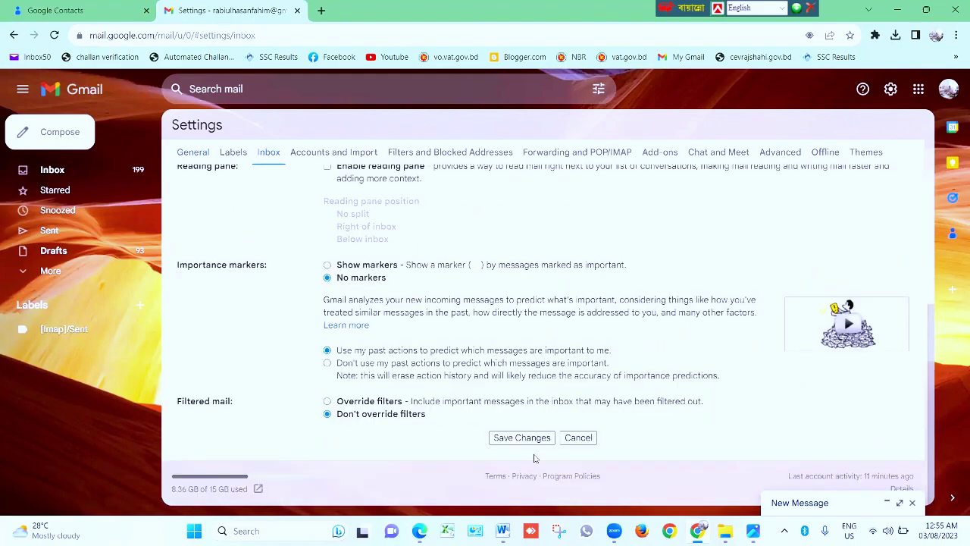
left_click(518, 440)
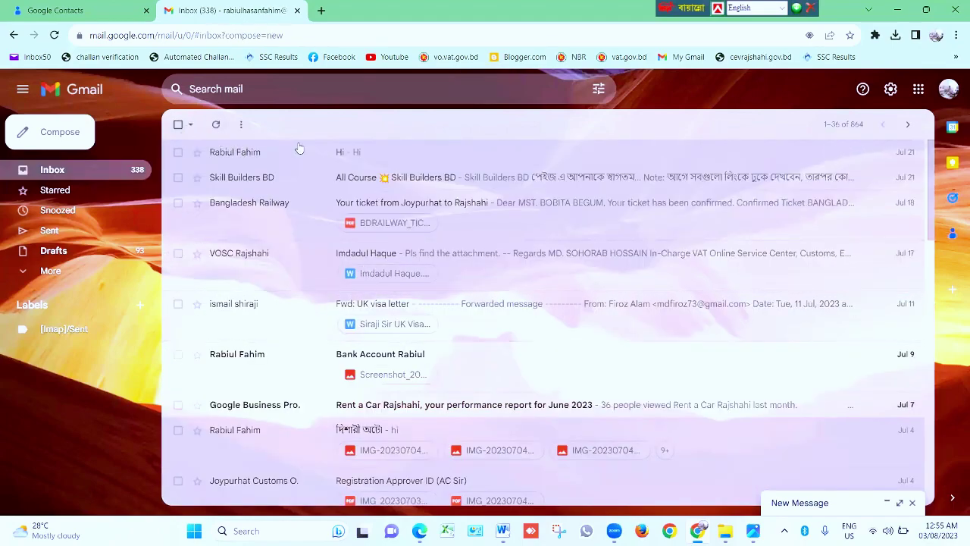
scroll(288, 253, "down", 2)
scroll(295, 257, "up", 2)
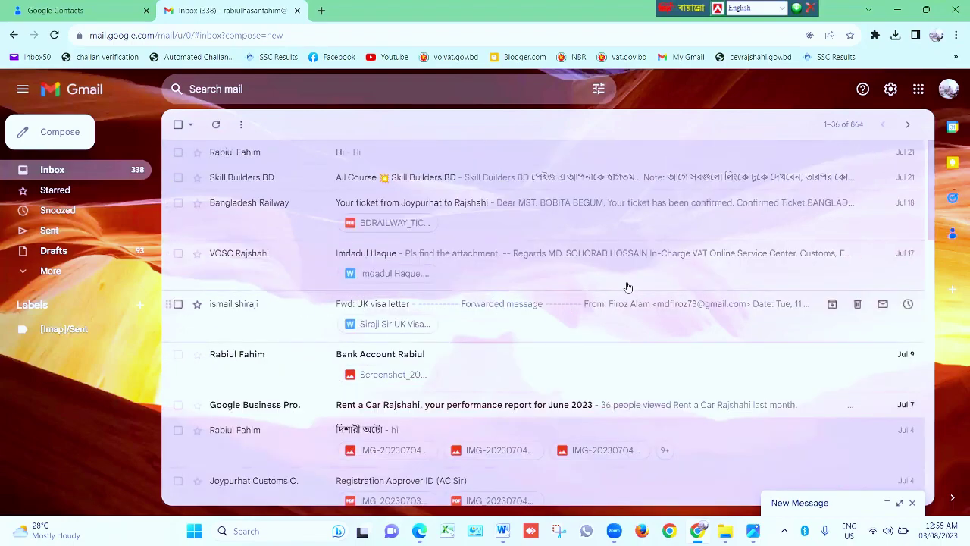
Return to the Inbox tab of Gmail's full settings
scroll(325, 318, "down", 3)
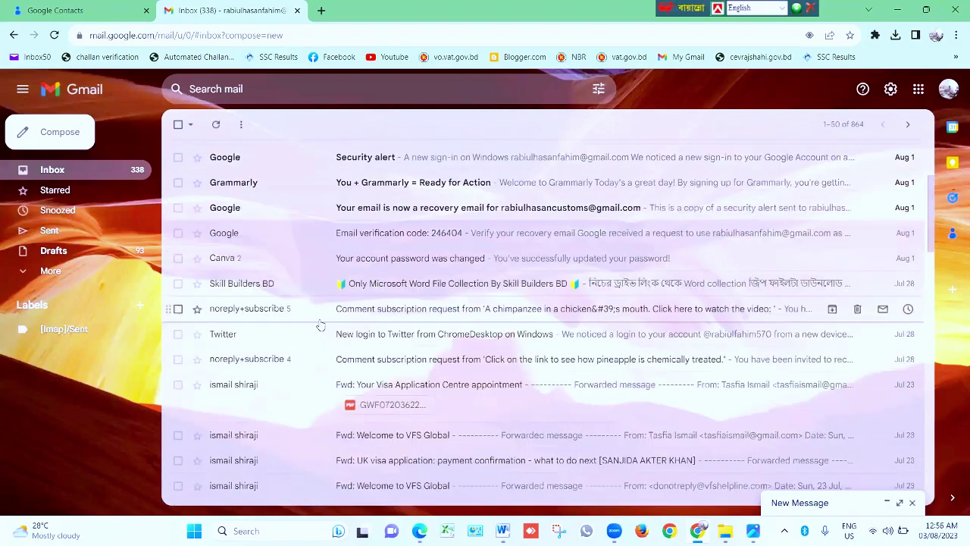
scroll(367, 294, "up", 3)
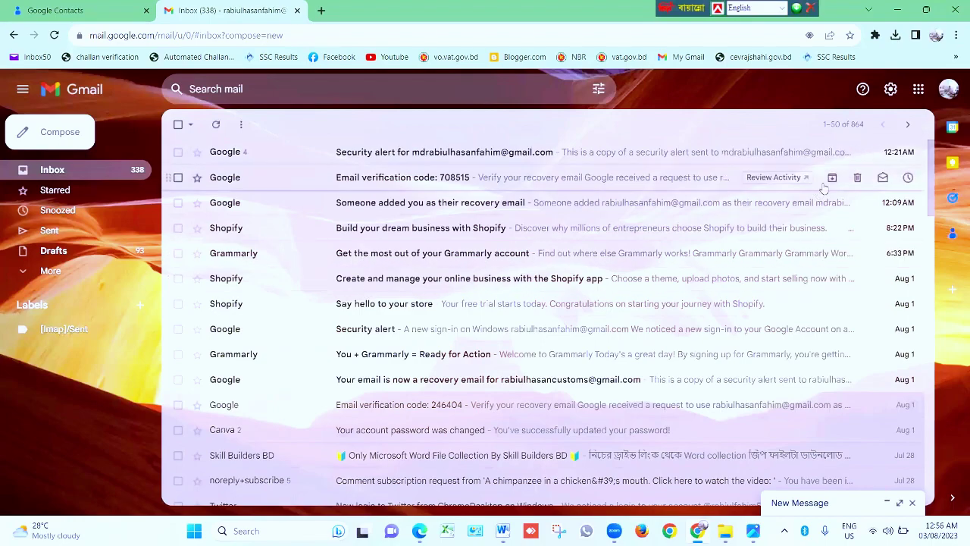
left_click(890, 88)
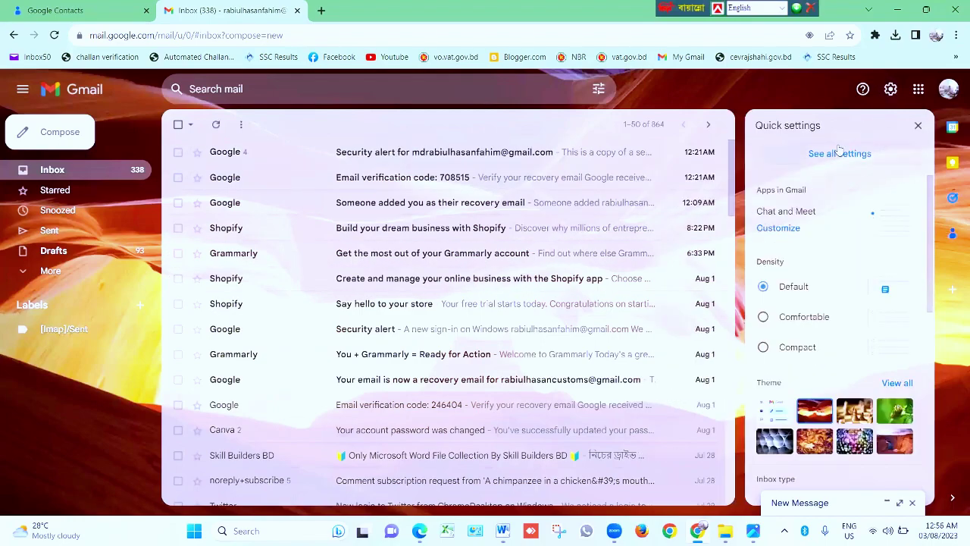
left_click(835, 154)
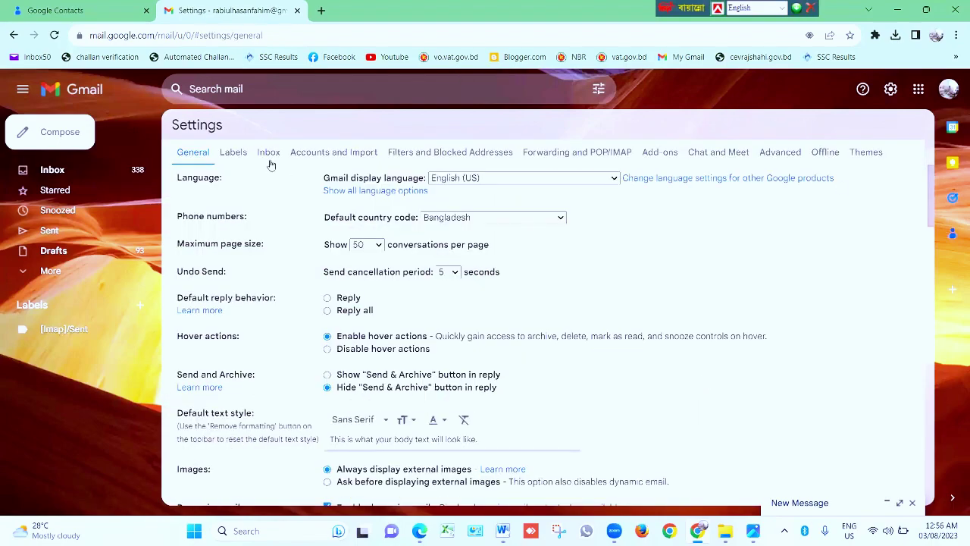
left_click(268, 152)
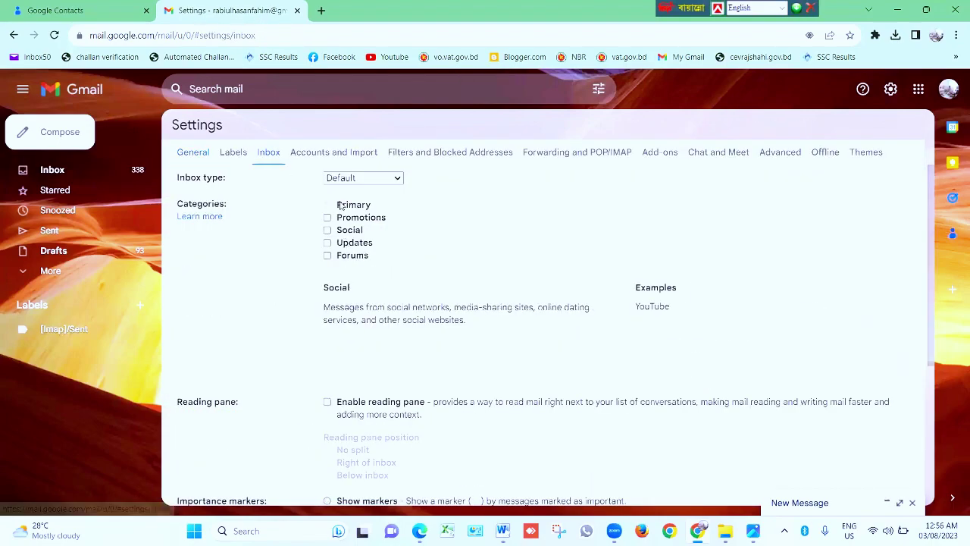
Tick Promotions, Social, Updates and Forums categories again and save
left_click(327, 218)
left_click(327, 230)
left_click(327, 242)
left_click(327, 256)
scroll(407, 298, "down", 5)
left_click(530, 438)
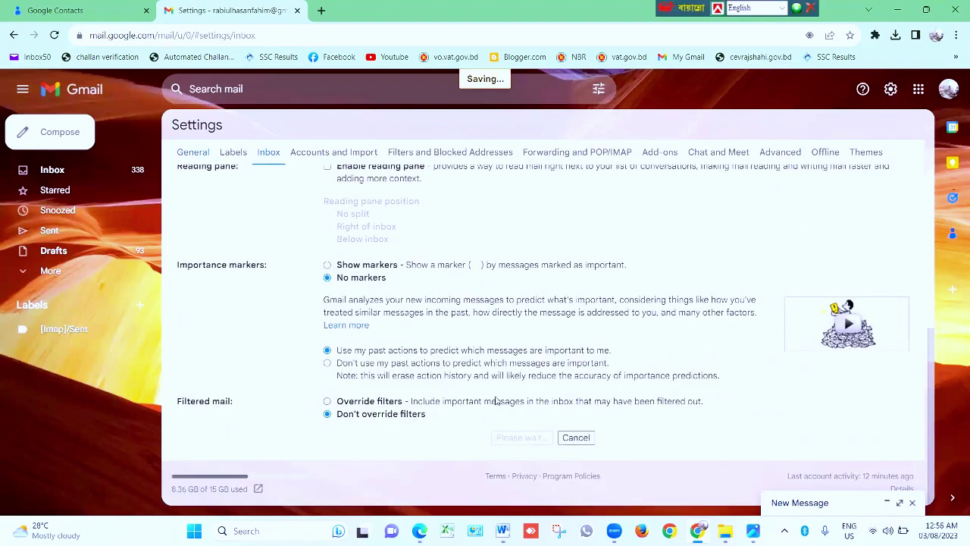
Check the Word outline's next item, deleting the account, then return to the Gmail inbox
left_click(502, 531)
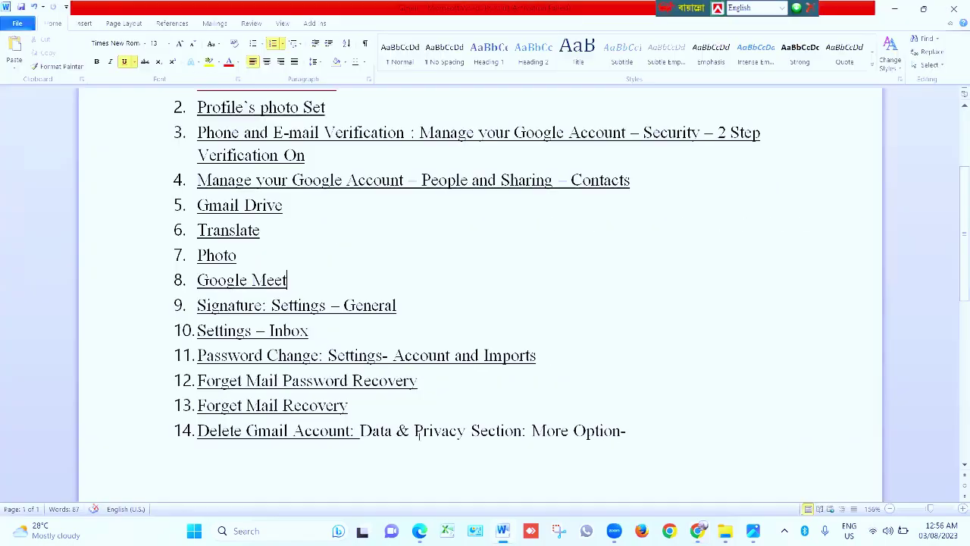
scroll(283, 342, "down", 1)
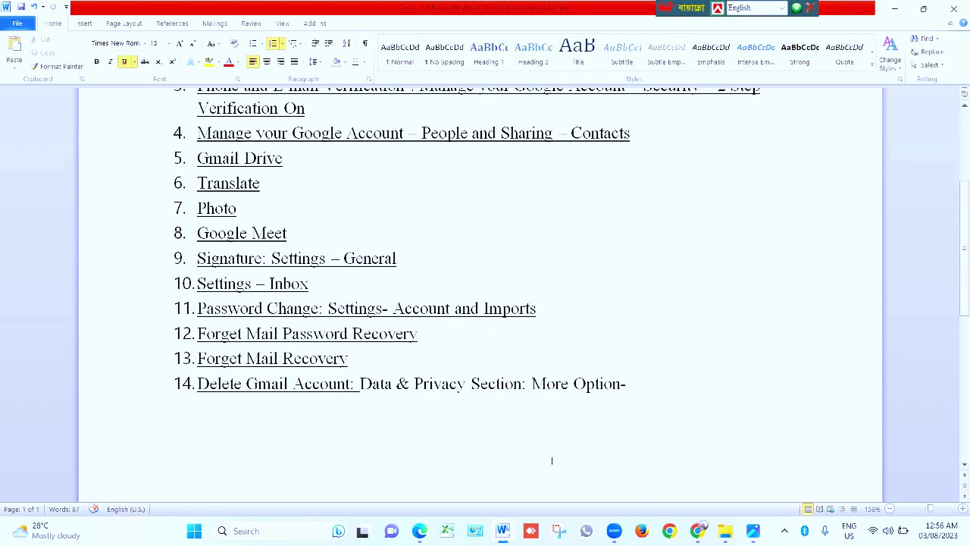
left_click(701, 528)
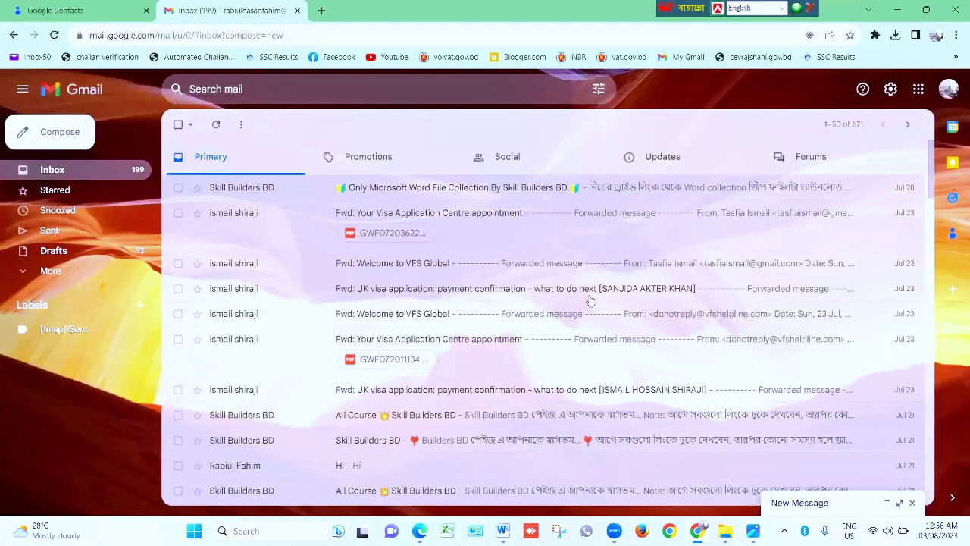
Open Gmail's full settings from the gear menu on the Accounts and Import tab
left_click(890, 89)
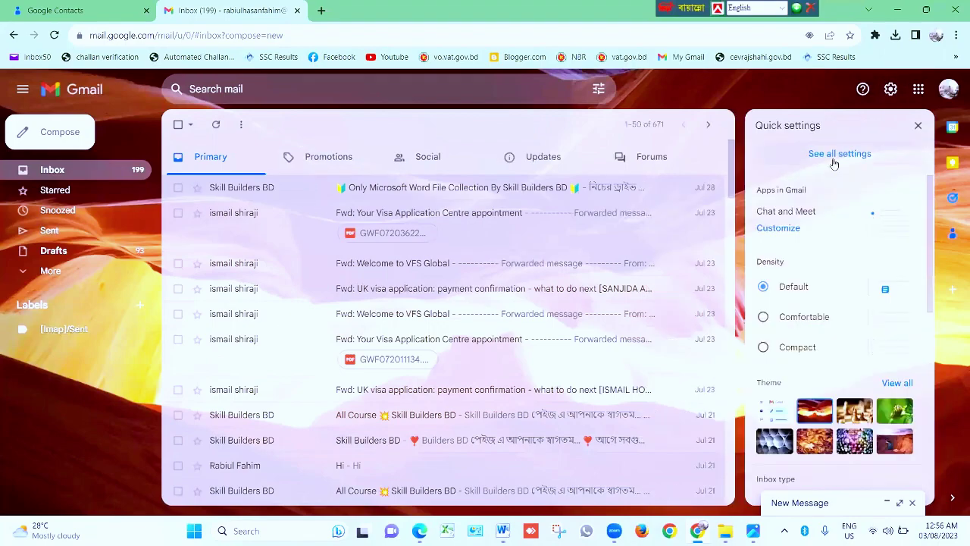
left_click(833, 159)
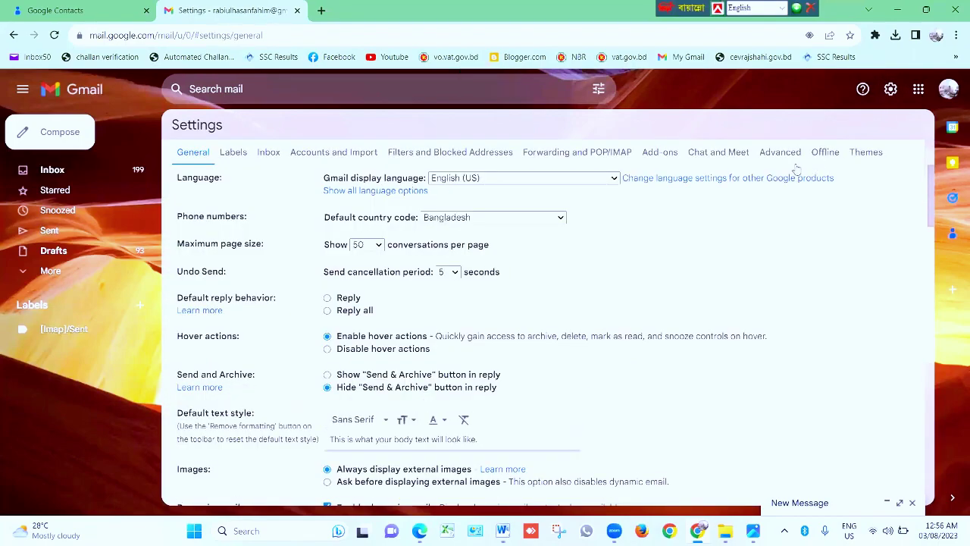
left_click(316, 155)
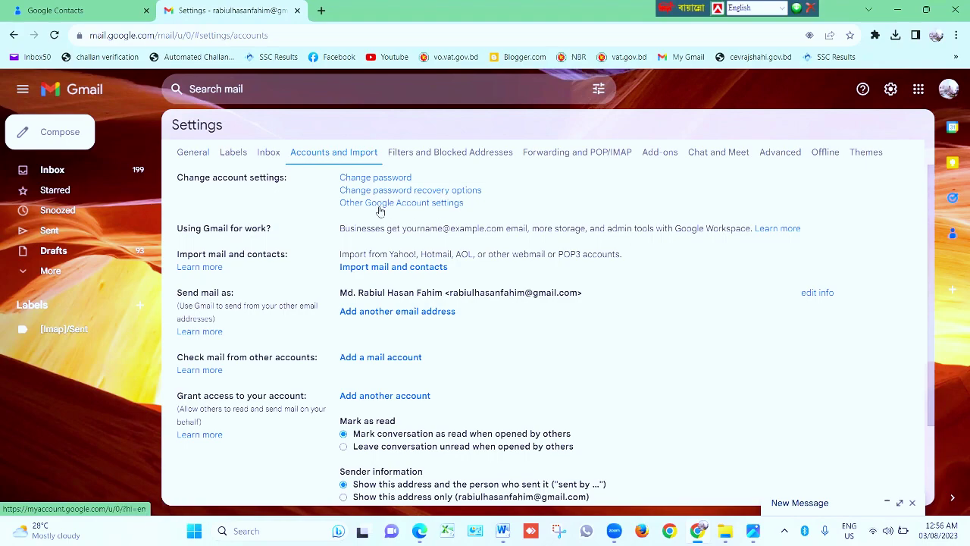
left_click(361, 179)
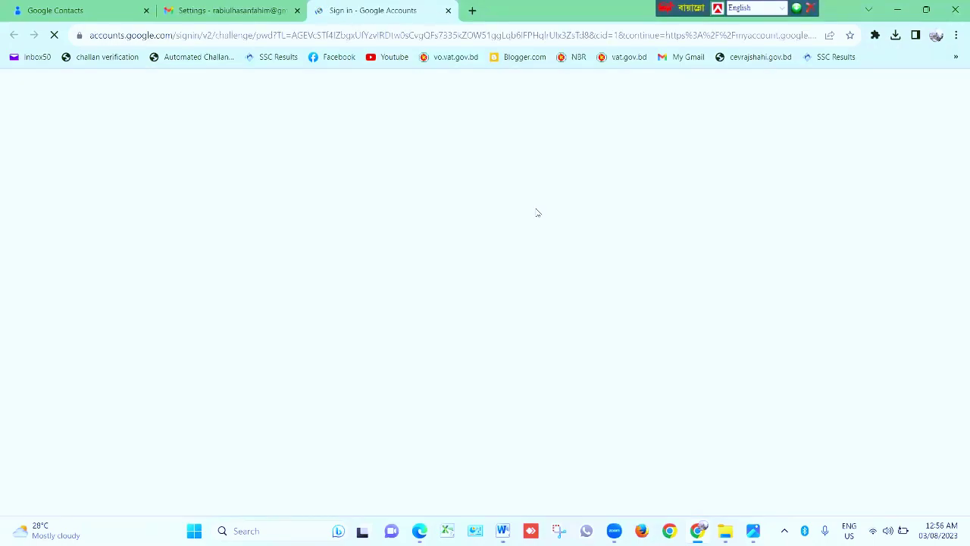
left_click(417, 296)
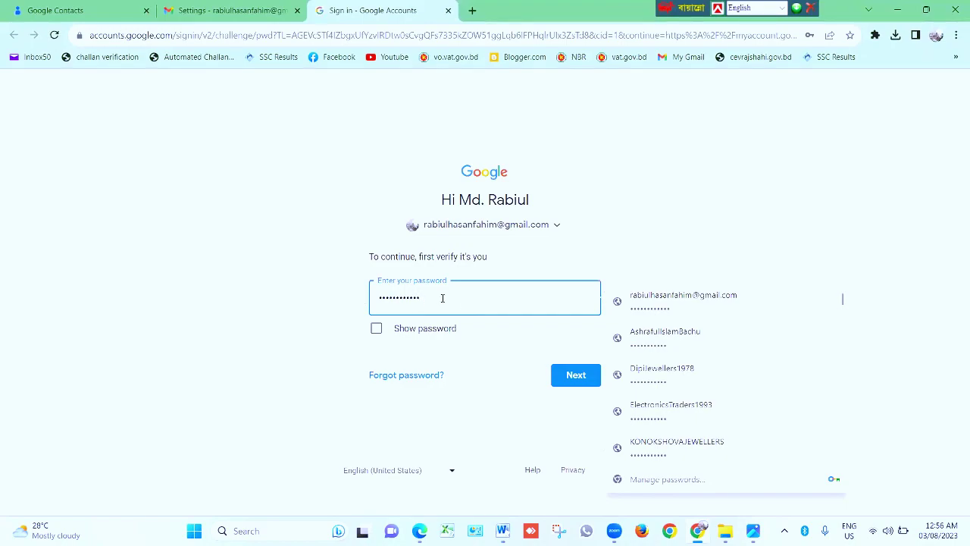
left_click(570, 376)
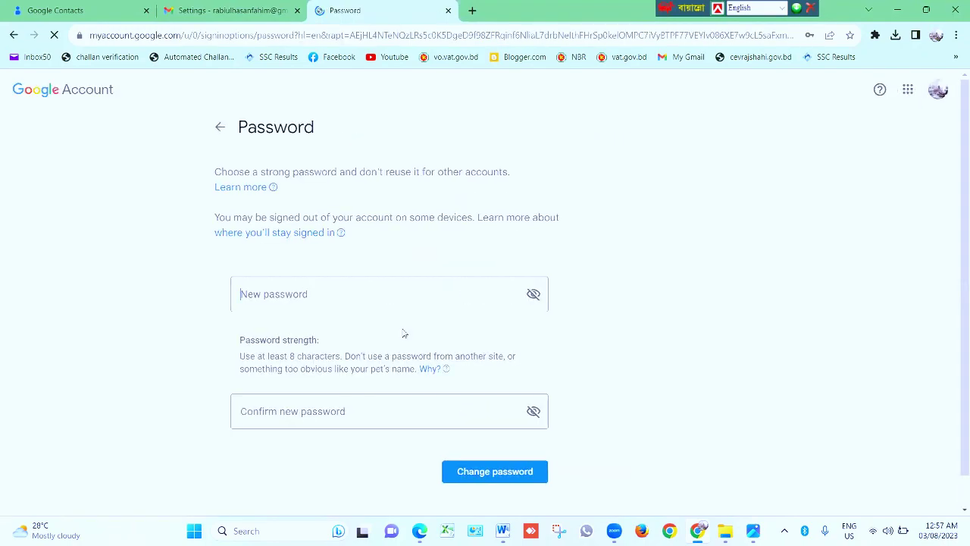
scroll(403, 333, "down", 1)
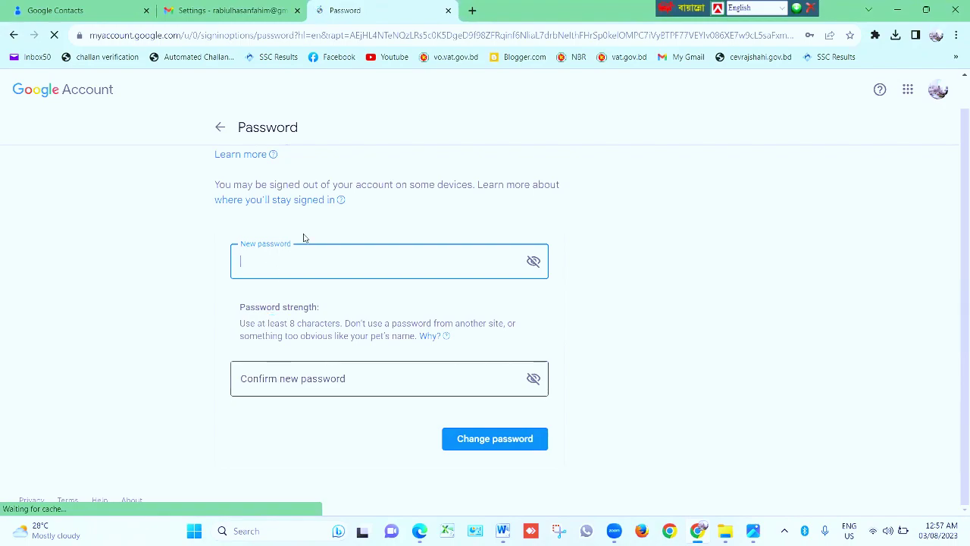
left_click(273, 264)
type("•••••••••")
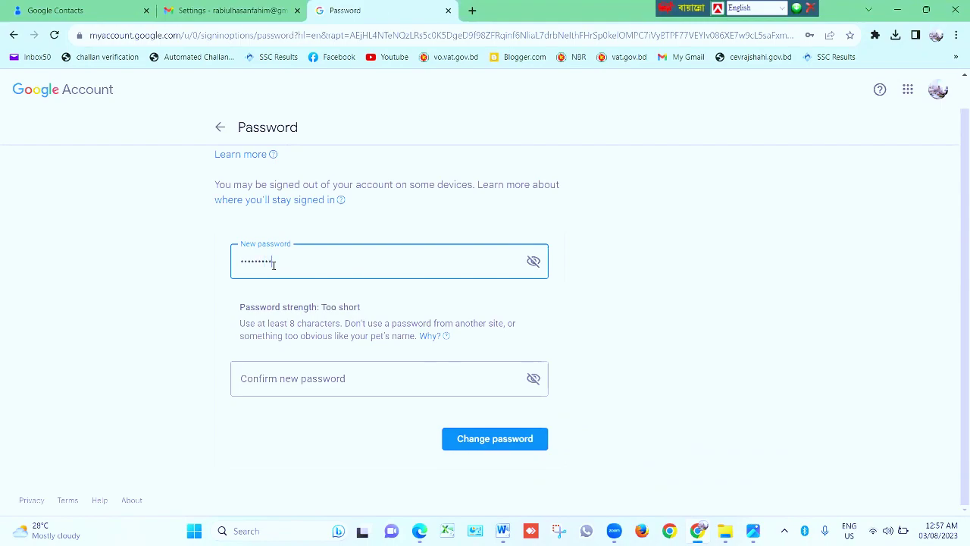
key("BackSpace")
key("BackSpace")
key("BackSpace")
key("BackSpace")
key("BackSpace")
key("BackSpace")
key("BackSpace")
key("BackSpace")
key("BackSpace")
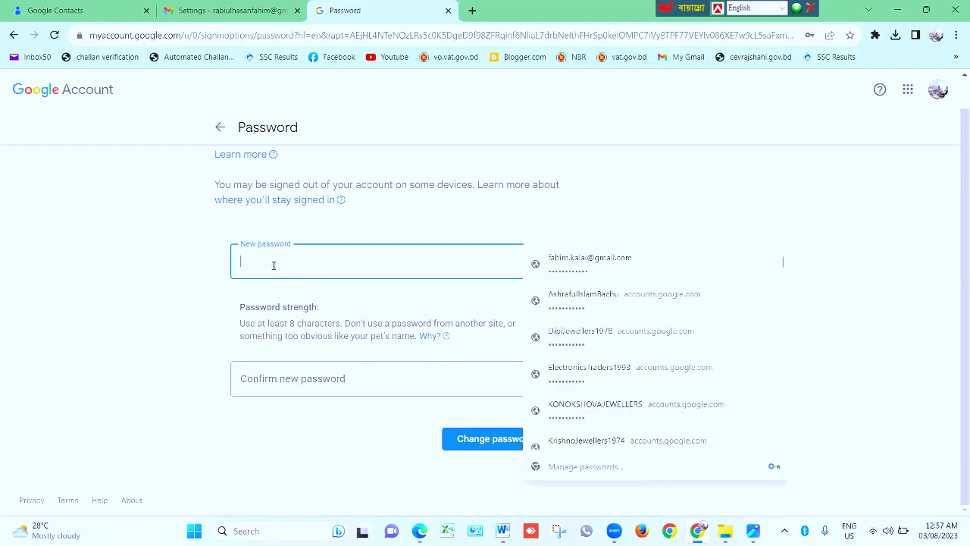
left_click(352, 445)
left_click(319, 401)
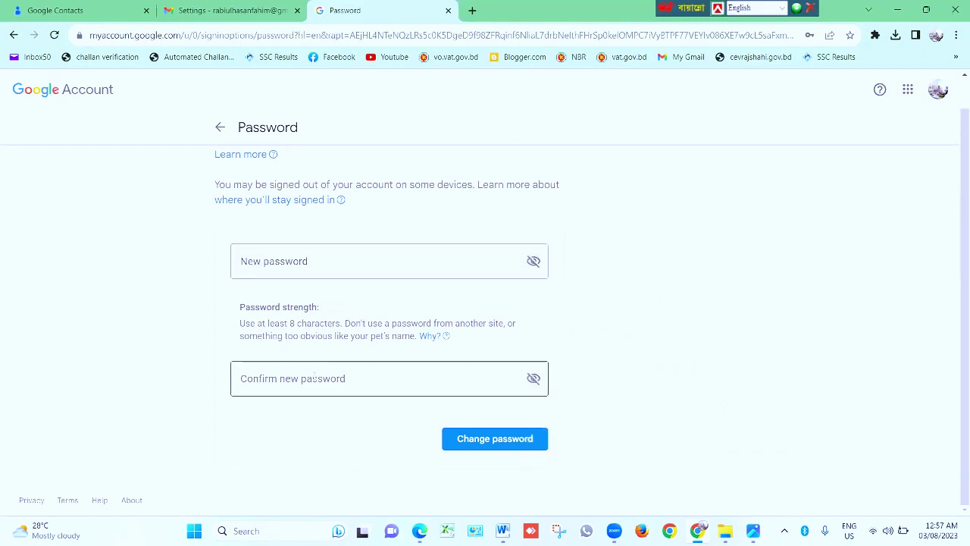
left_click(298, 266)
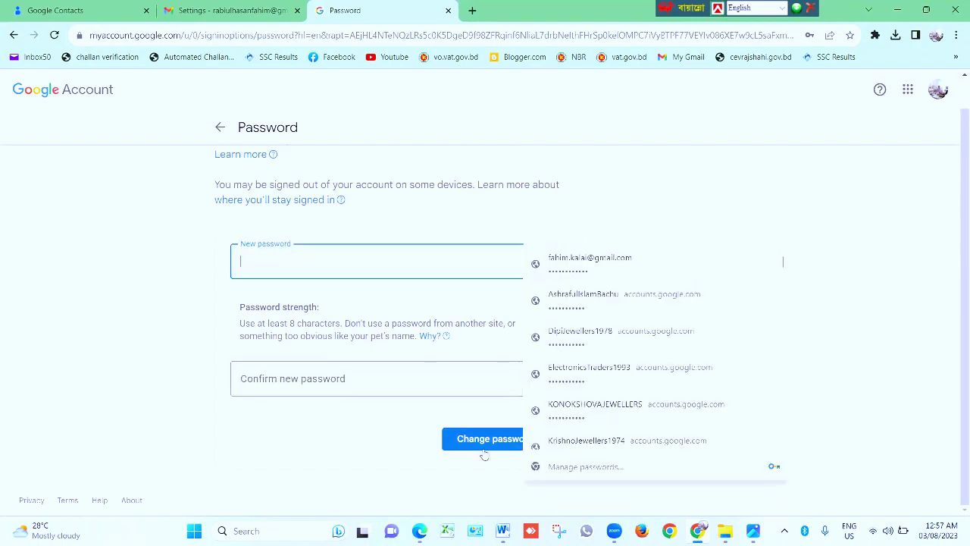
left_click(362, 430)
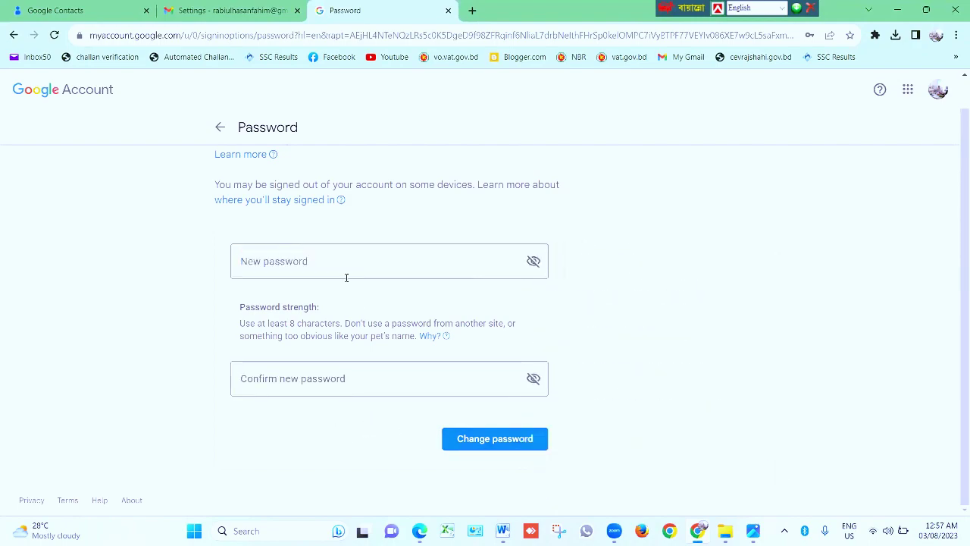
left_click(219, 130)
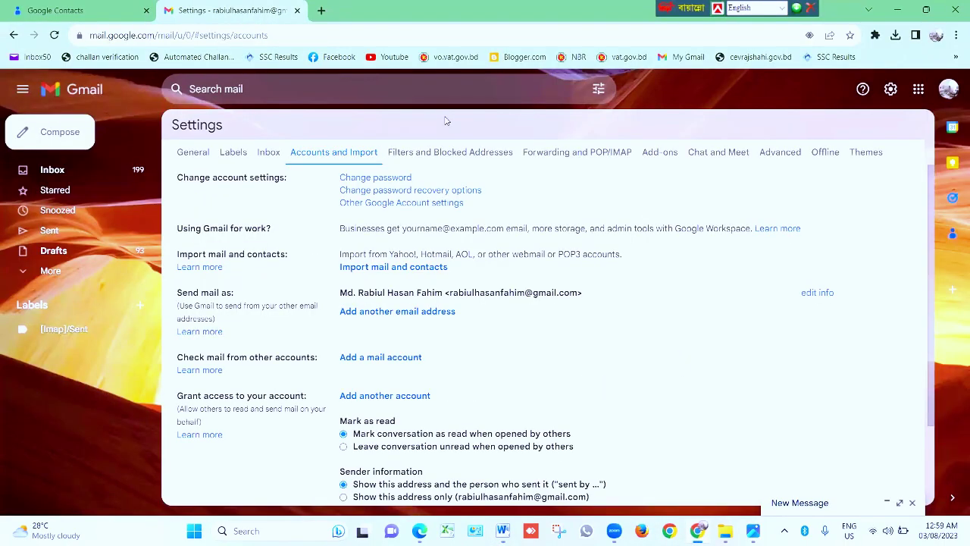
Choose to sign in with another account and paste the account's e-mail into the Email field
left_click(947, 89)
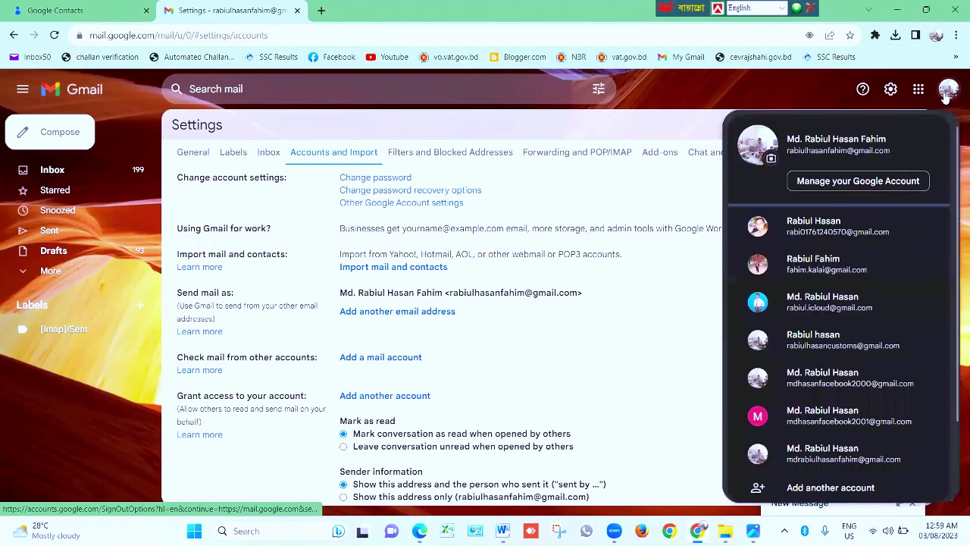
scroll(796, 379, "down", 2)
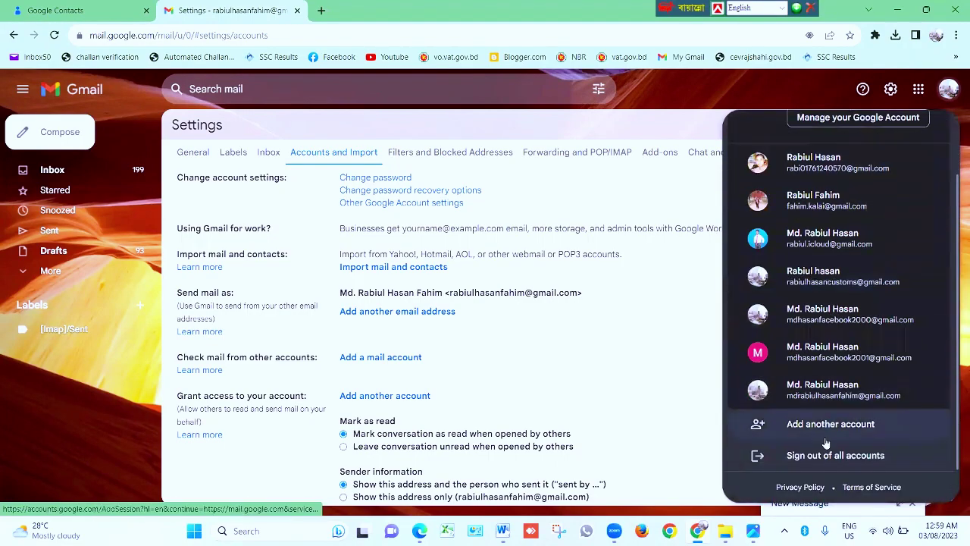
left_click(822, 426)
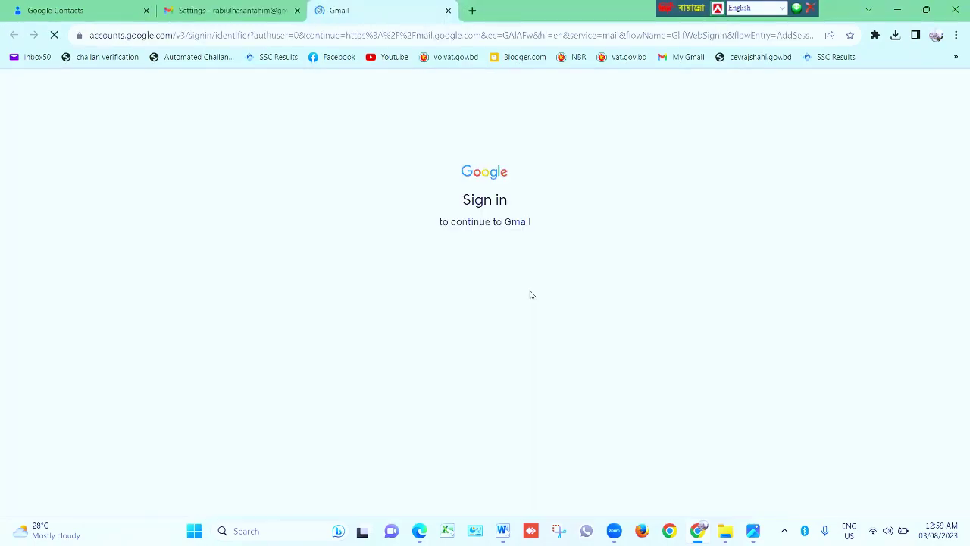
left_click(403, 270)
key("ctrl+v")
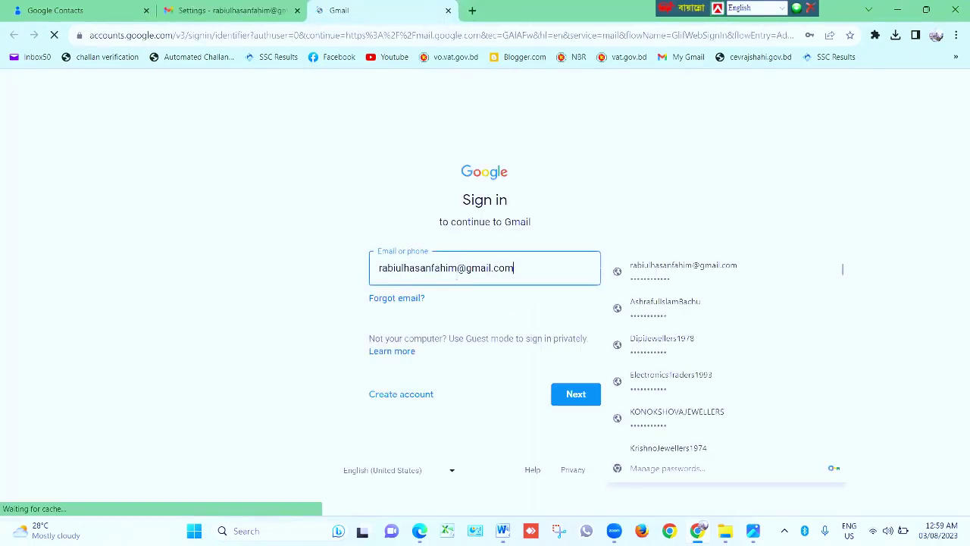
left_click_drag(531, 271, 375, 272)
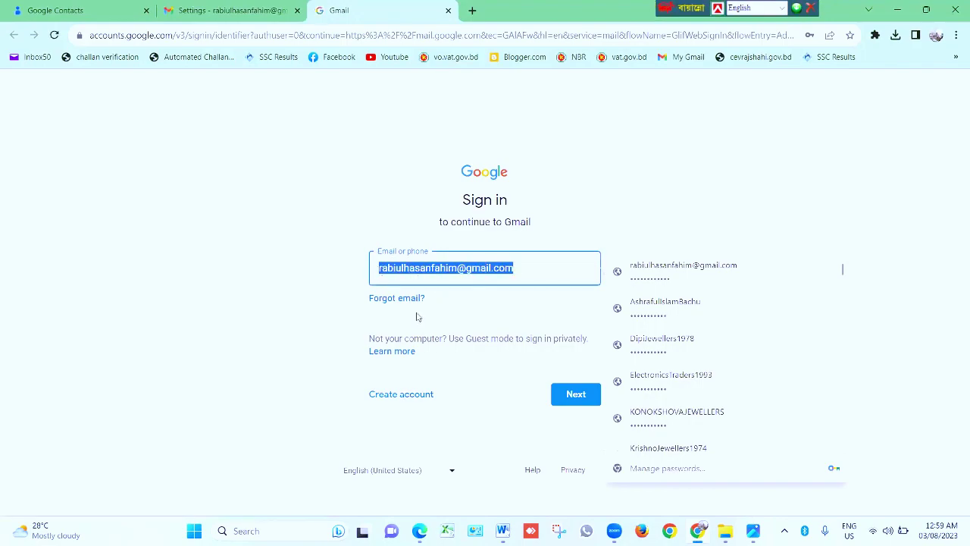
left_click(520, 271)
Start Forgot email? recovery and submit the recovery e-mail address
left_click(399, 300)
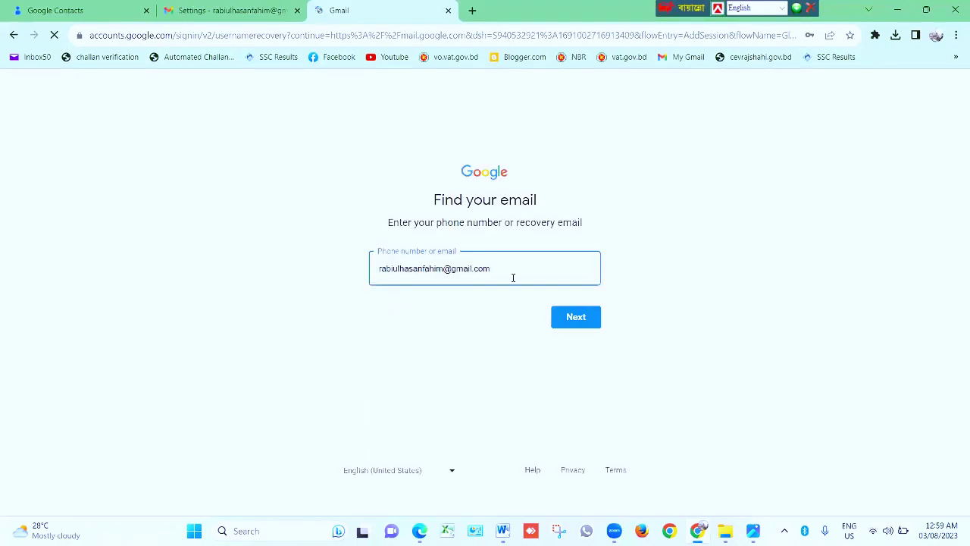
left_click(547, 269)
left_click_drag(527, 267, 379, 271)
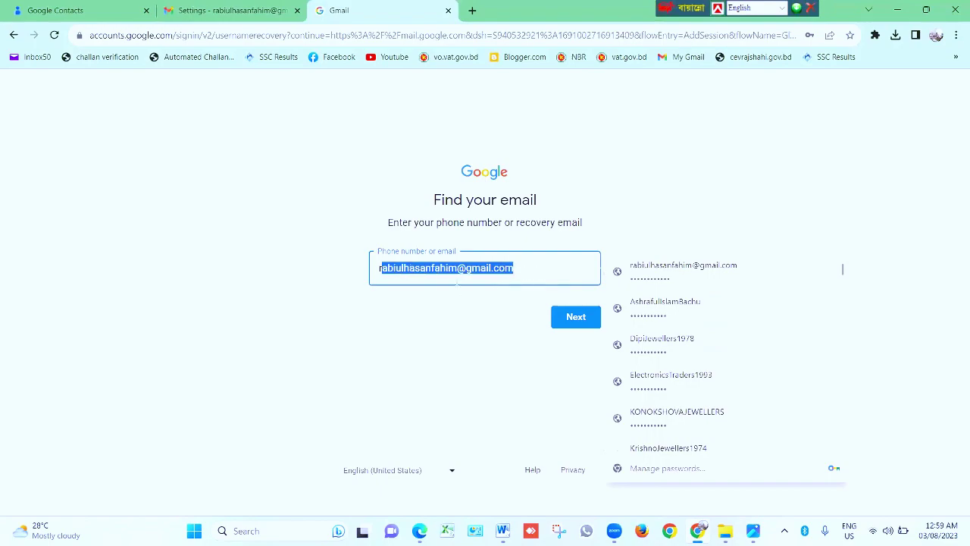
left_click(577, 320)
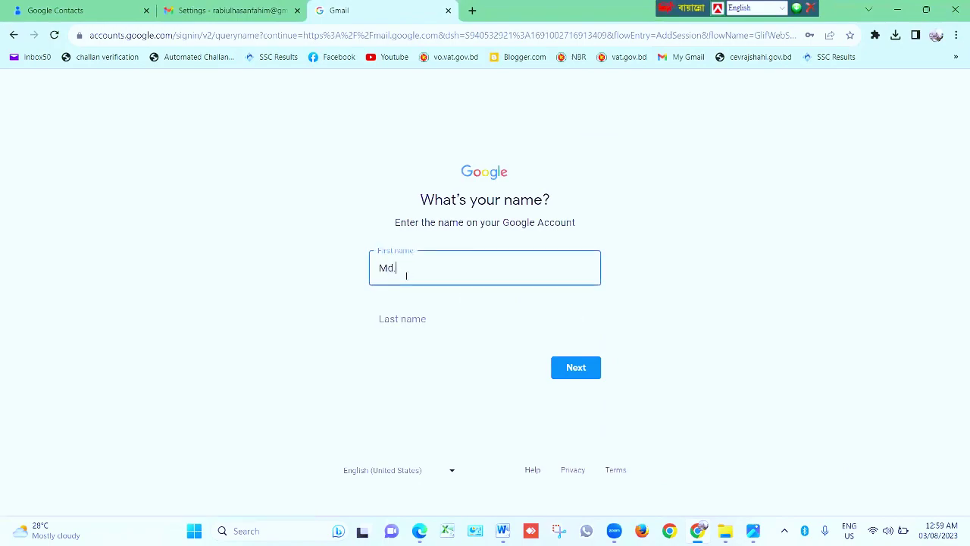
Enter the account holder's first and last name, send the verification code, and check Gmail for it
left_click(416, 315)
left_click(573, 368)
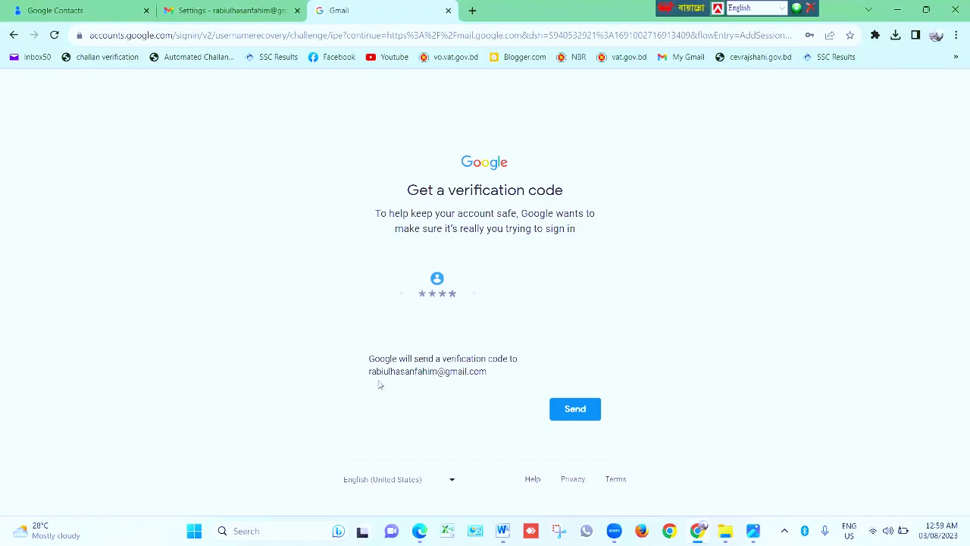
left_click_drag(491, 377, 370, 374)
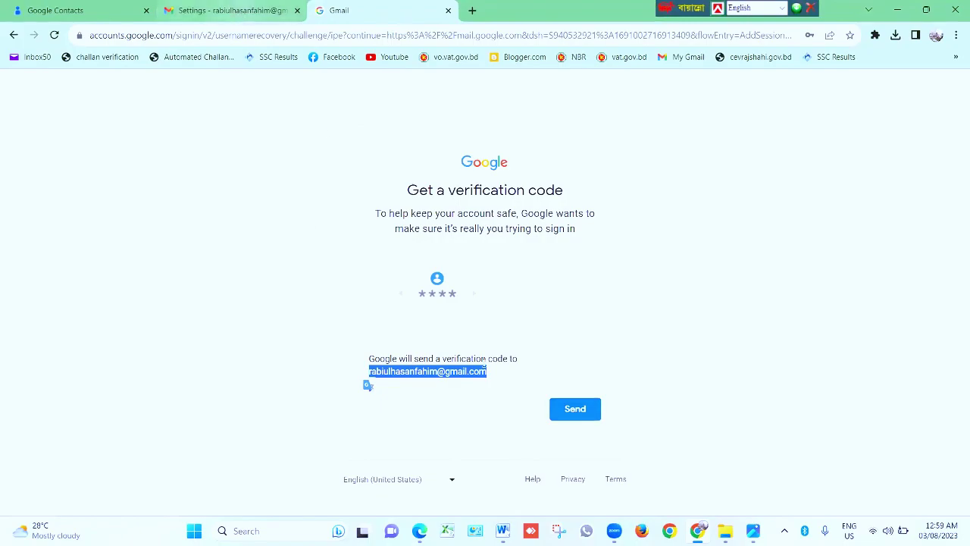
left_click(575, 409)
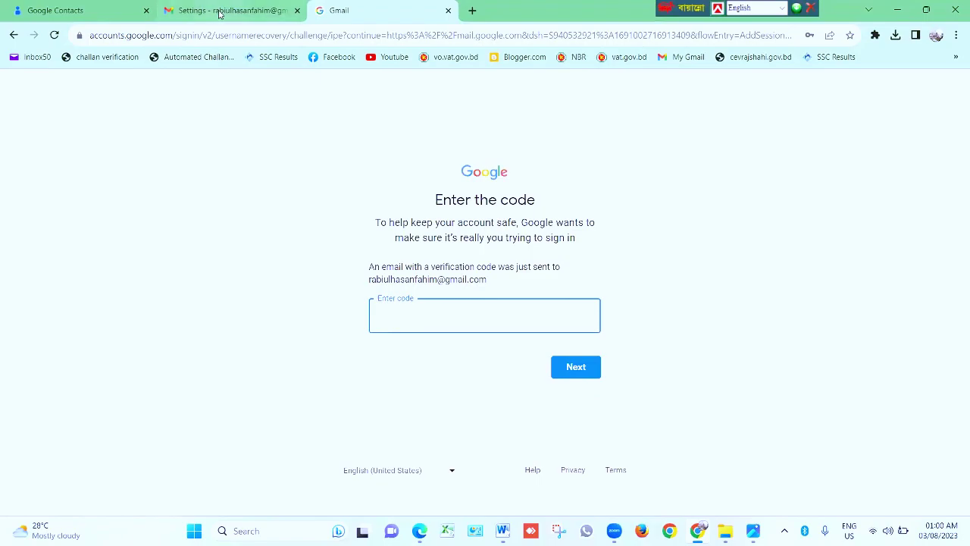
left_click(227, 11)
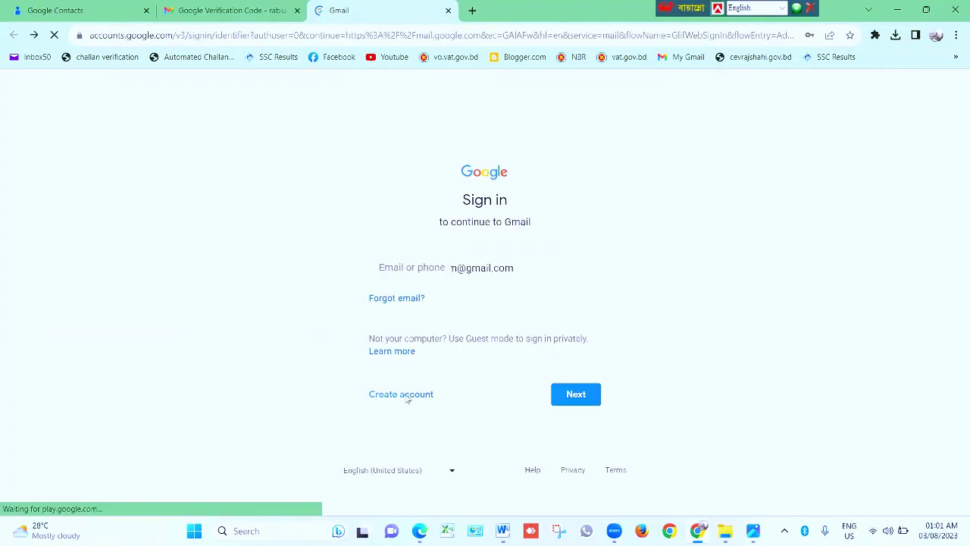
Restart Forgot email? recovery with the recovery phone number and the account holder's name
left_click(396, 299)
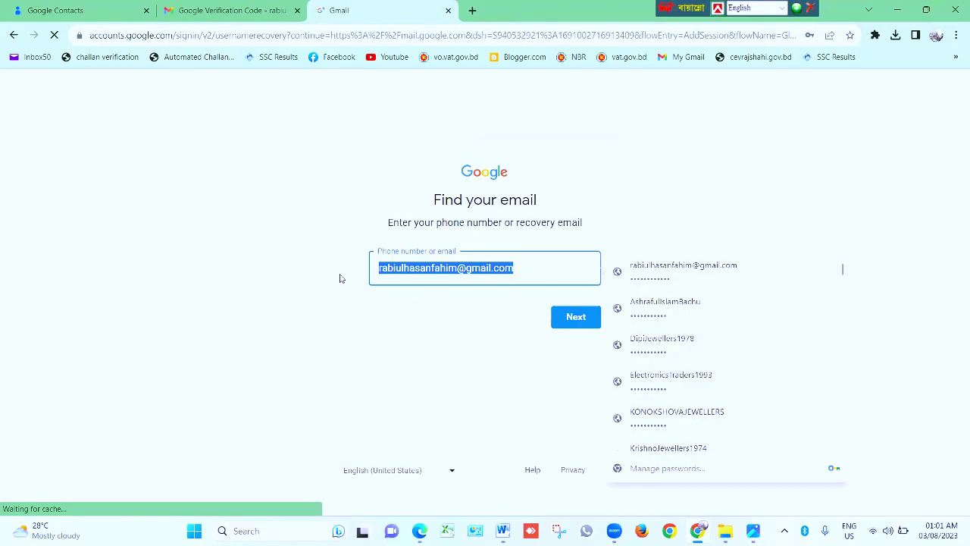
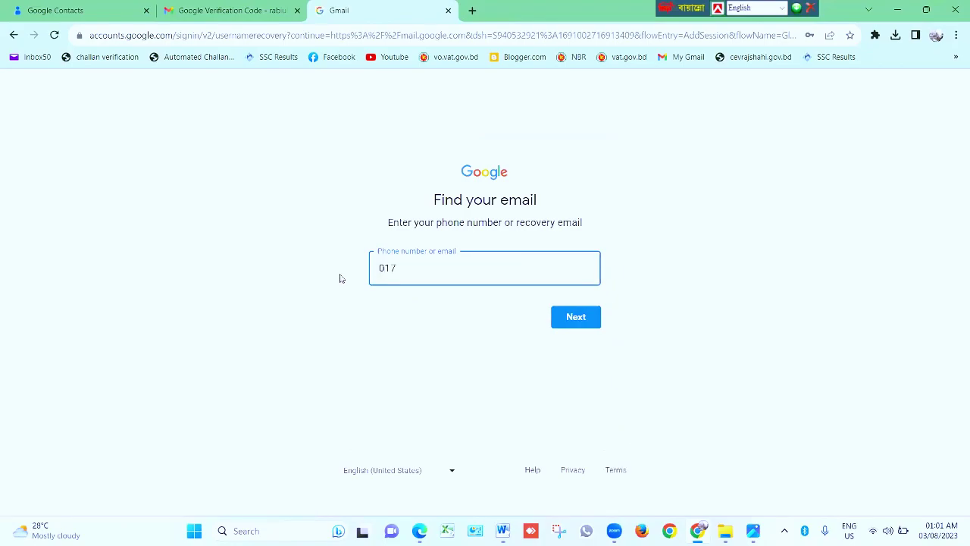
left_click(578, 321)
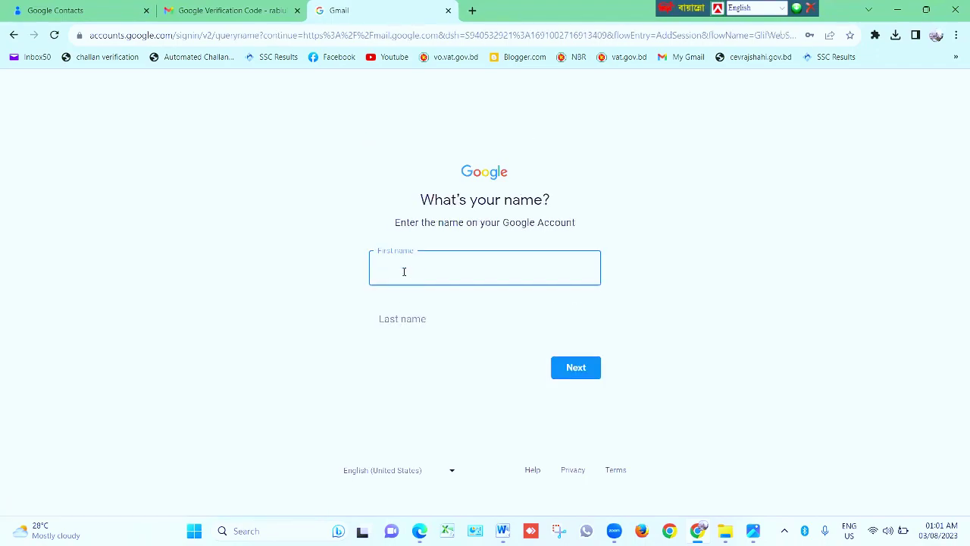
left_click(408, 320)
left_click(579, 369)
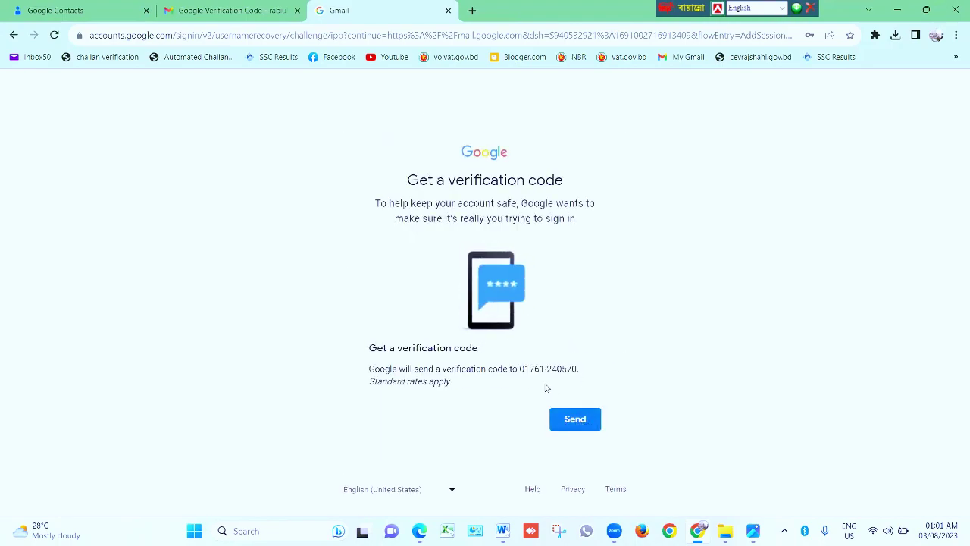
Send the code to the phone, enter the texted code, and review the linked accounts list
left_click(573, 425)
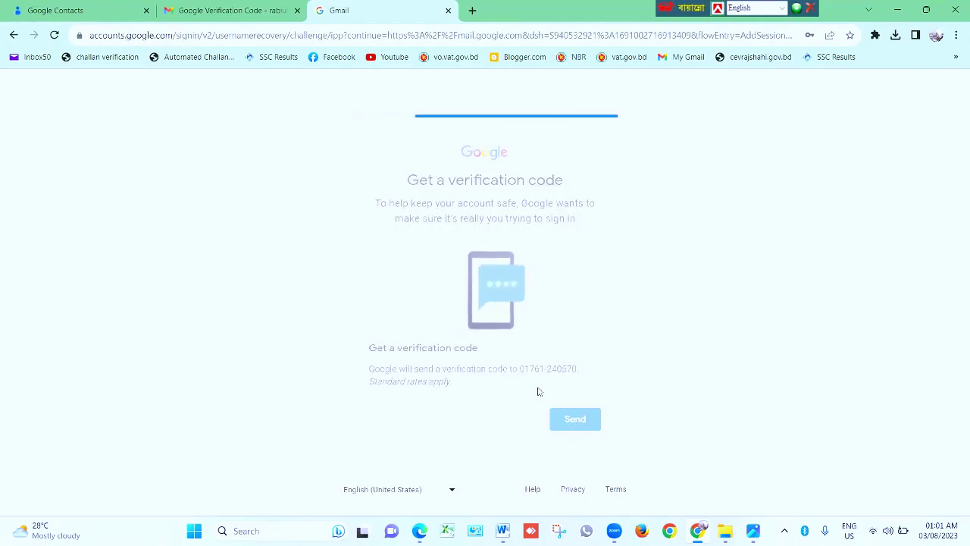
left_click(418, 312)
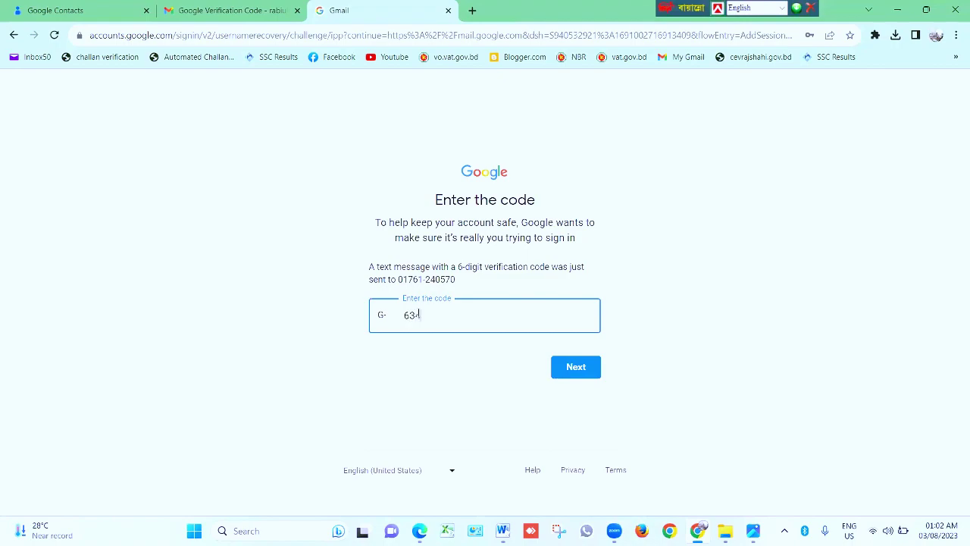
left_click(576, 368)
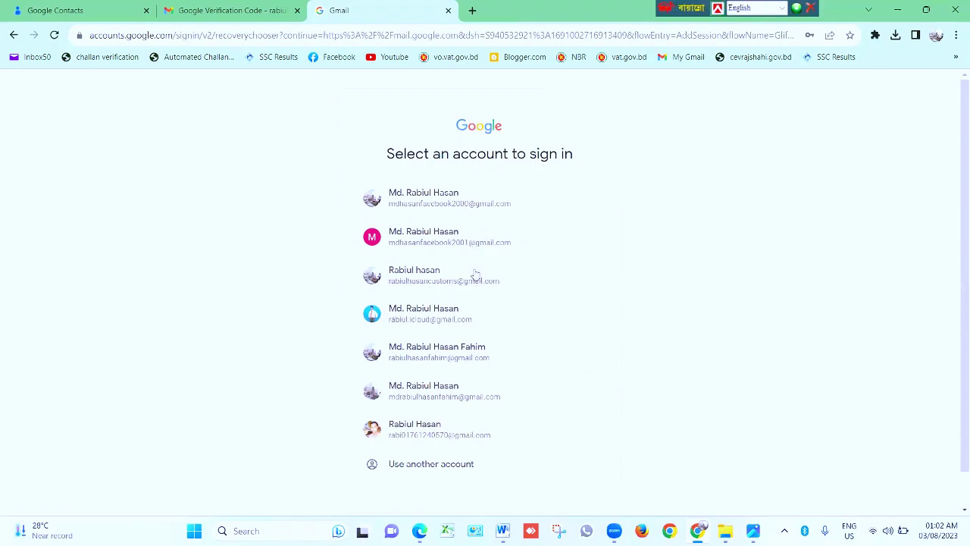
scroll(481, 311, "down", 1)
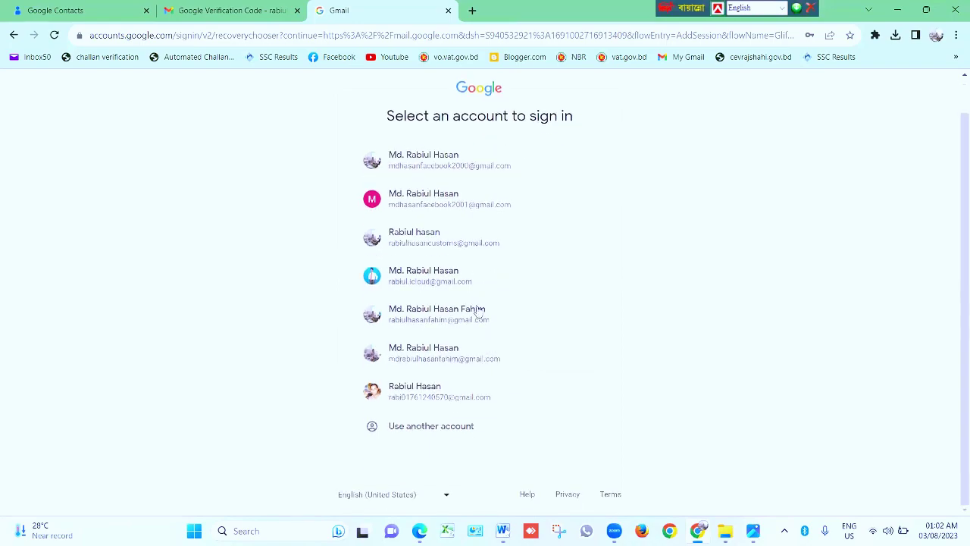
scroll(454, 272, "up", 1)
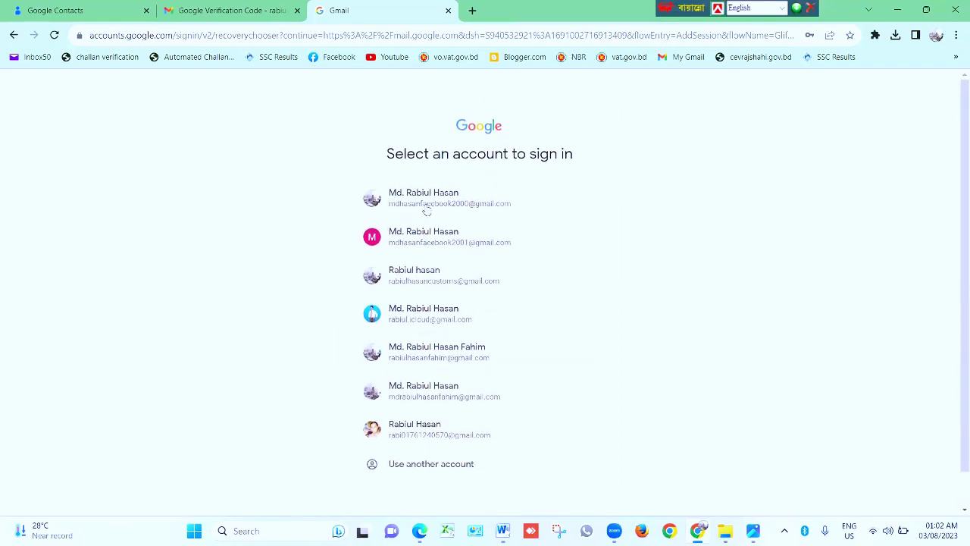
scroll(421, 303, "down", 1)
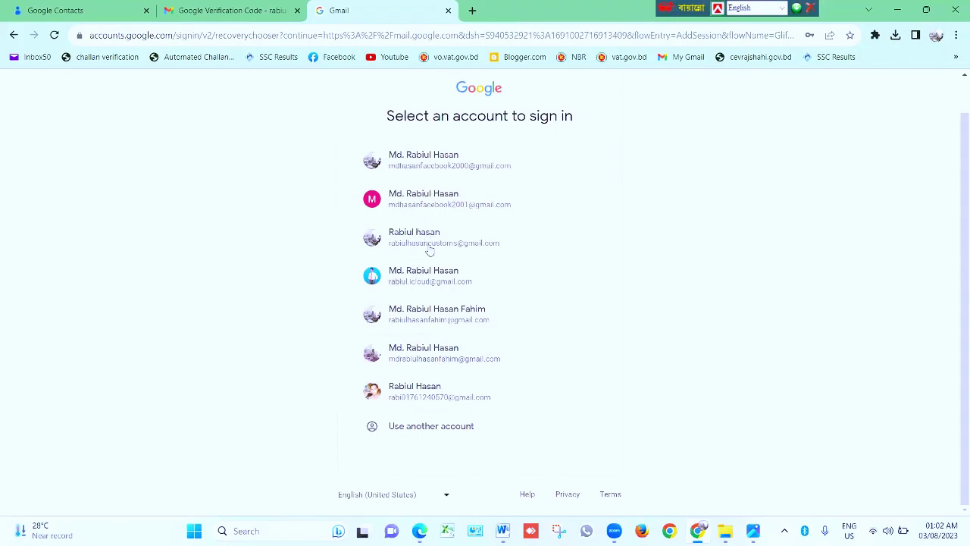
scroll(443, 318, "up", 1)
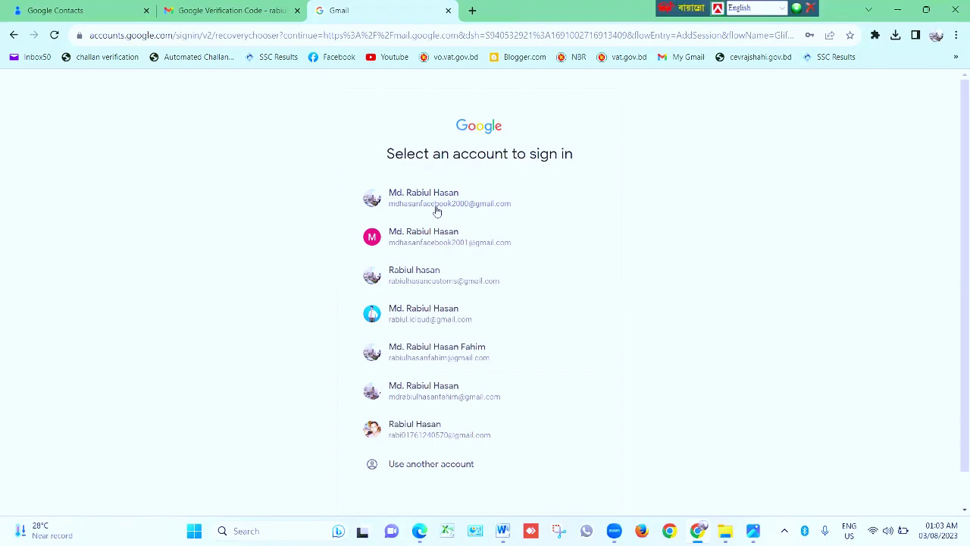
Close the sign-in tab and scroll the Word outline before returning to Gmail
left_click(447, 10)
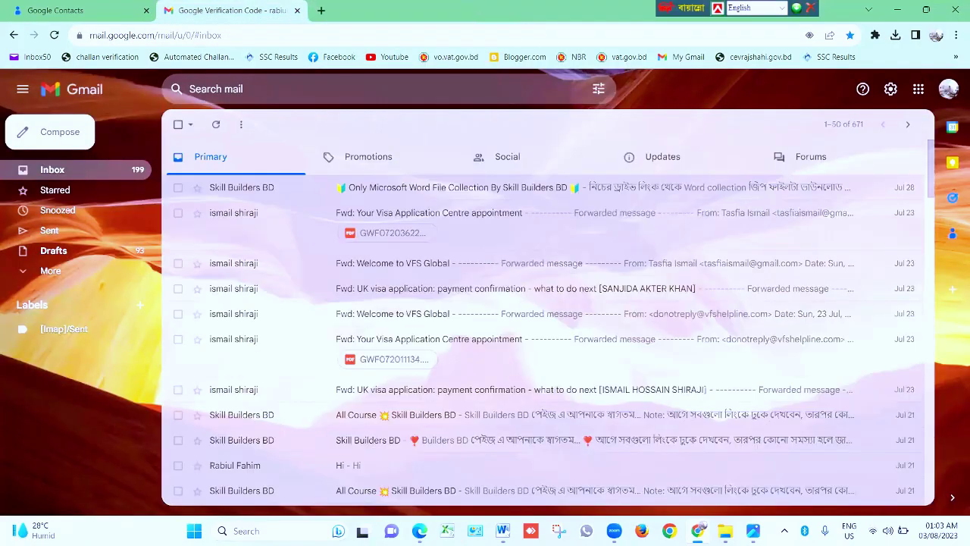
left_click(698, 529)
scroll(312, 381, "down", 1)
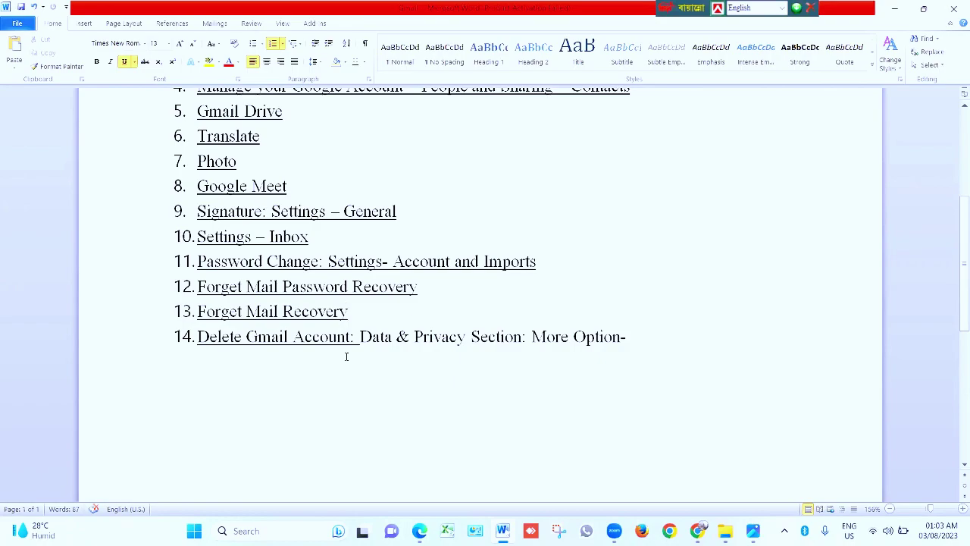
left_click(697, 531)
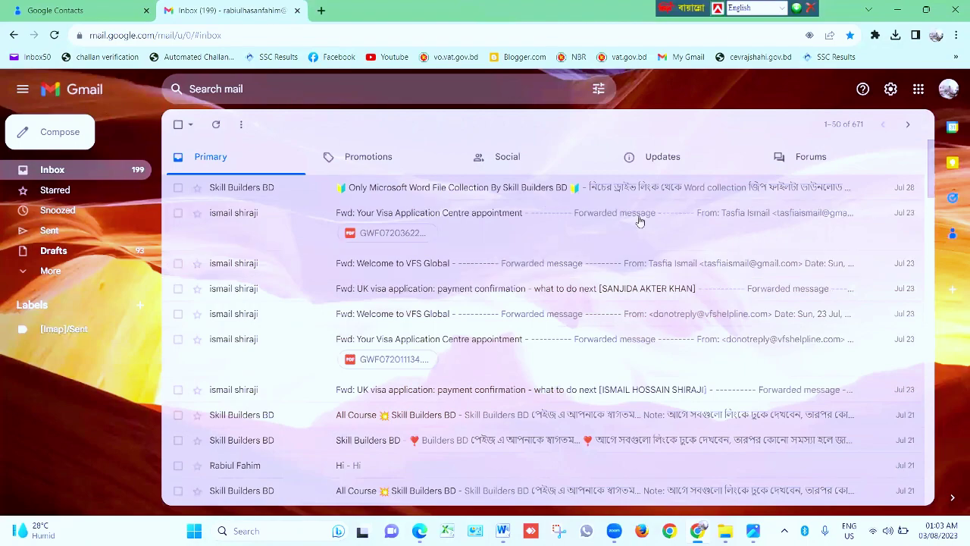
Open and close the second inbox's account panel, then minimize Chrome to show Word
left_click(947, 91)
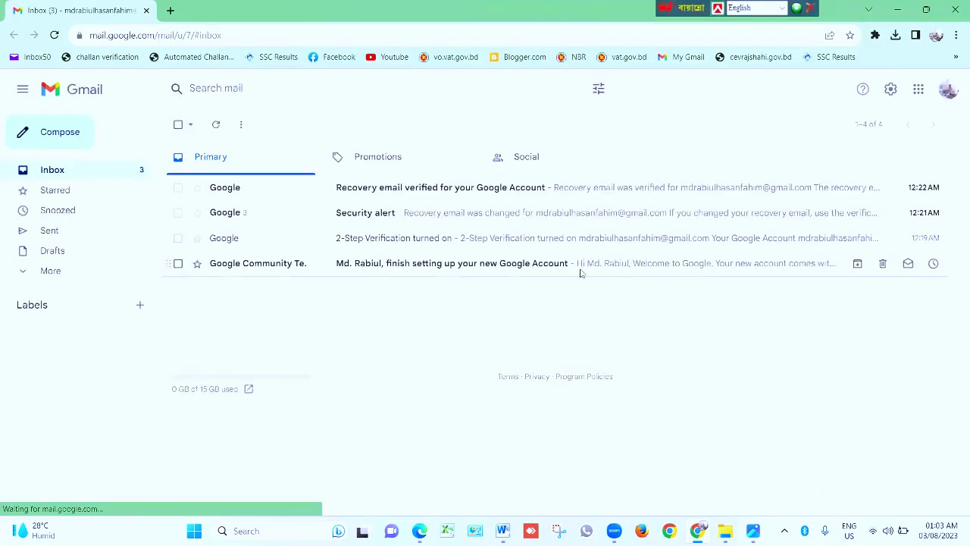
left_click(947, 93)
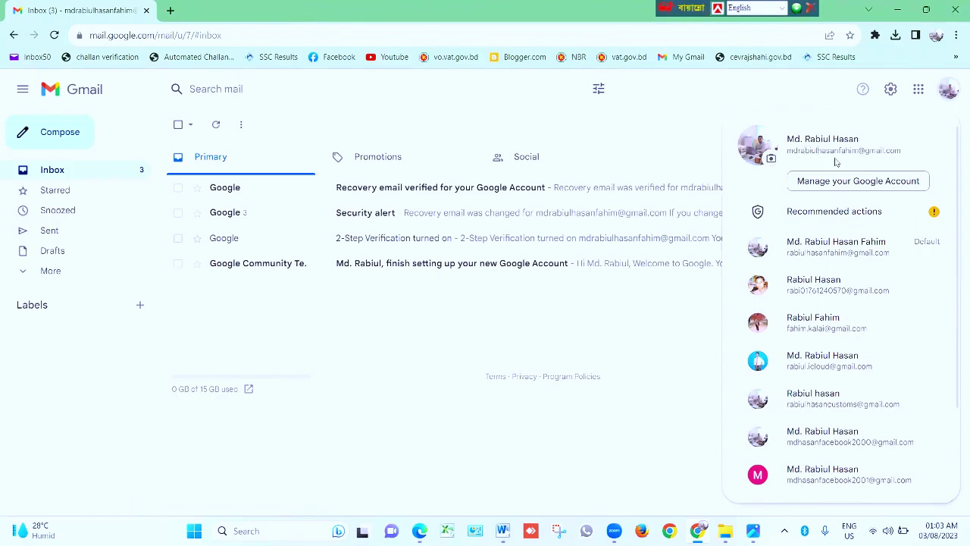
left_click(605, 317)
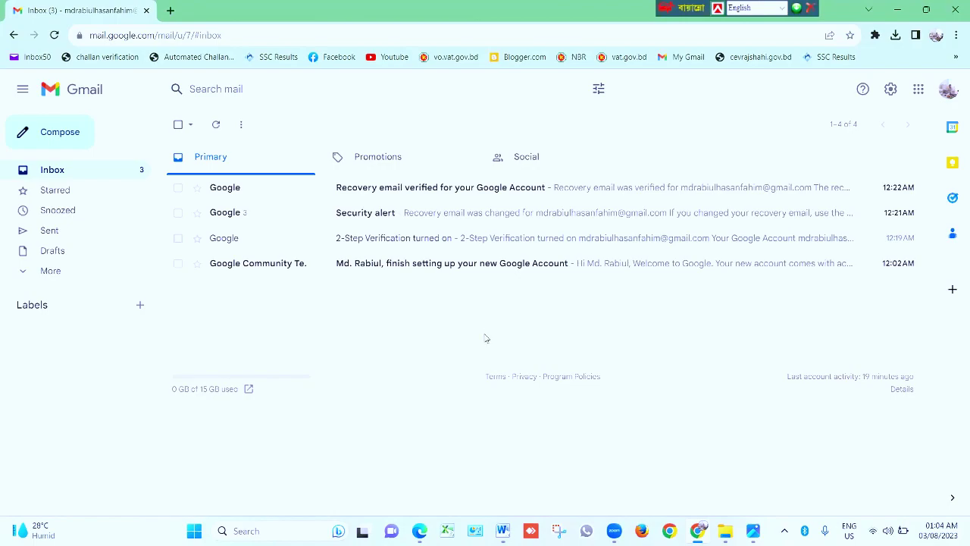
left_click(697, 531)
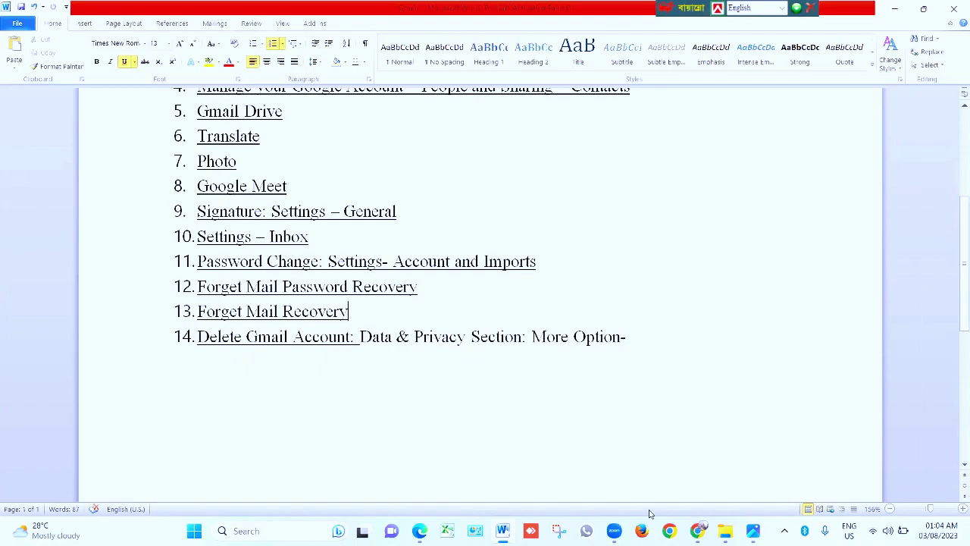
Restore Gmail, open See all settings, collapse the sidebar to icons, and scroll the General tab
left_click(697, 531)
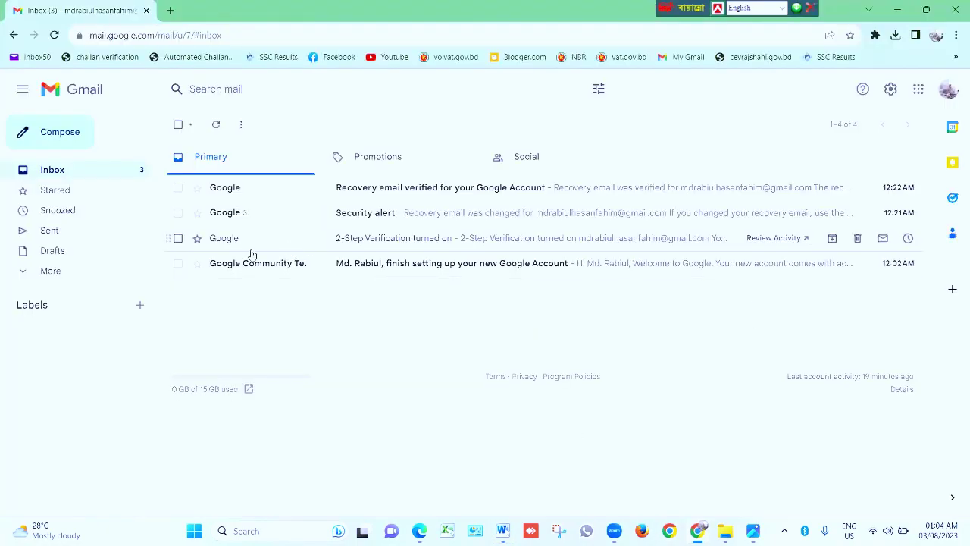
right_click(896, 89)
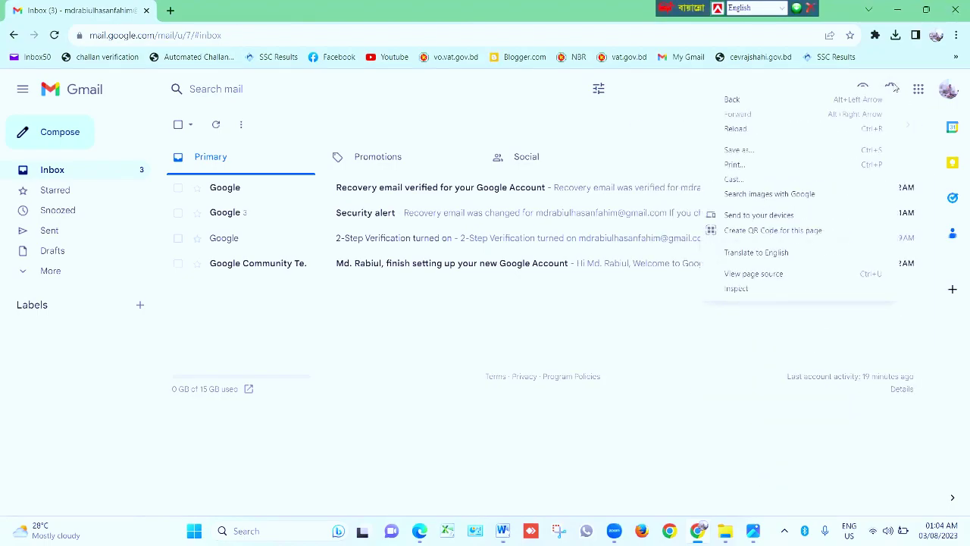
left_click(896, 89)
left_click(895, 89)
left_click(831, 155)
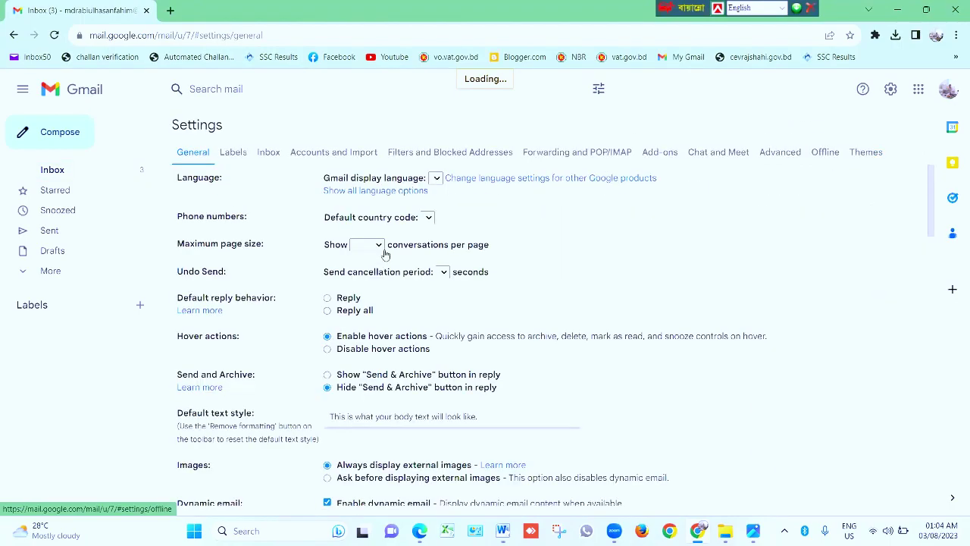
left_click(22, 97)
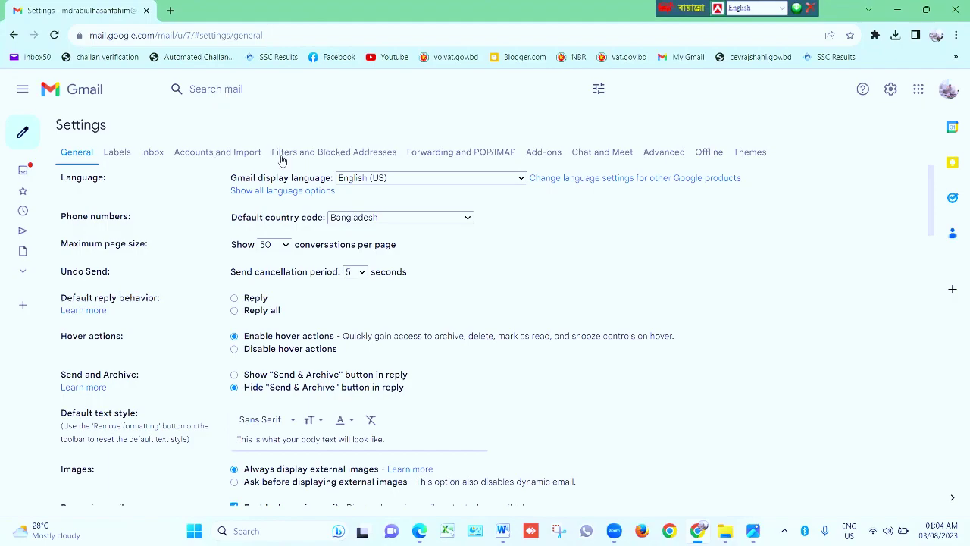
scroll(151, 270, "down", 10)
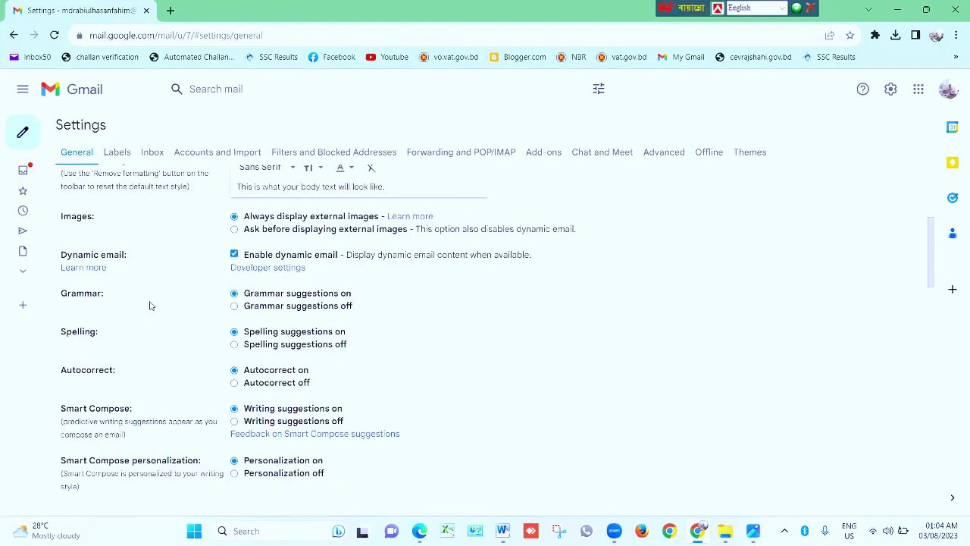
scroll(691, 260, "up", 2)
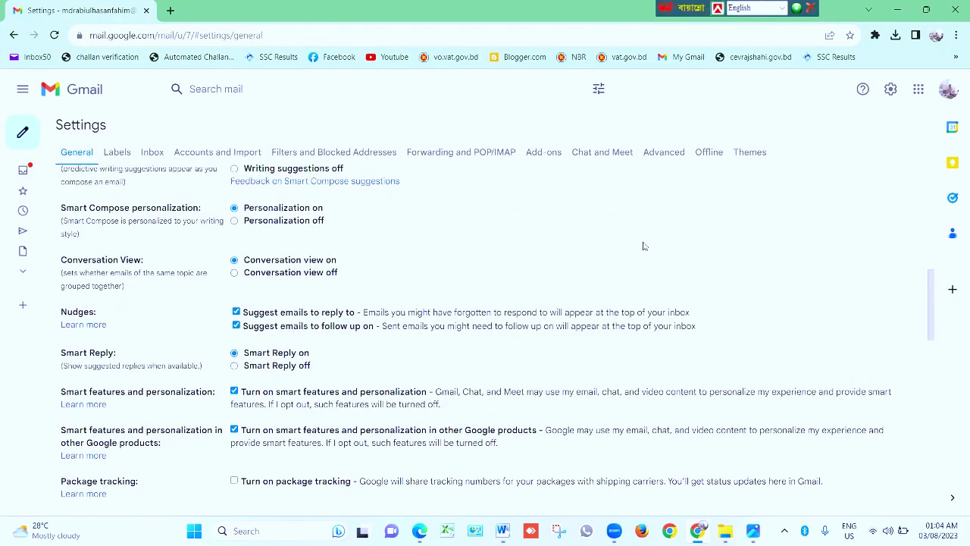
Open Manage your Google Account, go to Data & privacy, and jump to More options
left_click(946, 90)
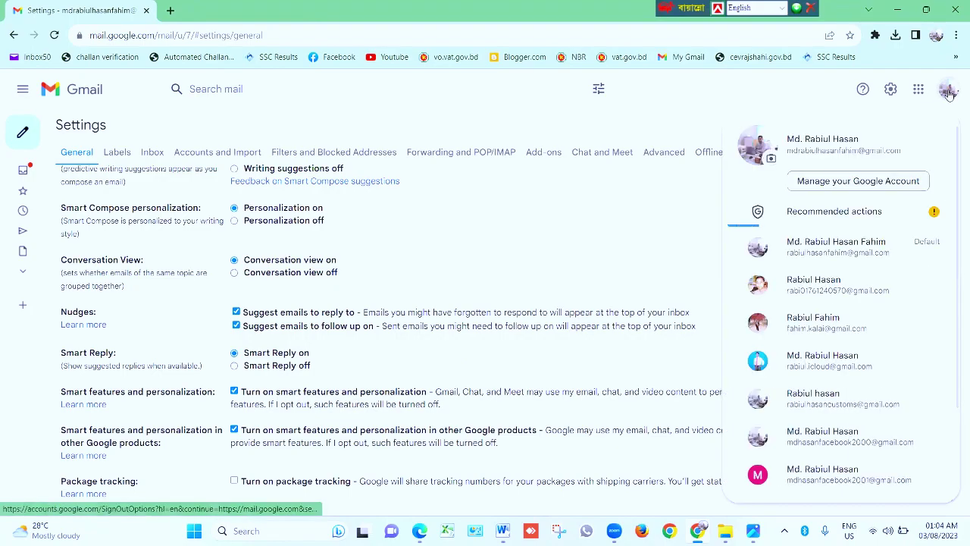
left_click(844, 181)
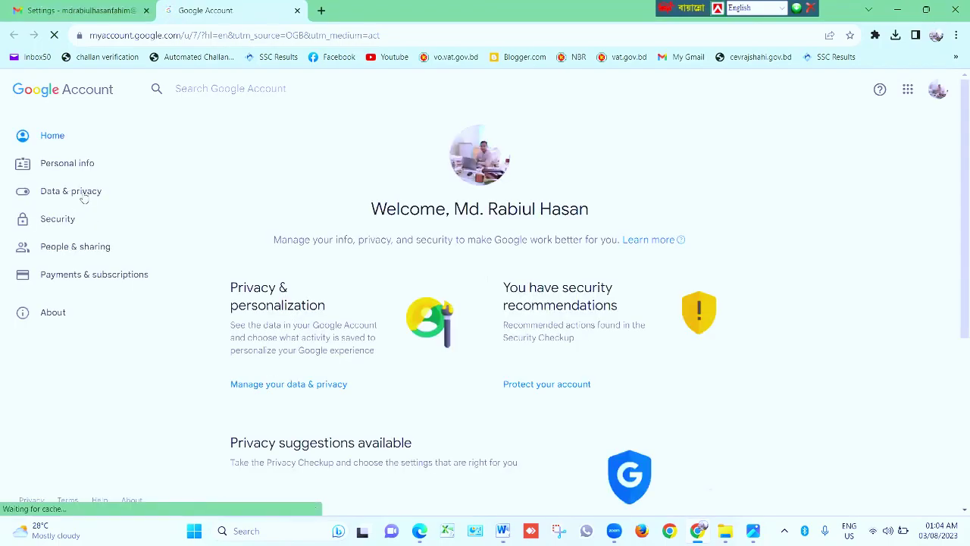
left_click(82, 192)
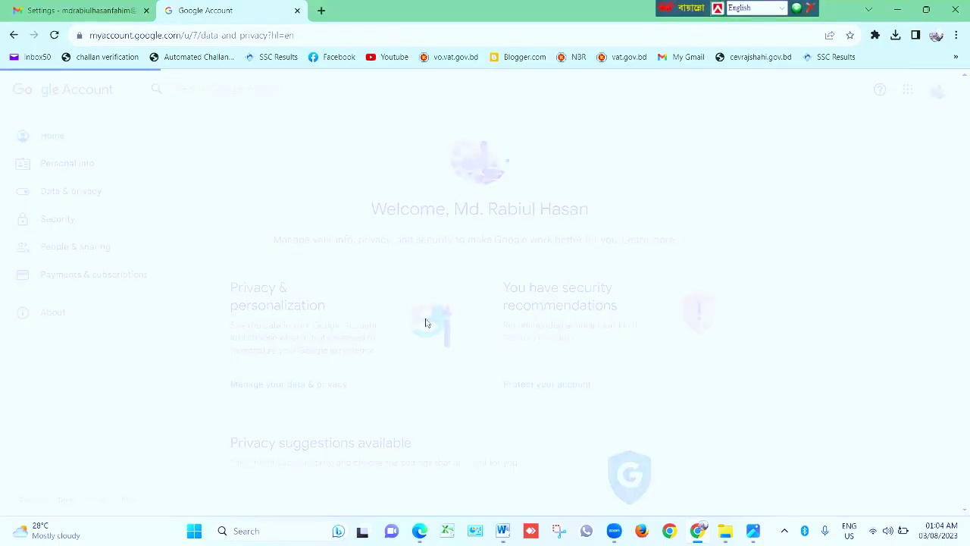
scroll(439, 371, "down", 3)
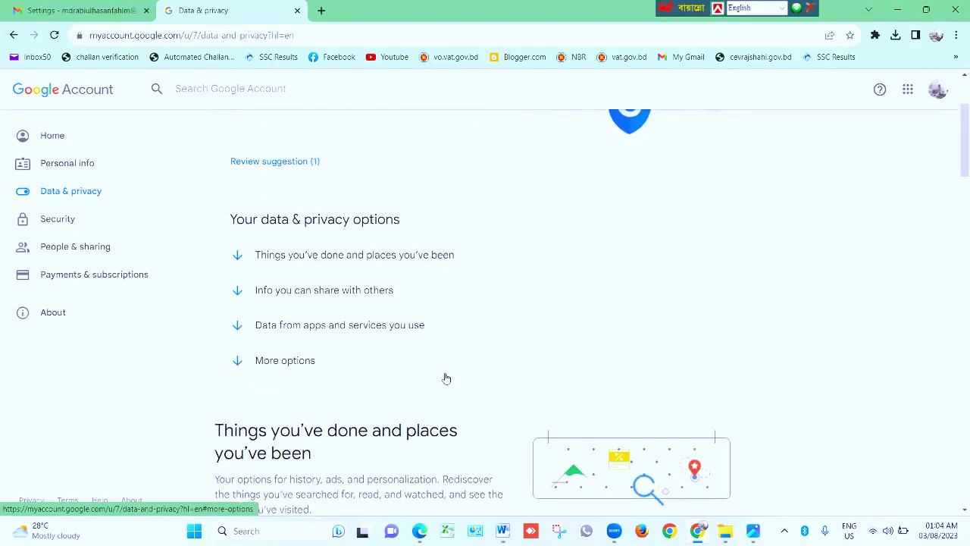
scroll(273, 277, "down", 1)
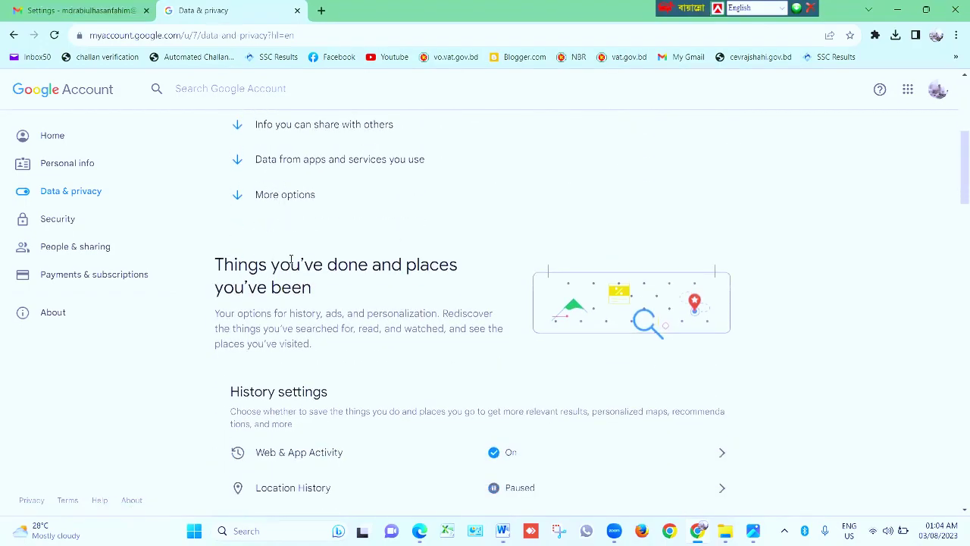
left_click(281, 198)
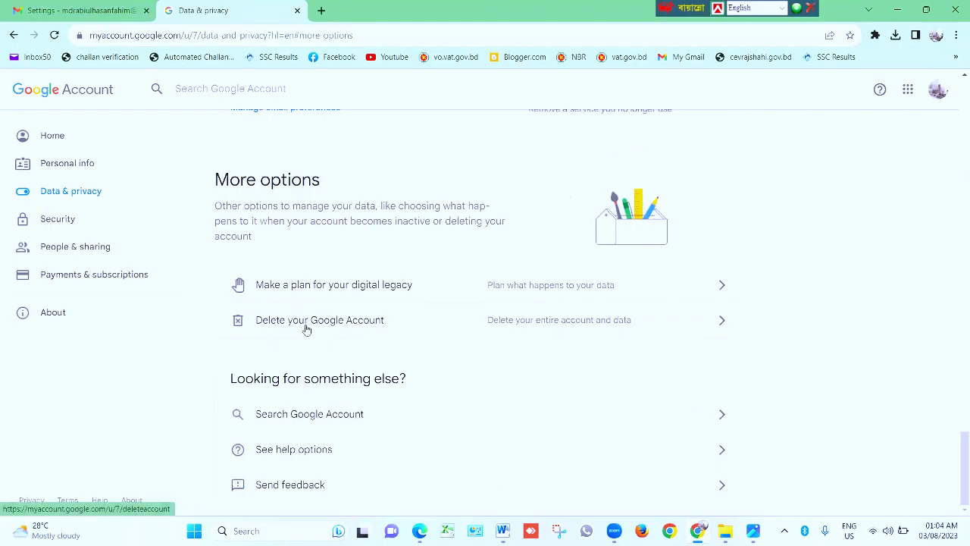
Choose Delete your Google Account and verify identity with the account password
left_click(361, 326)
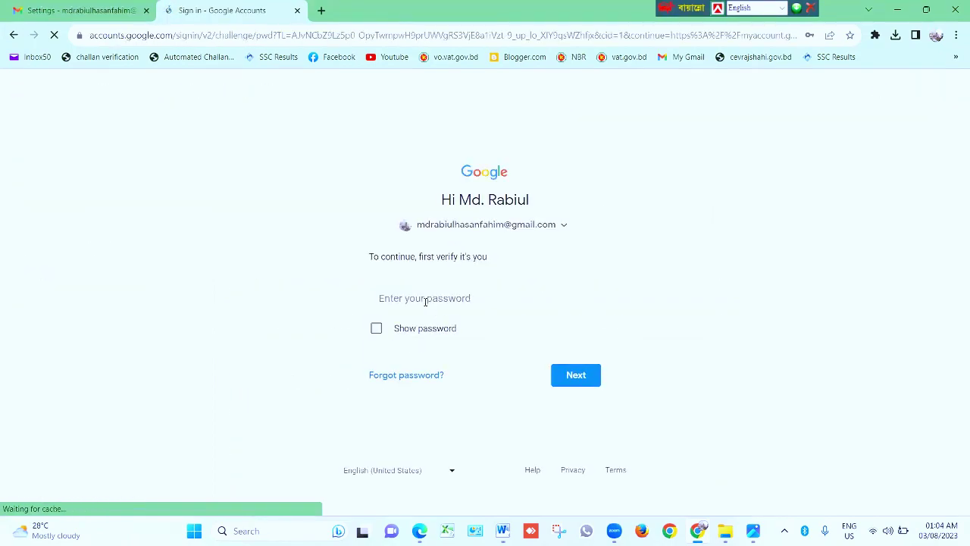
left_click(421, 298)
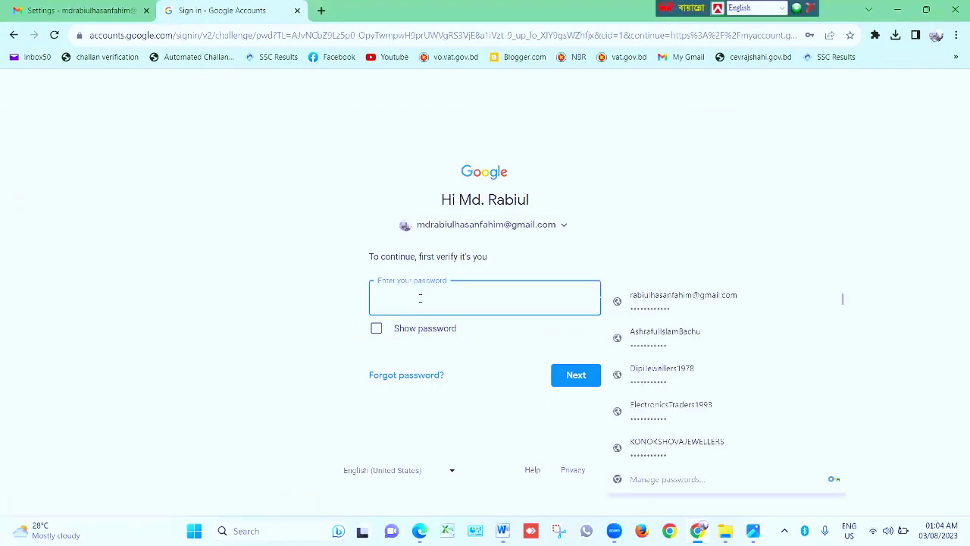
type("•")
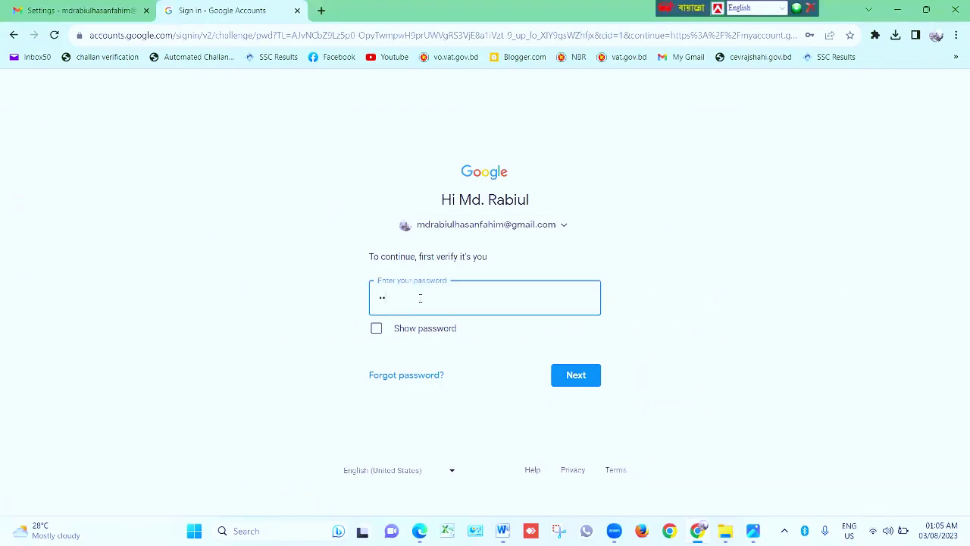
type("•••••")
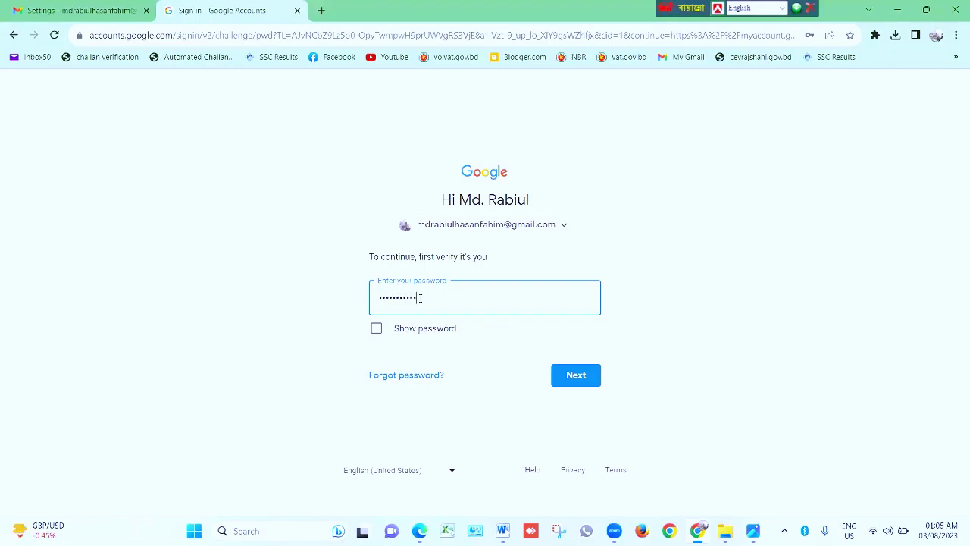
left_click(579, 378)
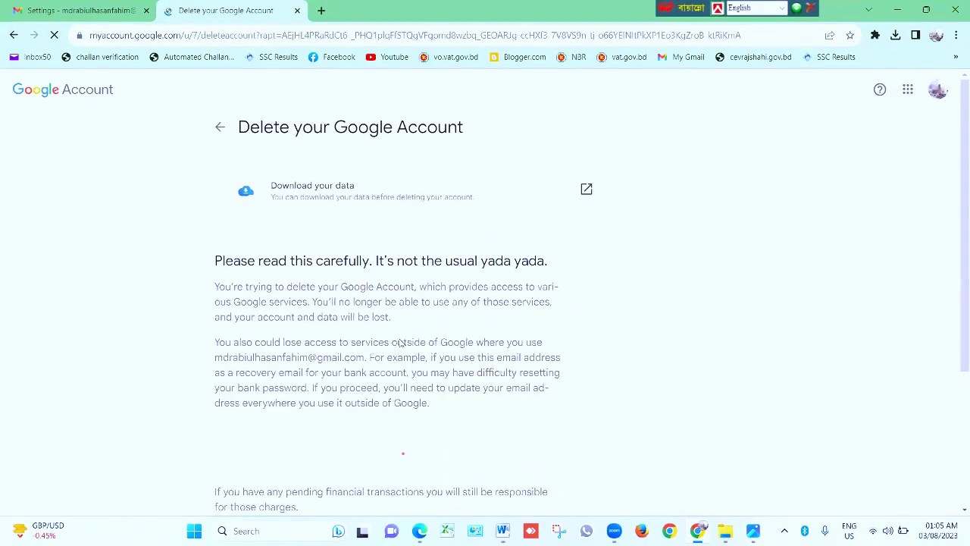
Tick both deletion acknowledgements and confirm with Delete Account
scroll(351, 341, "down", 3)
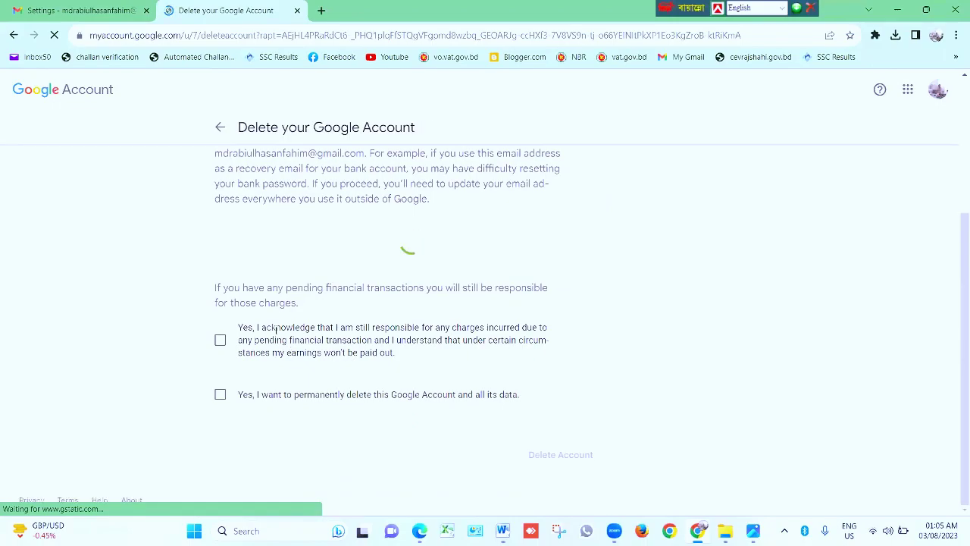
scroll(298, 349, "down", 2)
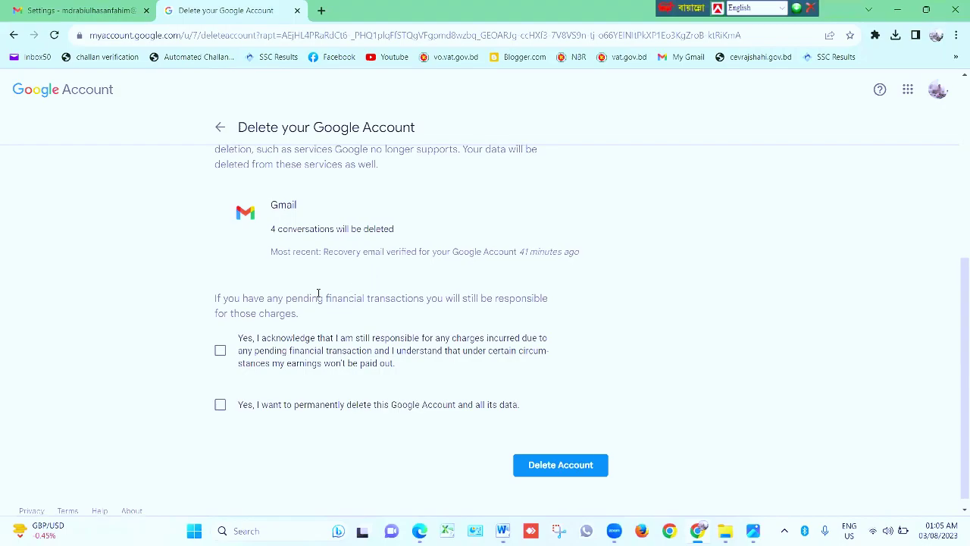
scroll(320, 295, "down", 1)
left_click(219, 340)
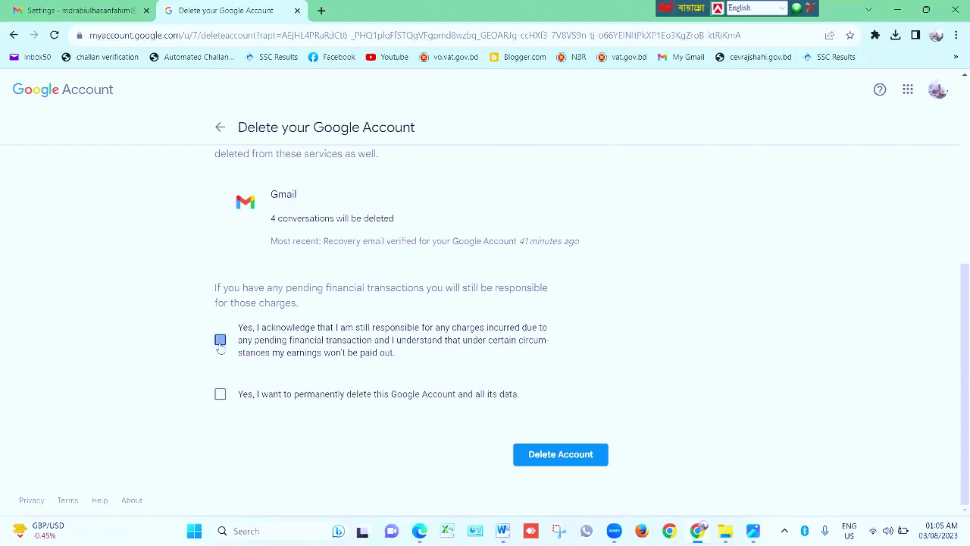
left_click(220, 395)
left_click(549, 461)
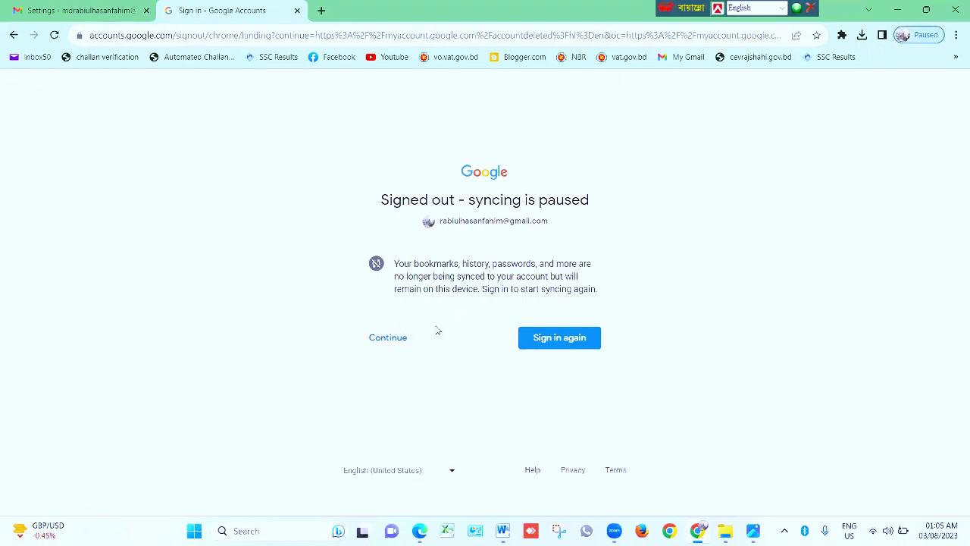
Continue to the Account deleted page, open Recover your account, then close that recovery tab
left_click(394, 341)
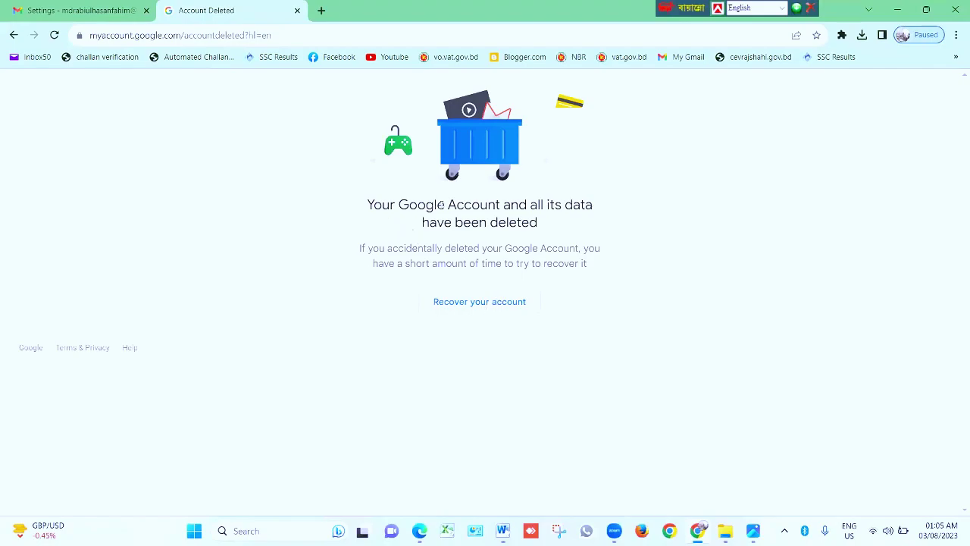
left_click(465, 303)
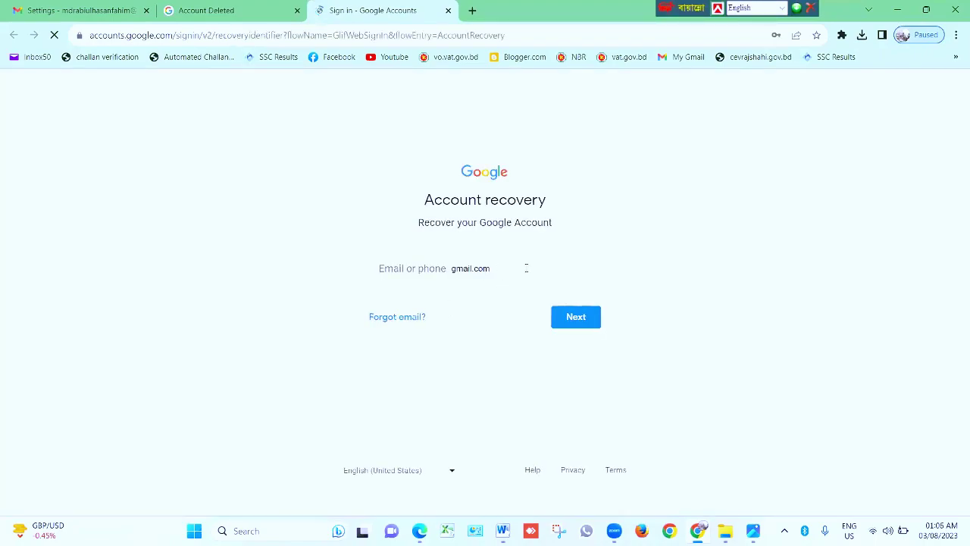
left_click_drag(526, 268, 379, 276)
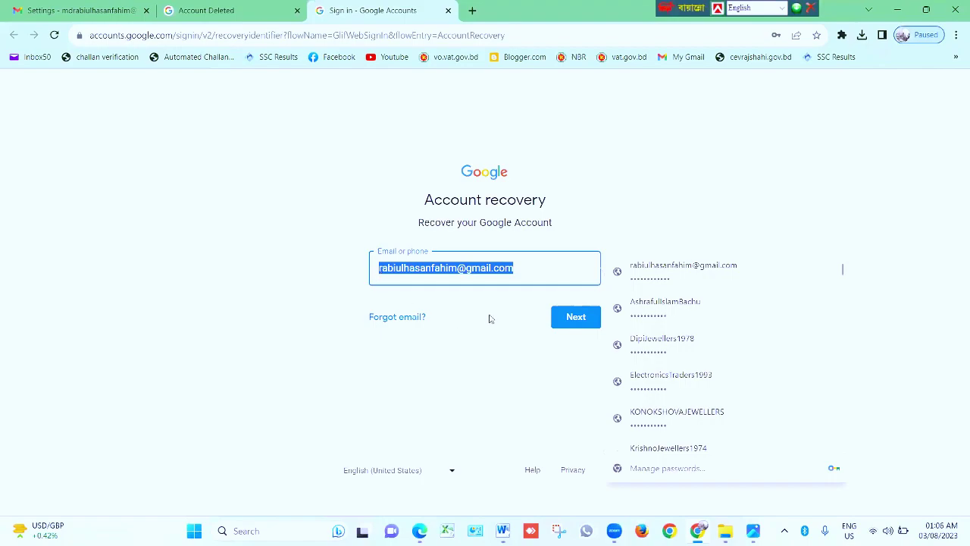
left_click(448, 11)
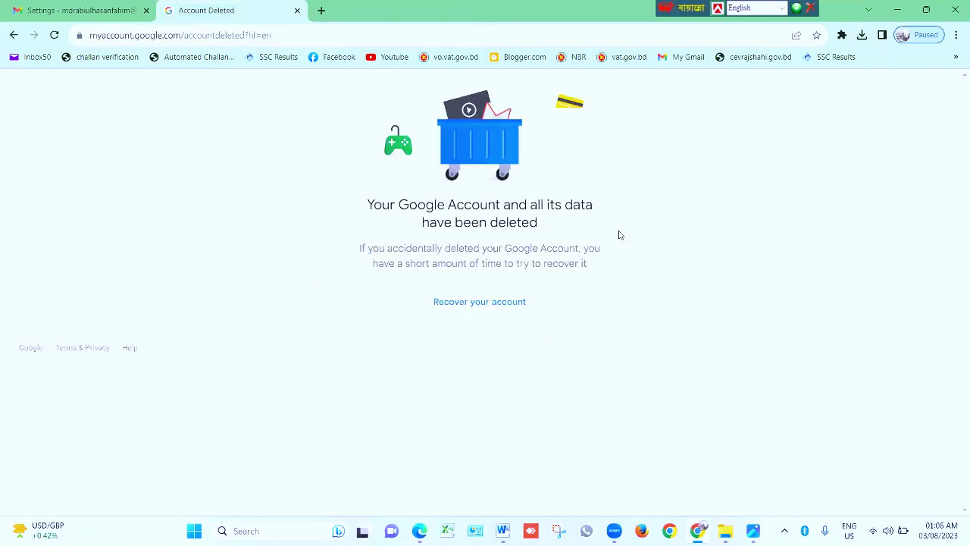